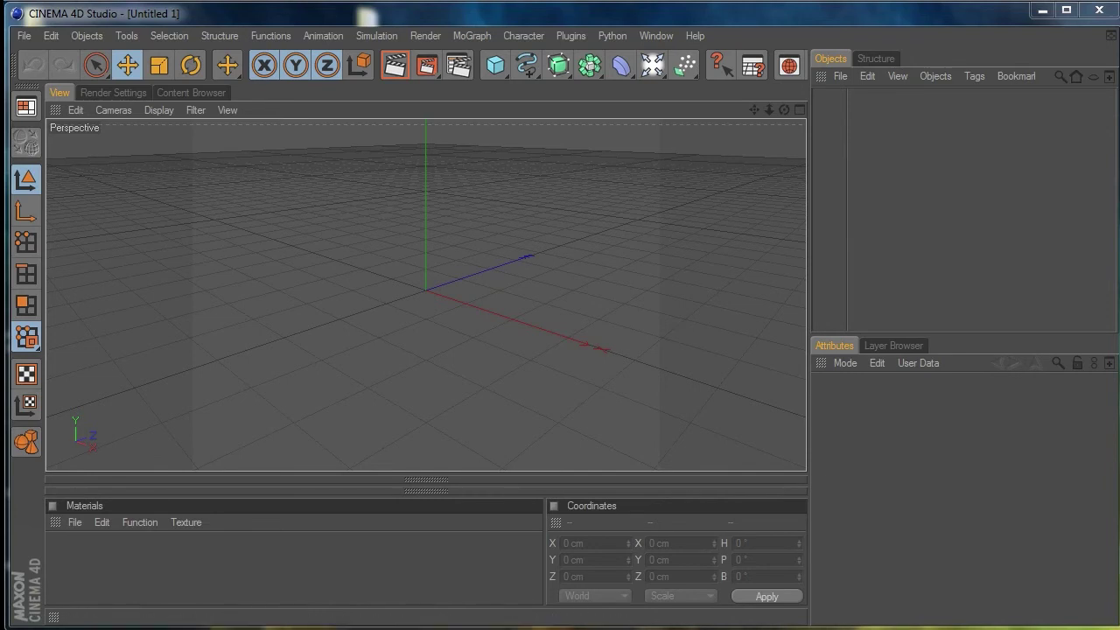
Open the Command Manager from the layout options and shift its window slightly
left_click(656, 36)
mouse_move(672, 61)
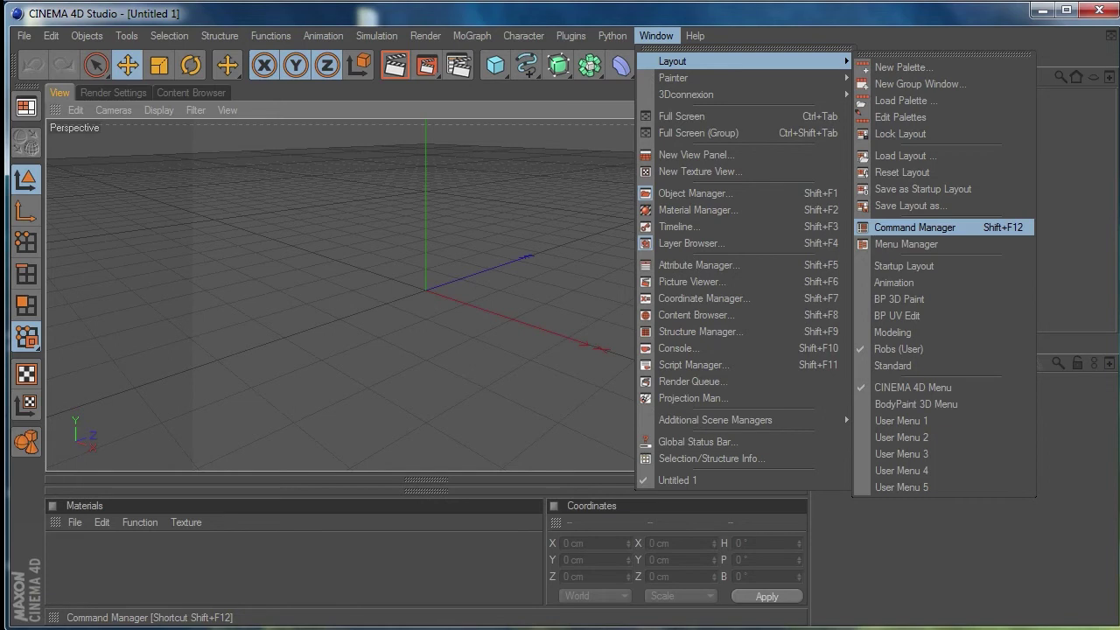
left_click(915, 226)
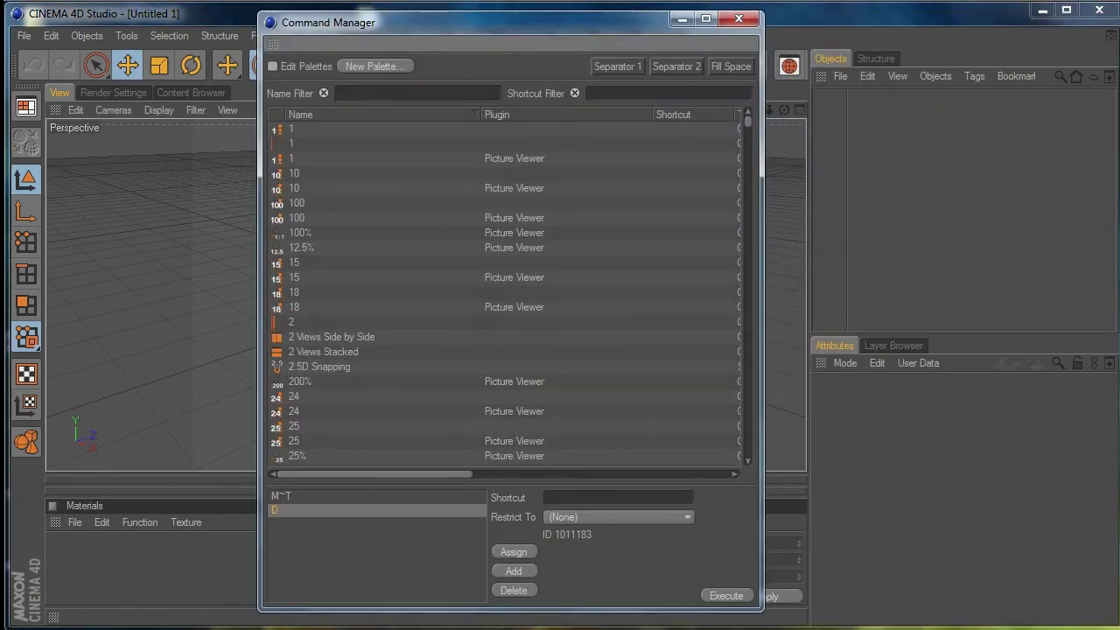
left_click_drag(434, 19, 448, 17)
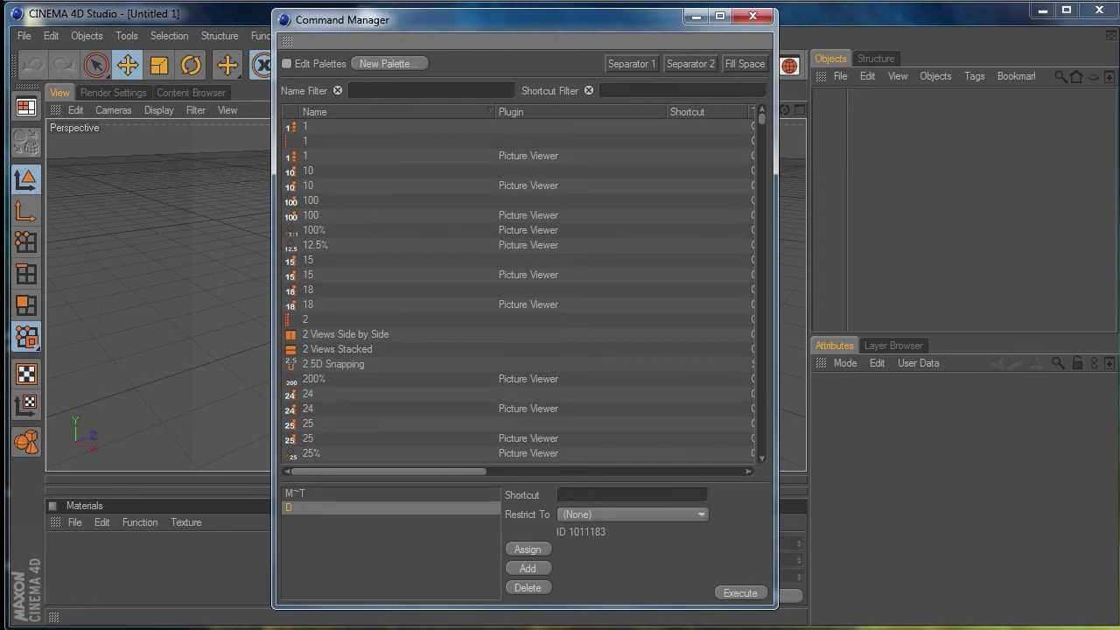
Look through the command list and filter it by the name "extrude"
left_click_drag(761, 118, 761, 188)
scroll(520, 289, "down", 20)
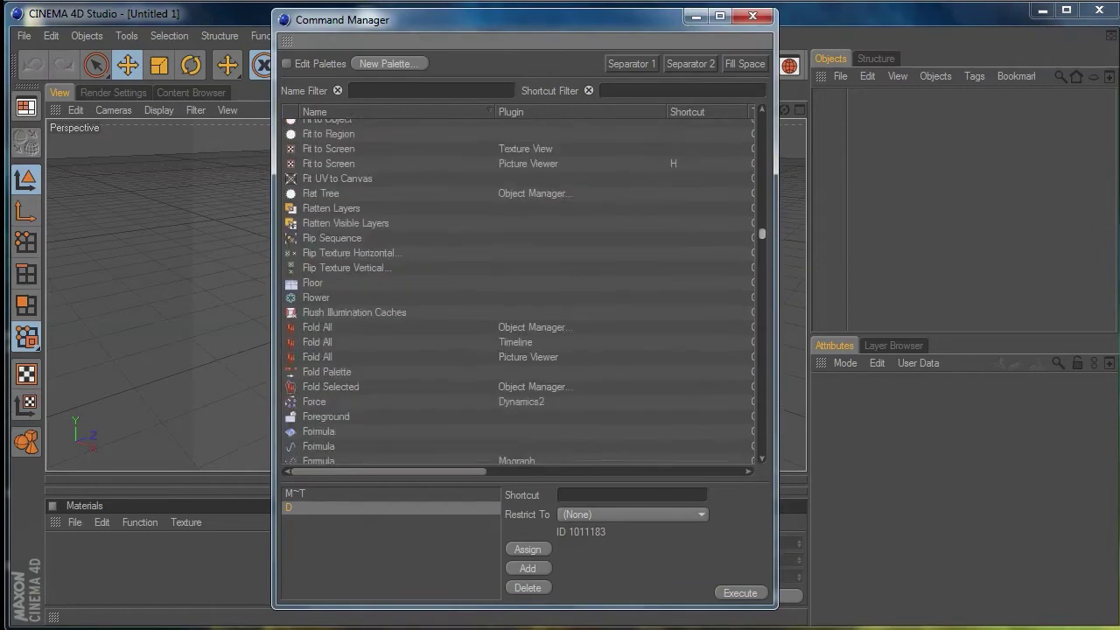
scroll(521, 289, "down", 20)
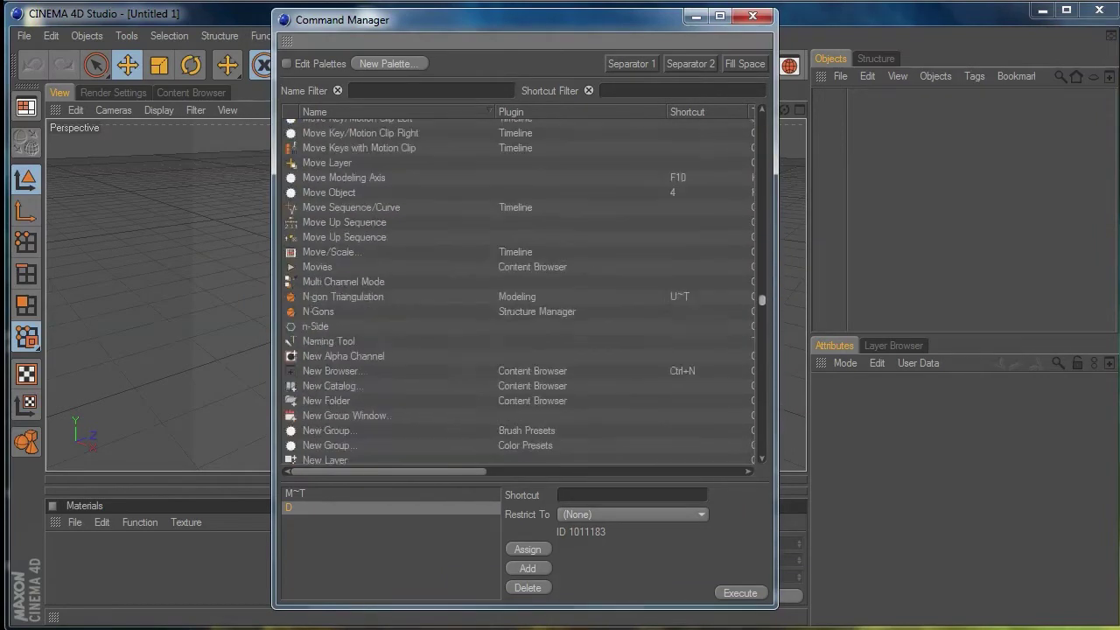
left_click_drag(761, 310, 761, 119)
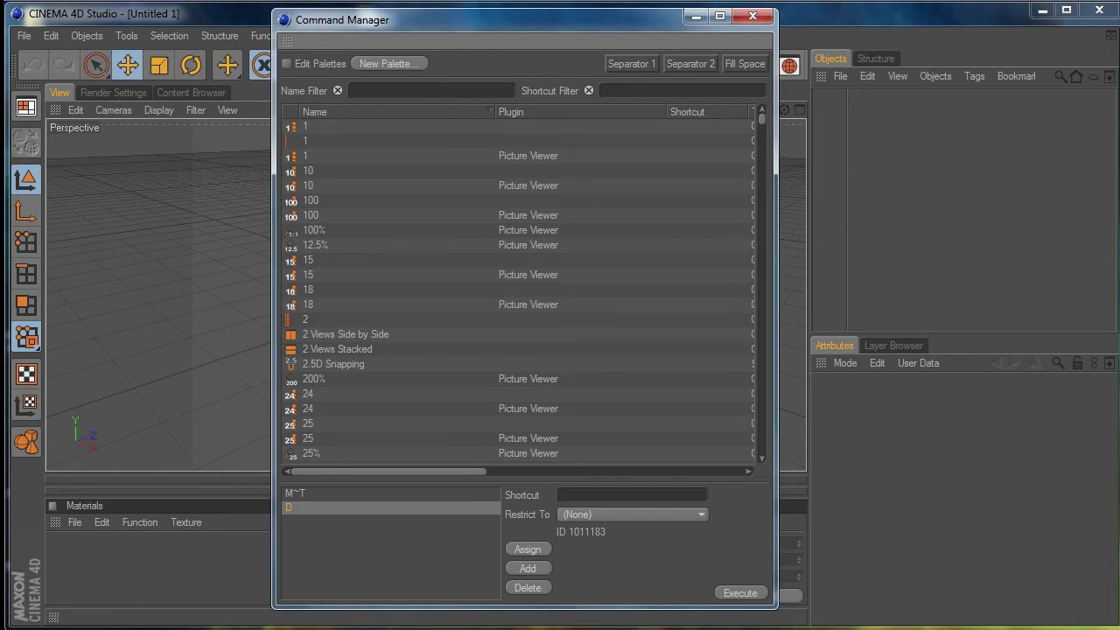
left_click(354, 91)
type("extru")
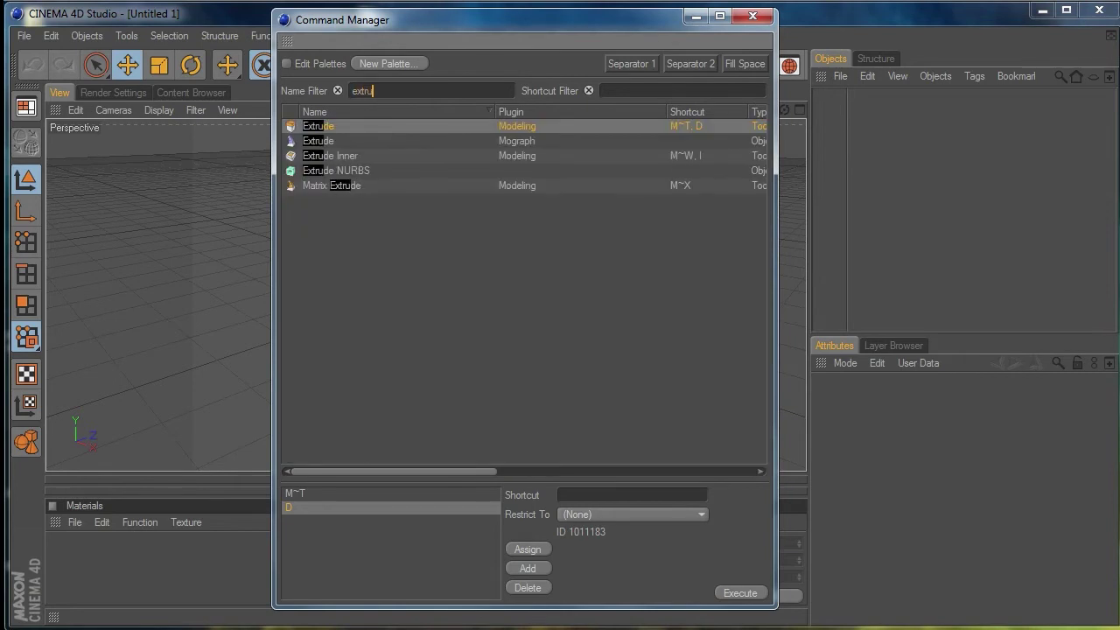
type("de")
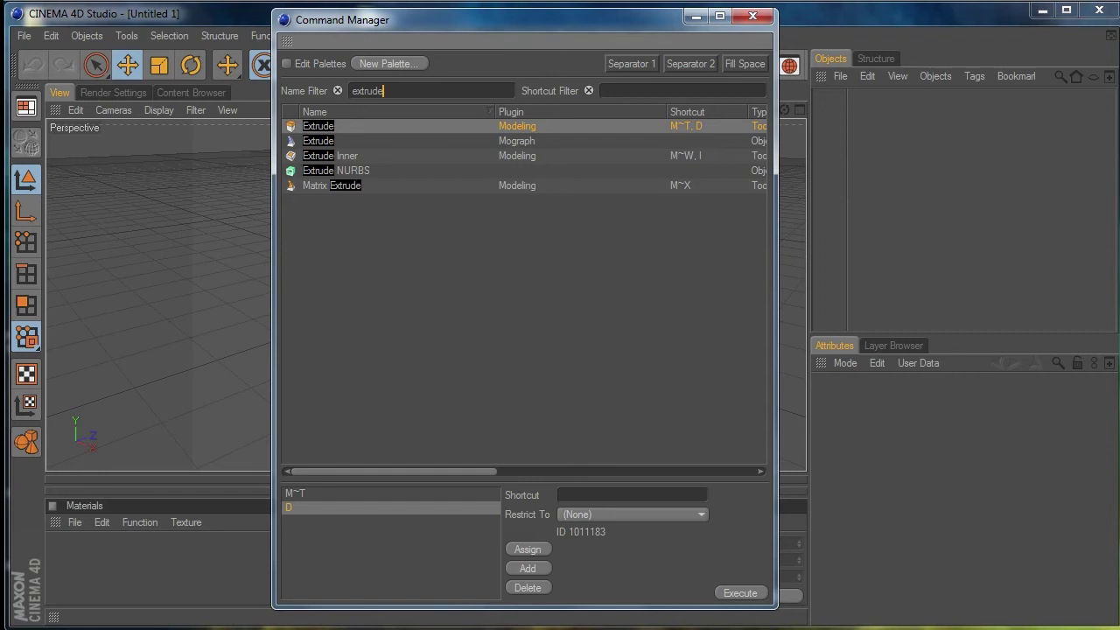
Assign the shortcut Shift+D to the Extrude Inner command and dismiss the Command Manager
left_click(348, 155)
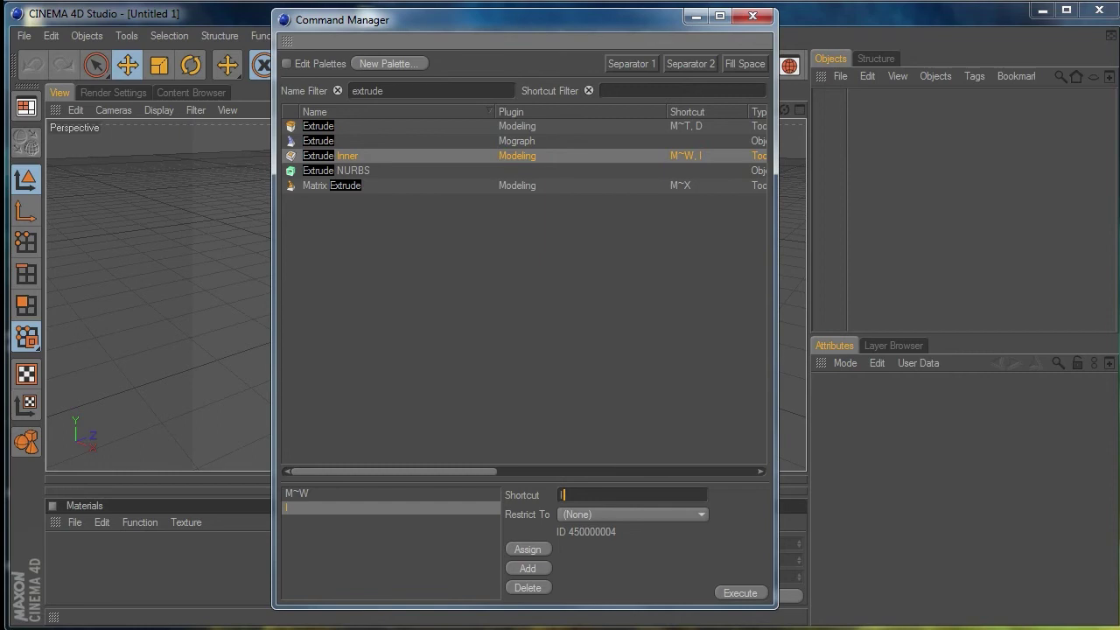
key("shift+d")
left_click(528, 549)
left_click_drag(368, 19, 1119, 613)
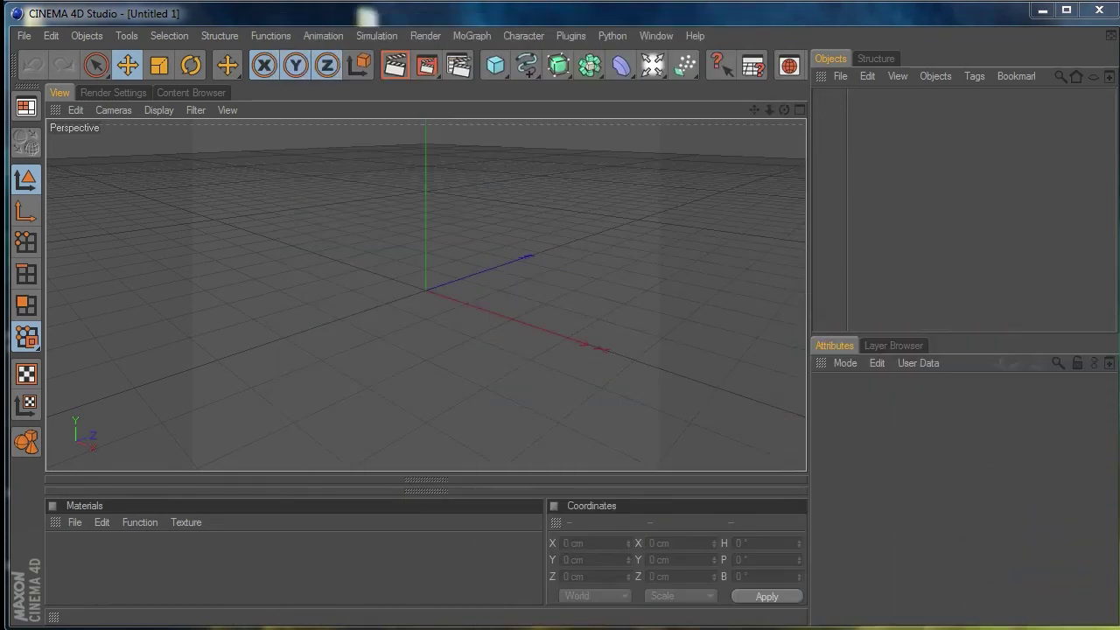
Add a cube, make it editable and select its face on the negative Z side in polygon mode
left_click(495, 65)
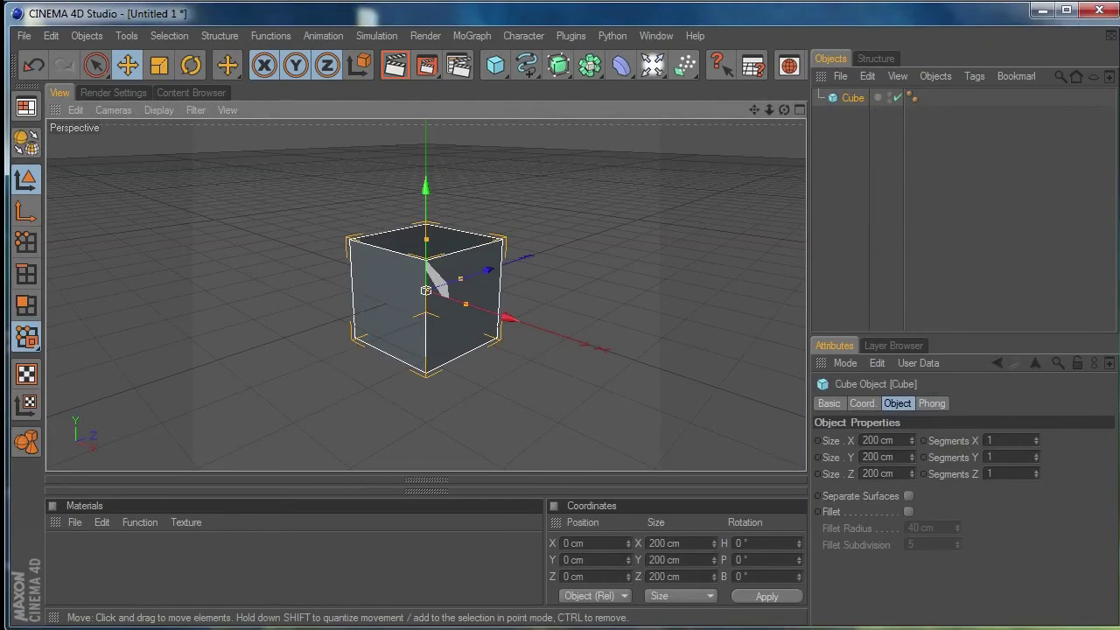
key("c")
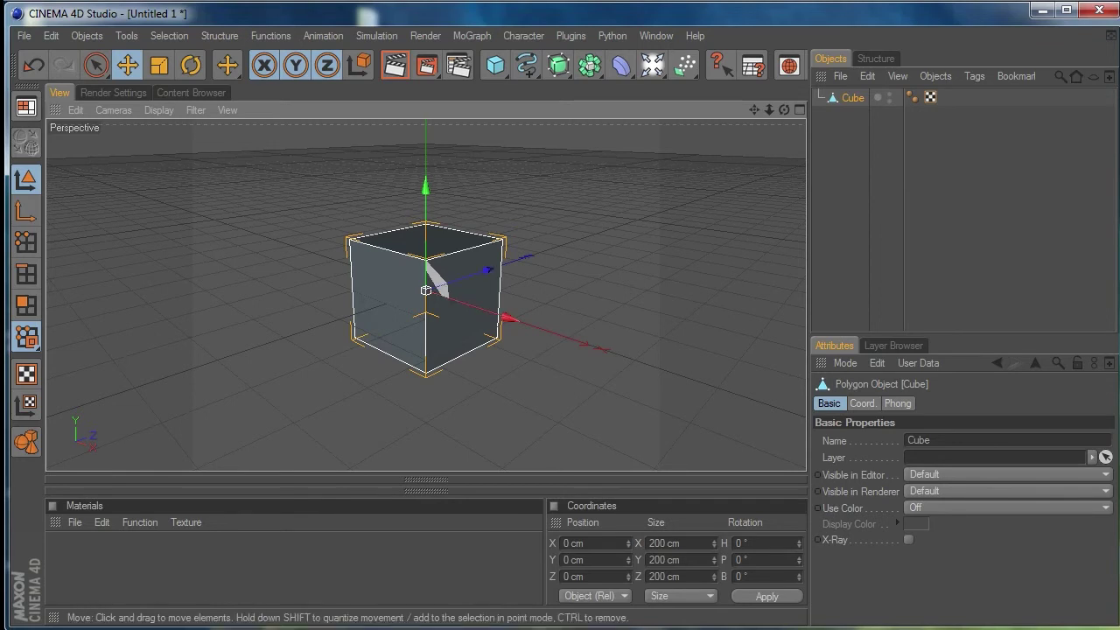
left_click(26, 305)
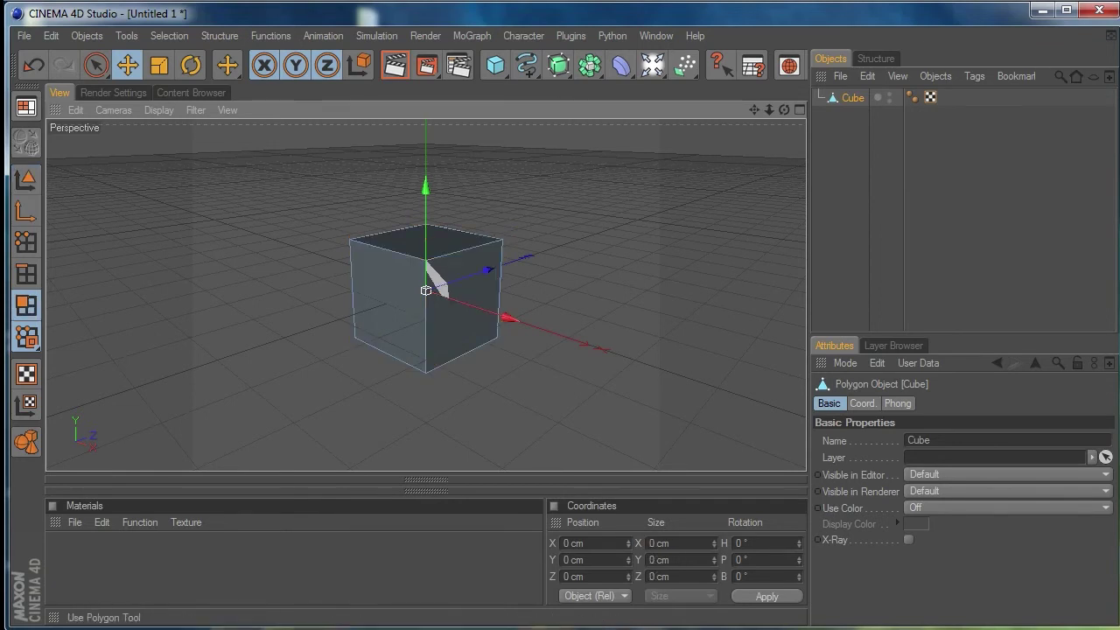
left_click(386, 304)
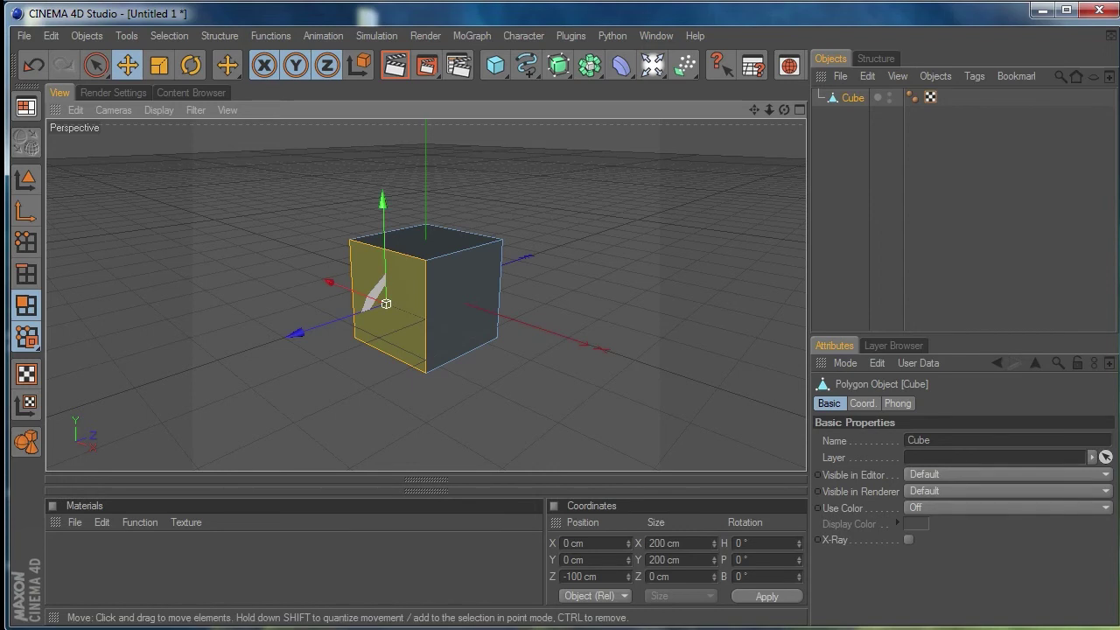
Check the shortcut listed for Extrude Inner among the Structure commands of the viewport's pop-up menu
key("v")
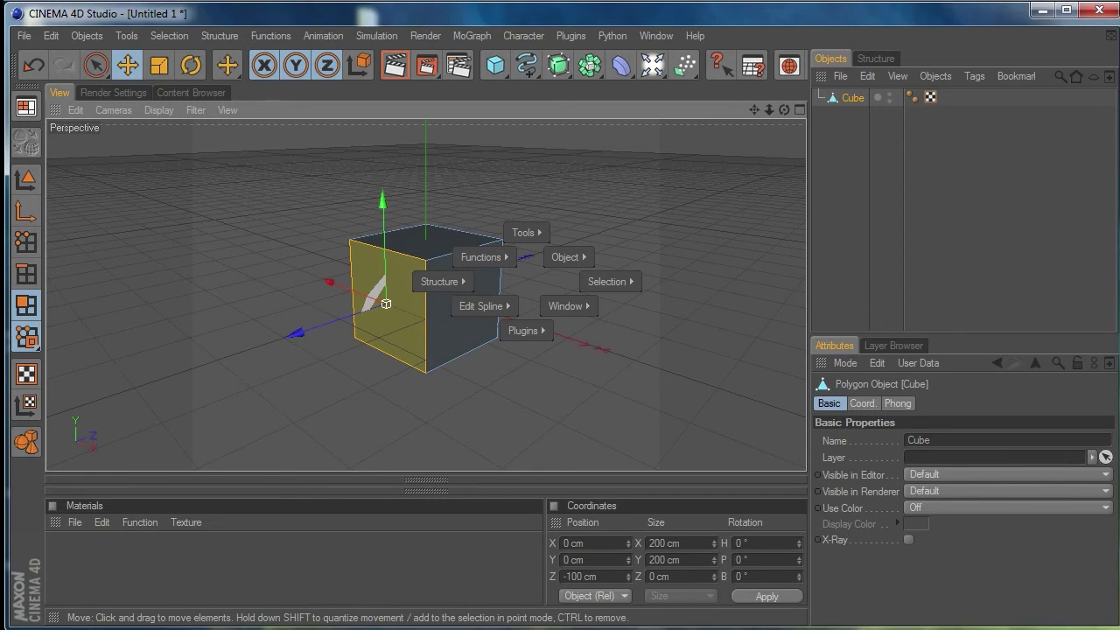
mouse_move(526, 232)
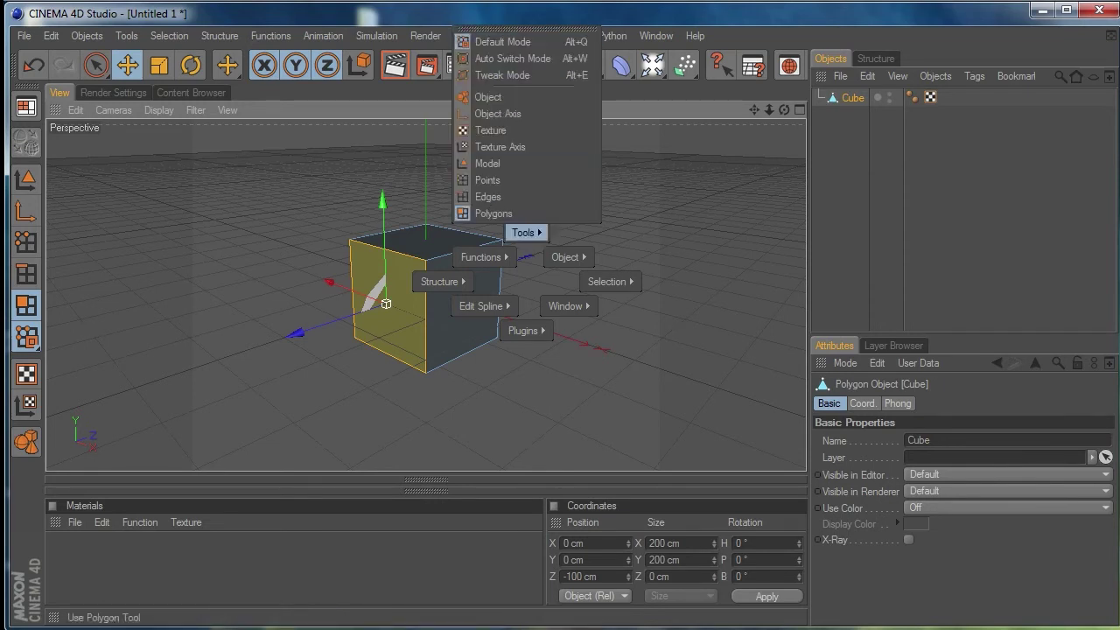
mouse_move(439, 281)
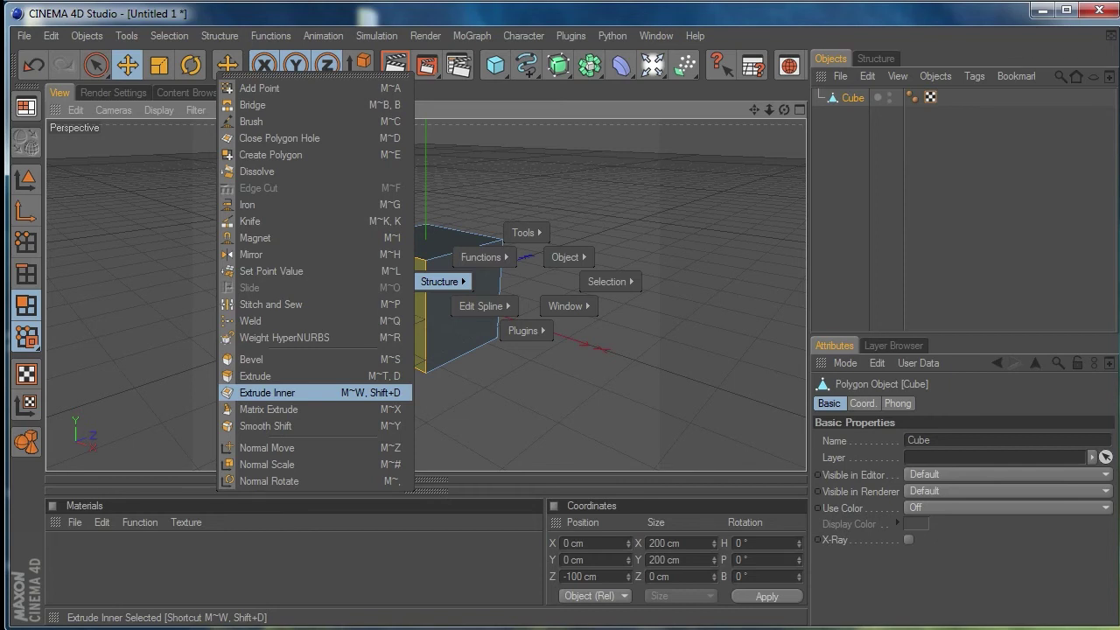
key("Escape")
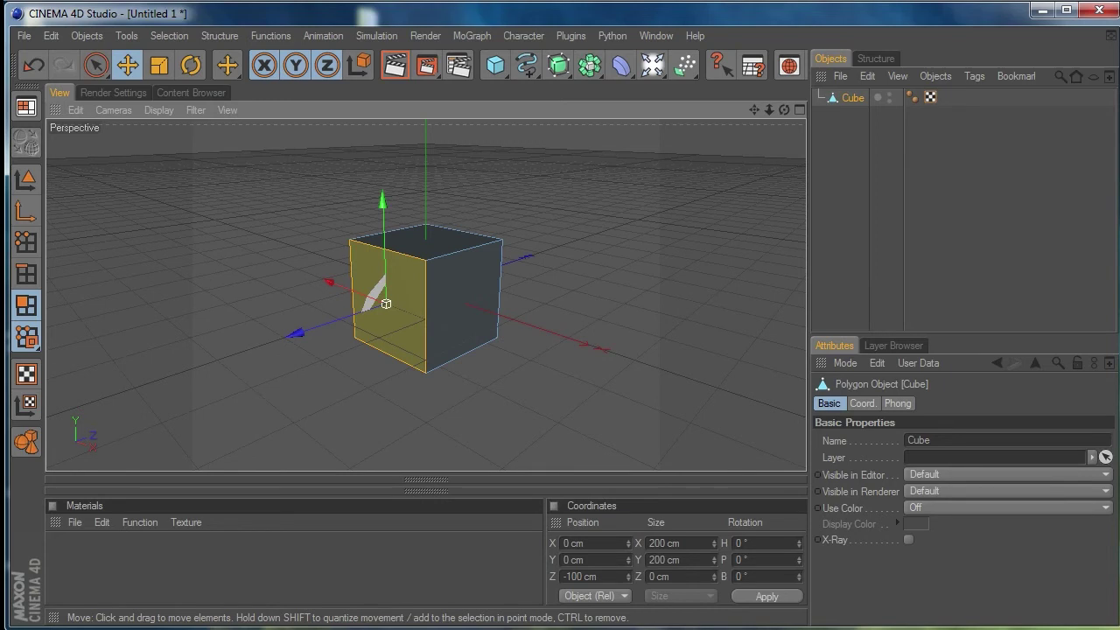
Try an inner extrusion with an offset of about 59 cm on the selected face, undo it and return to Live Selection
key("i")
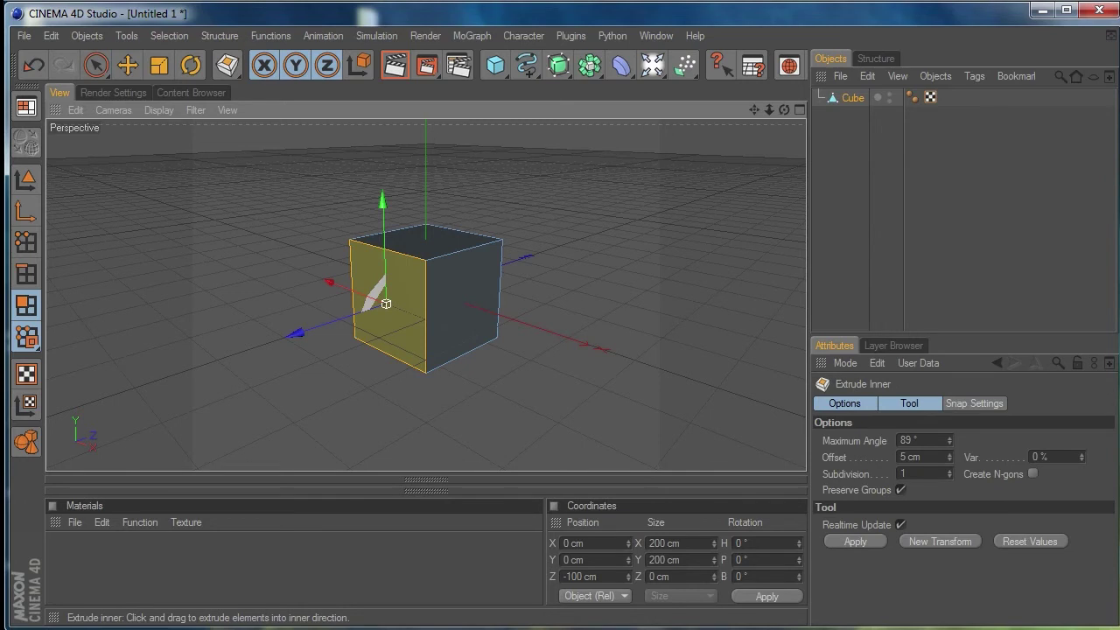
left_click_drag(386, 304, 386, 304)
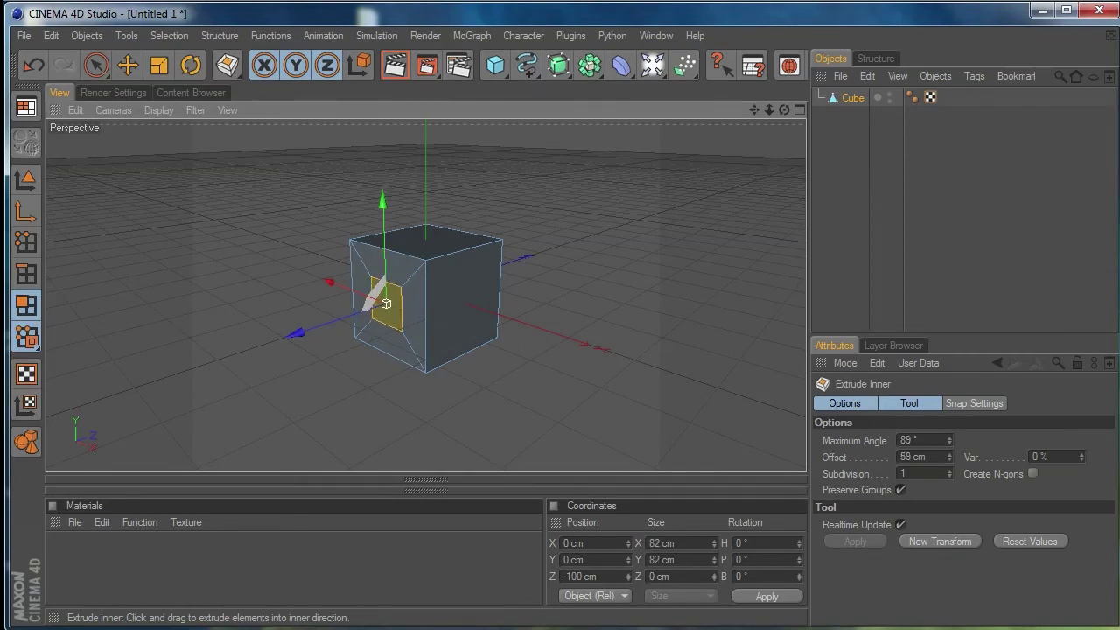
key("ctrl+z")
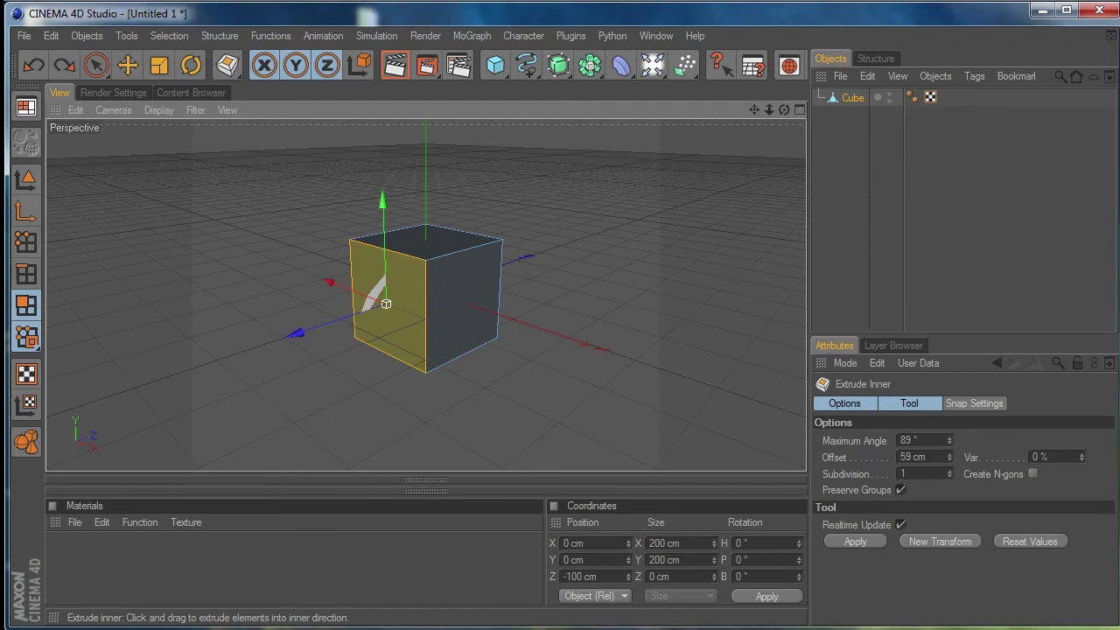
key("space")
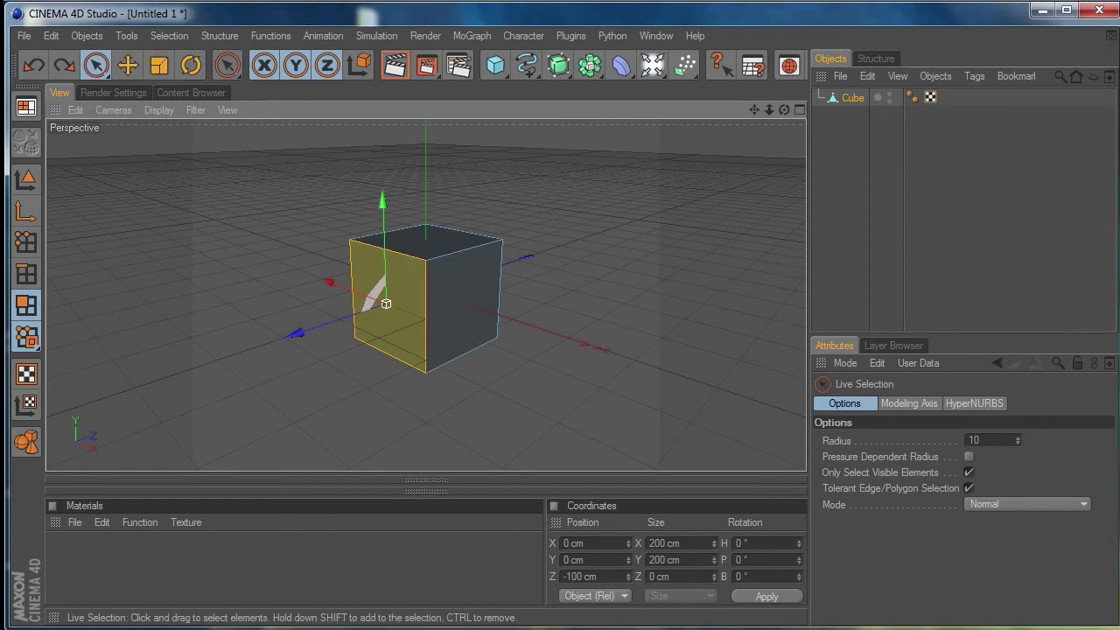
Examine the pop-up list of modelling commands and their second shortcut letters
key("m")
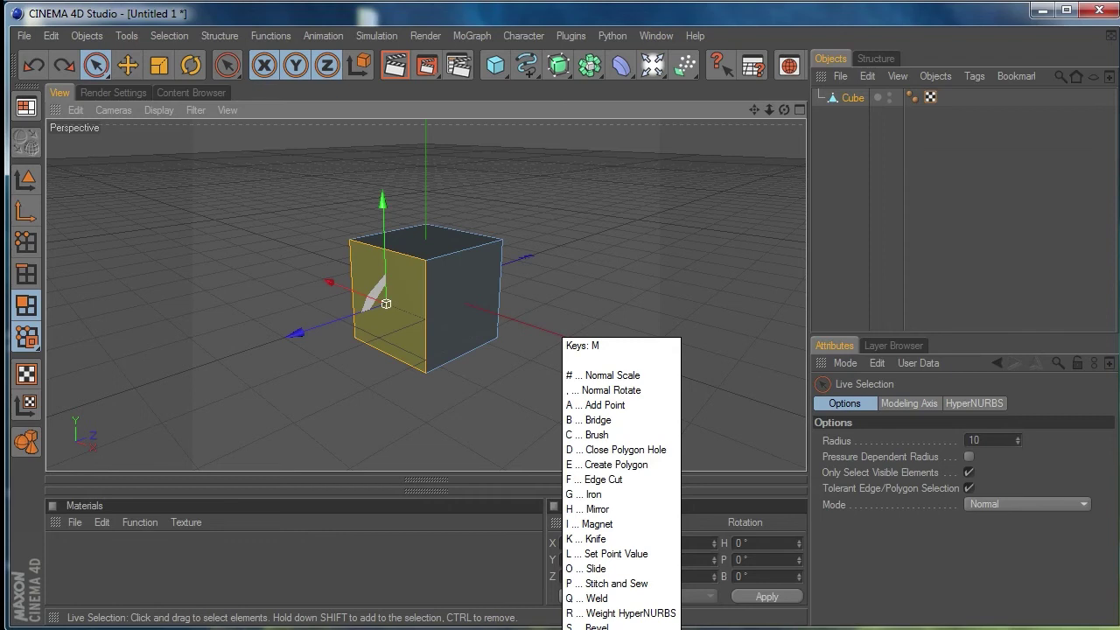
key("Escape")
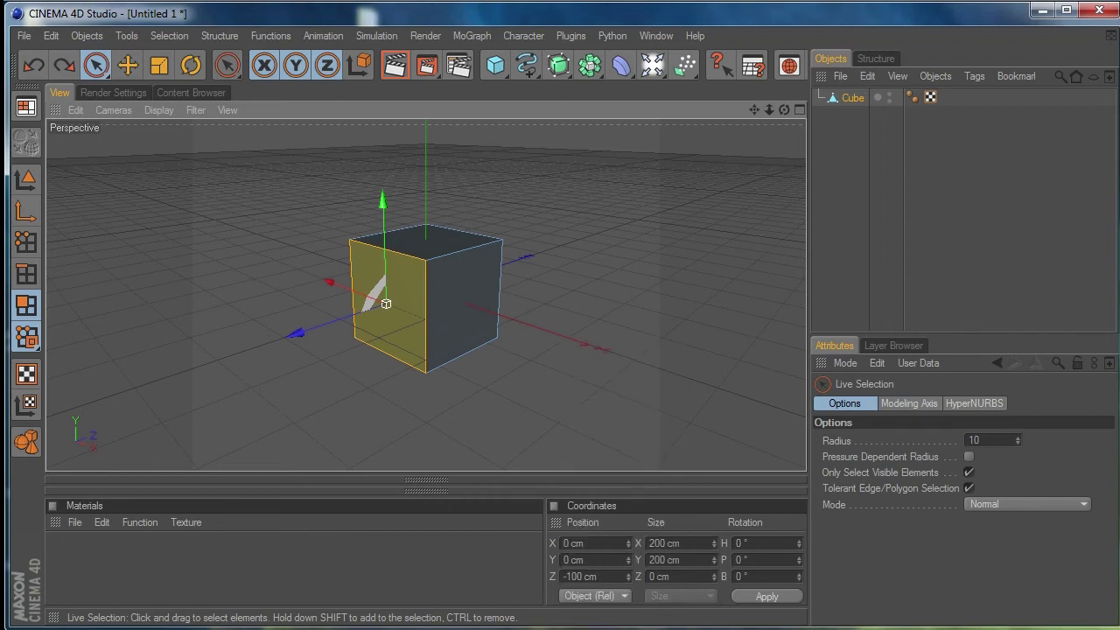
key("m")
key("Escape")
key("m")
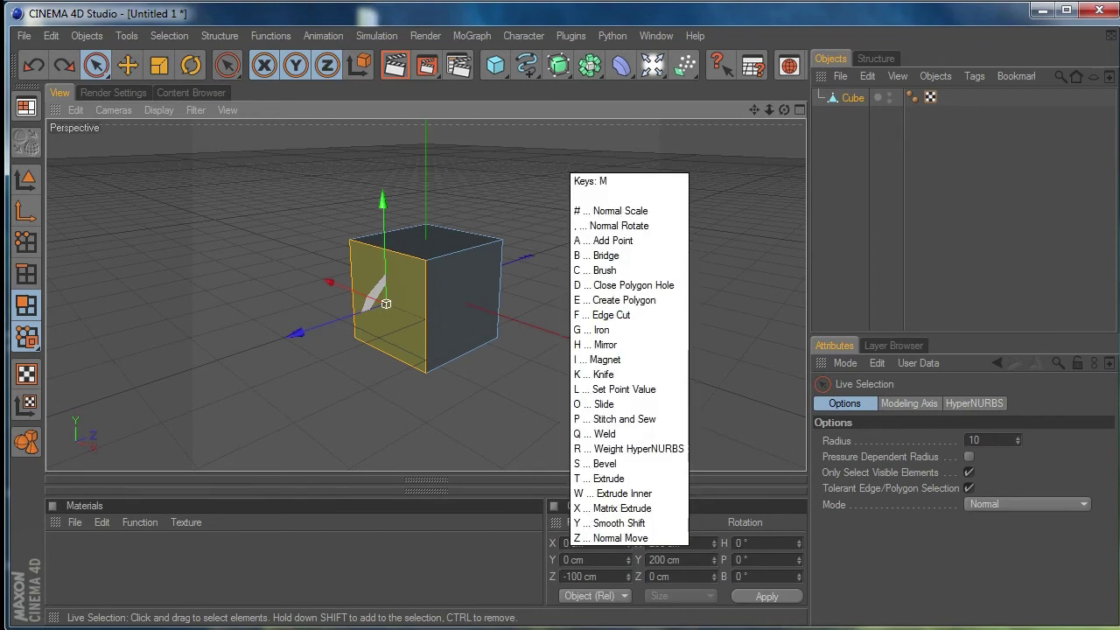
key("Escape")
Activate Extrude Inner through the modelling shortcut list and switch back to Live Selection
key("m")
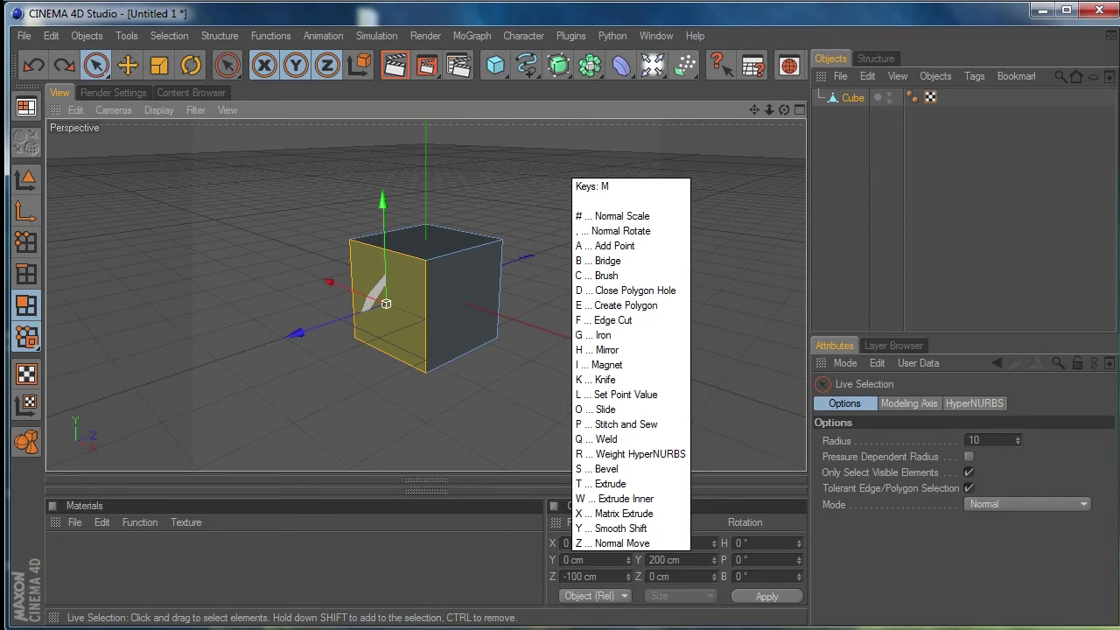
key("w")
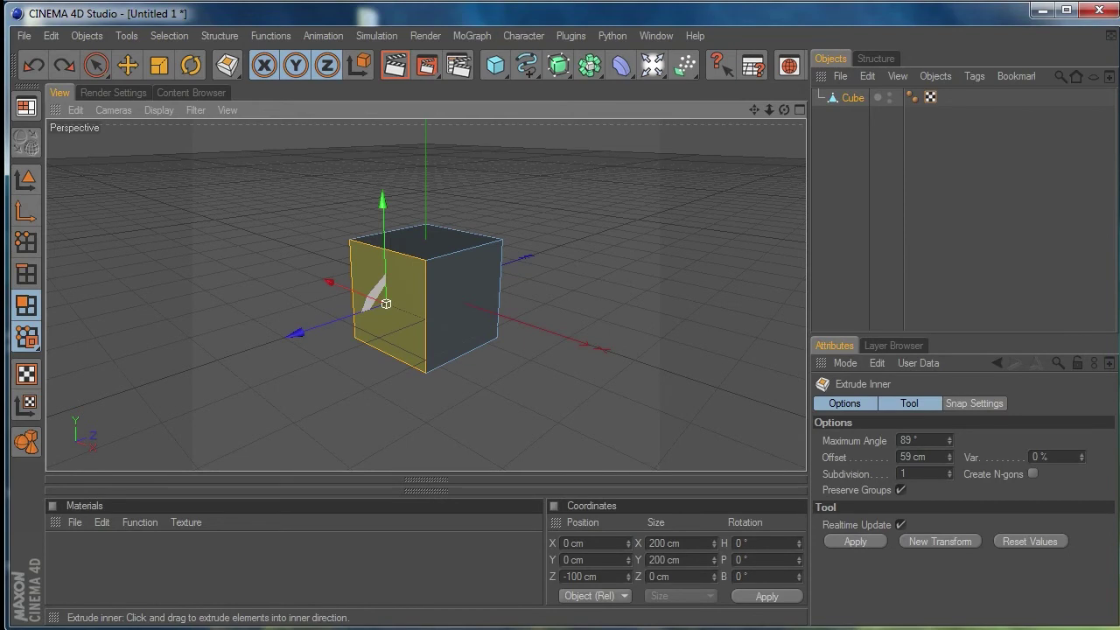
key("space")
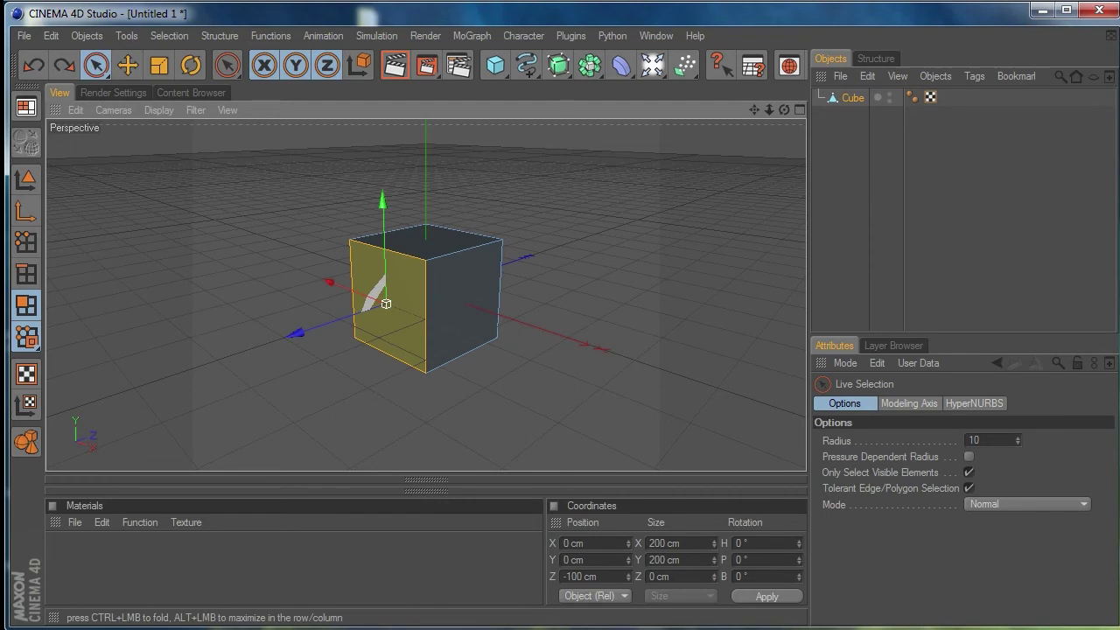
Undock the Materials manager and place its floating window over the lower part of the viewport
left_click(54, 522)
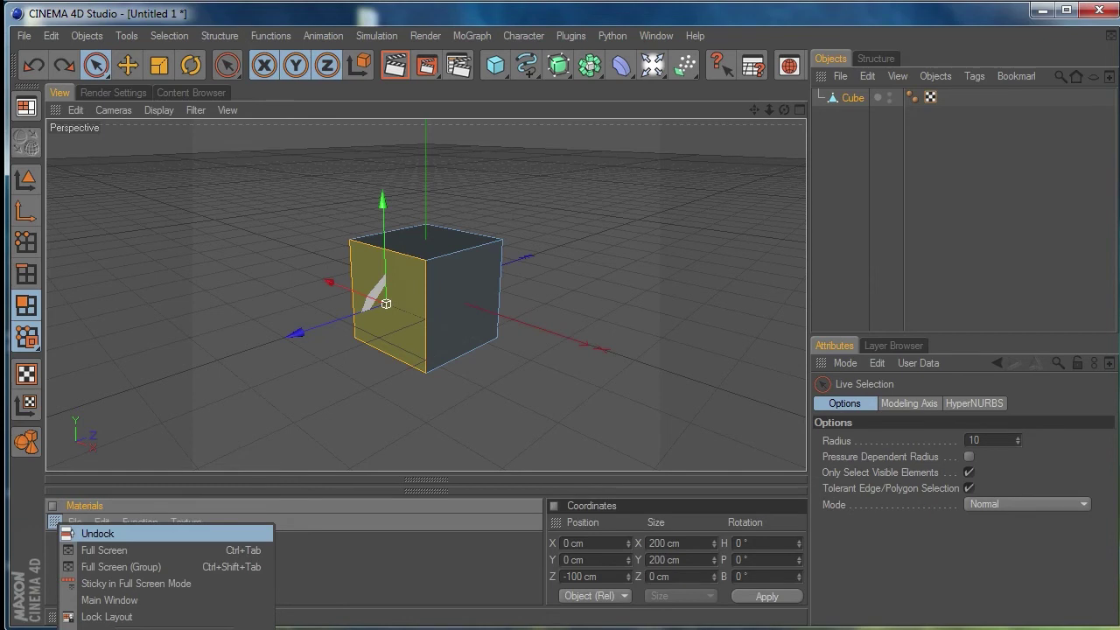
left_click(97, 533)
left_click_drag(263, 484, 477, 446)
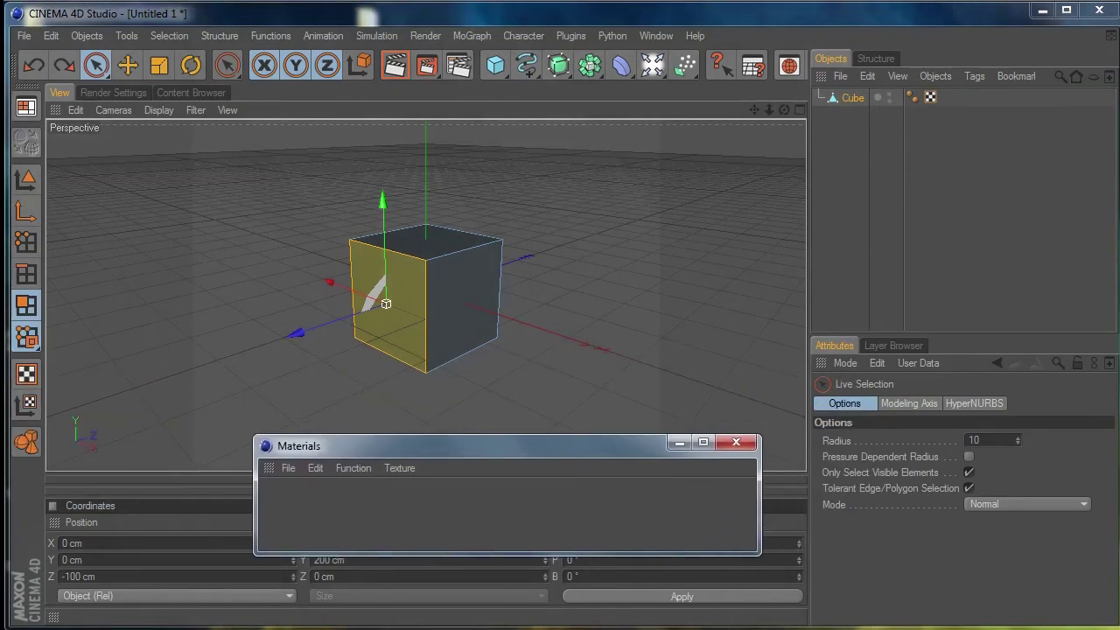
Dock the floating Materials manager back into the layout beside the Coordinates manager
left_click(268, 467)
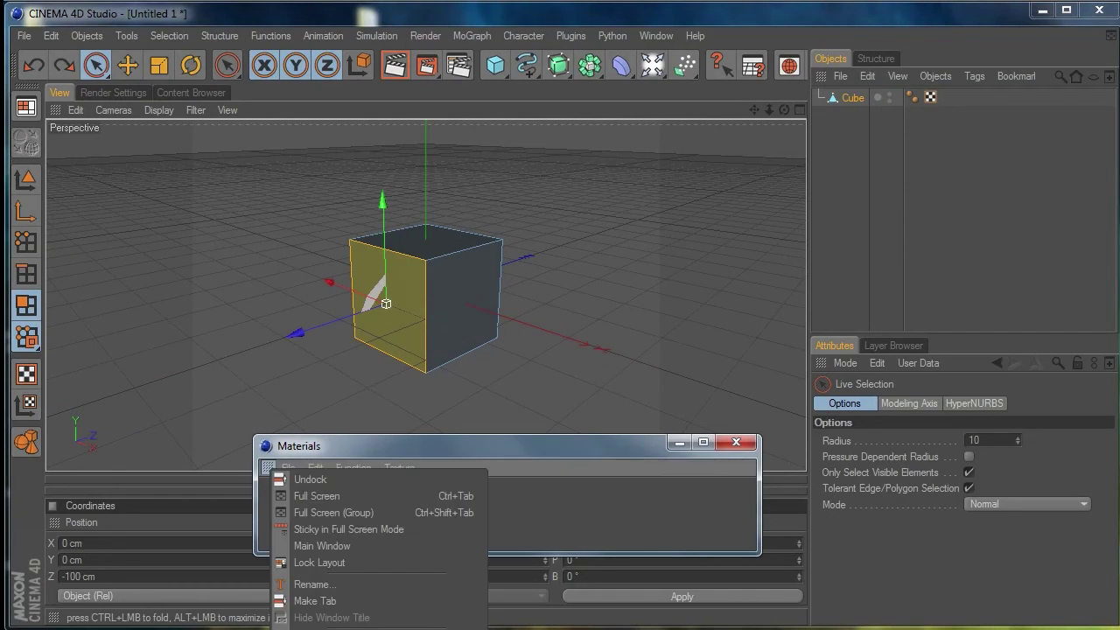
key("Escape")
left_click_drag(269, 467, 53, 542)
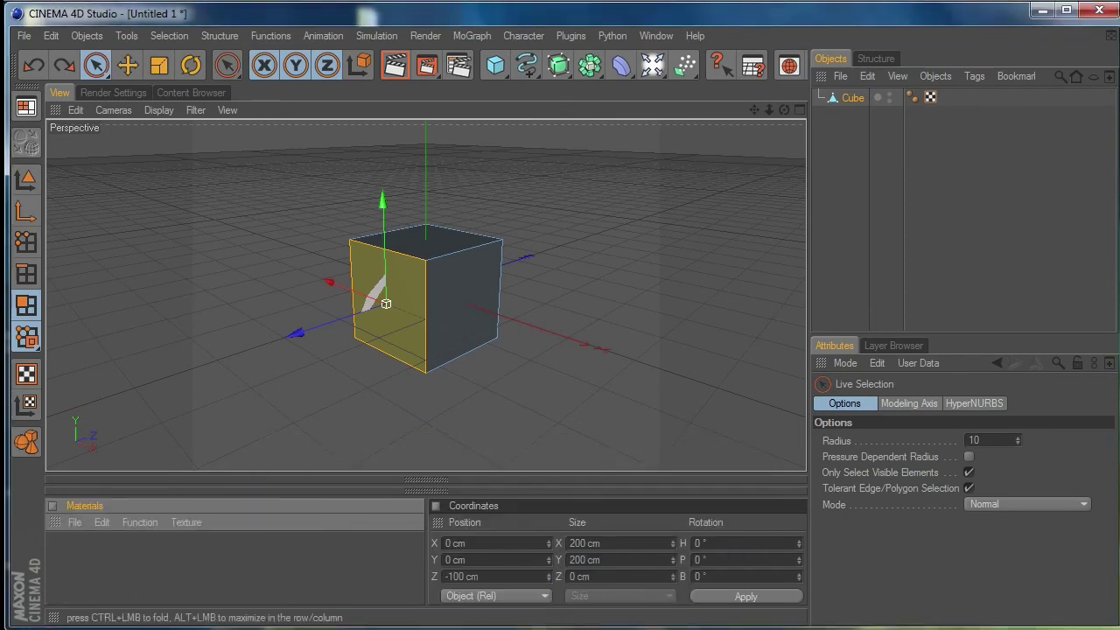
Fold away the Materials and Coordinates managers to enlarge the viewport
key("d")
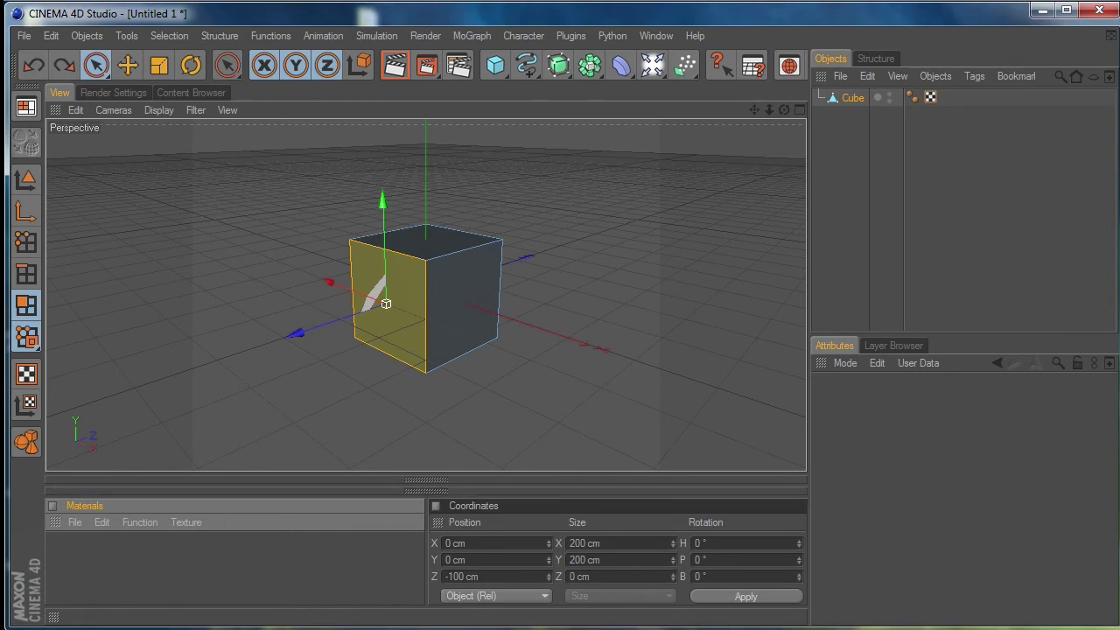
left_click(54, 522, "ctrl")
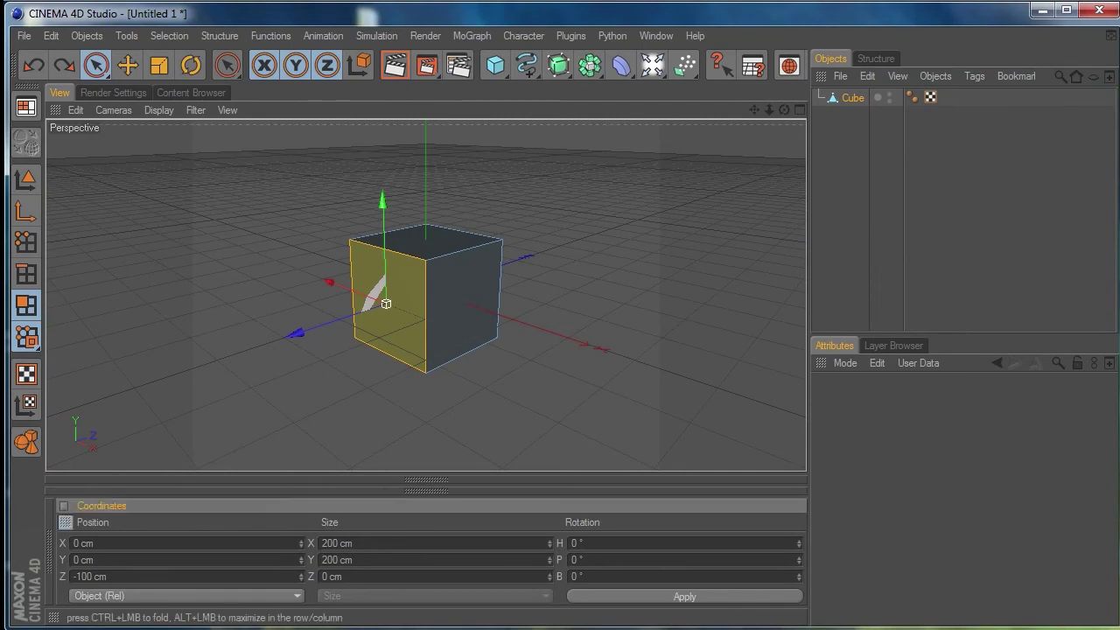
left_click(66, 522, "ctrl")
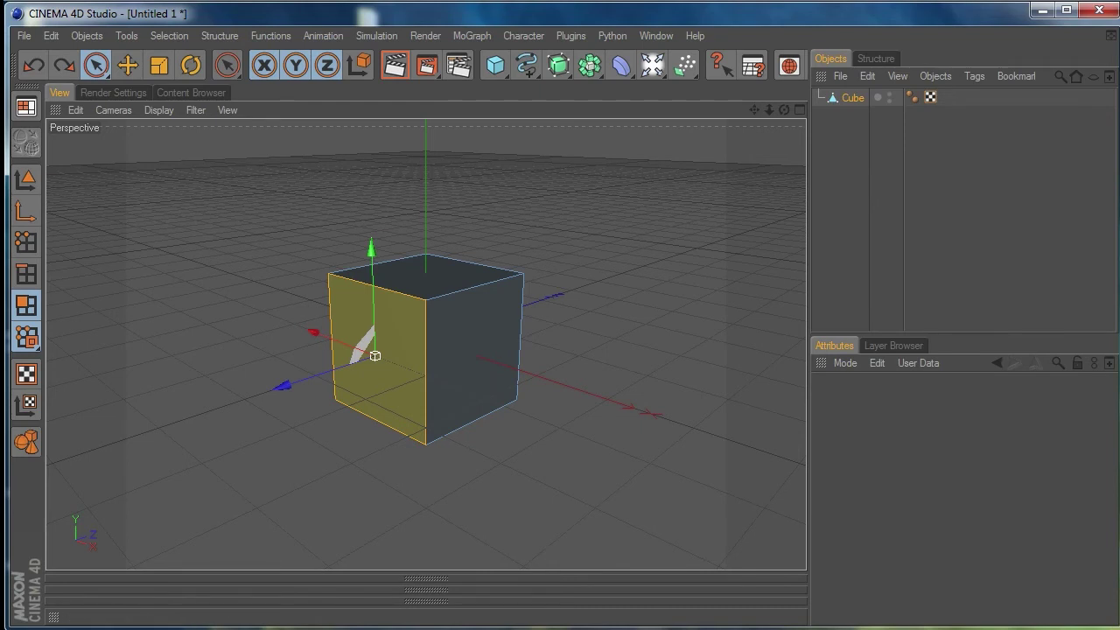
Fold away the mode palette, the main command toolbar, and the Objects and Attributes managers to enlarge the viewport further
left_click(26, 86, "ctrl")
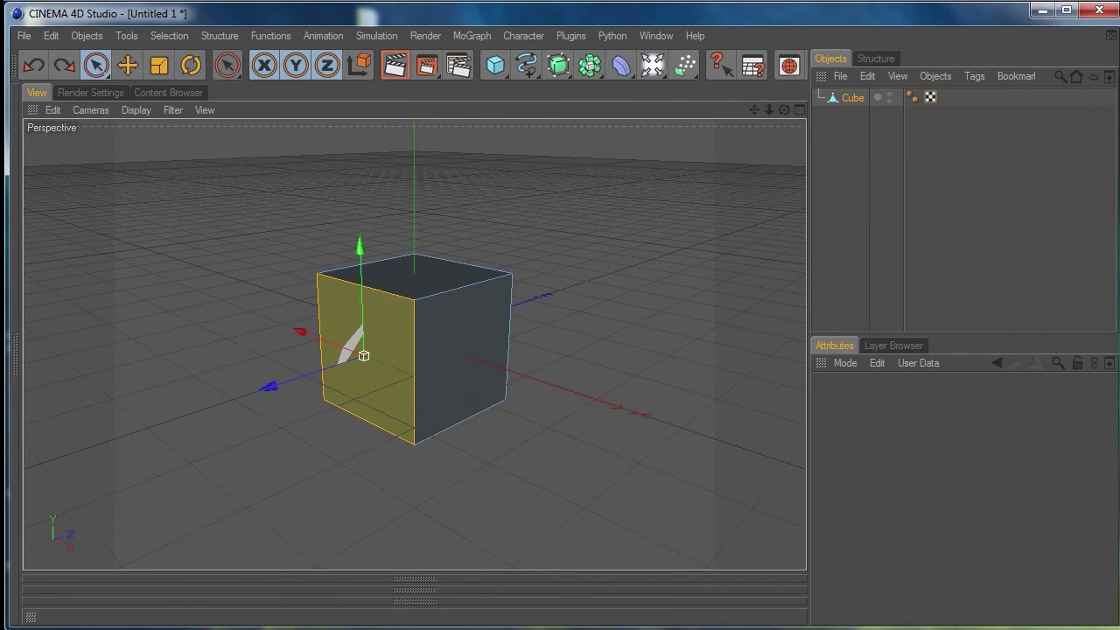
left_click(14, 64, "ctrl")
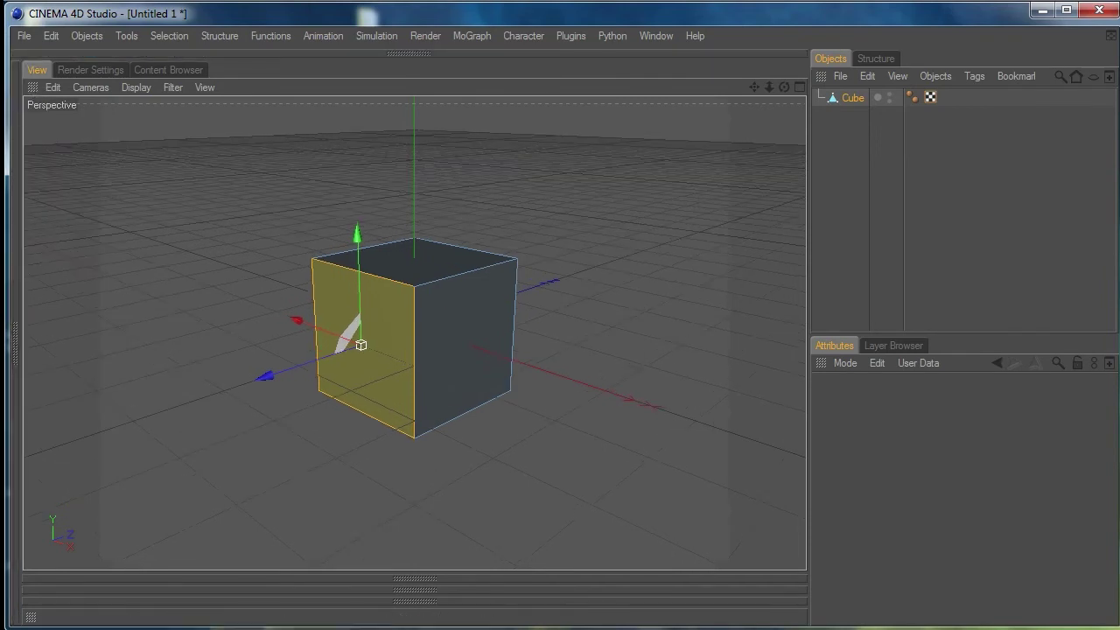
left_click(821, 76, "ctrl")
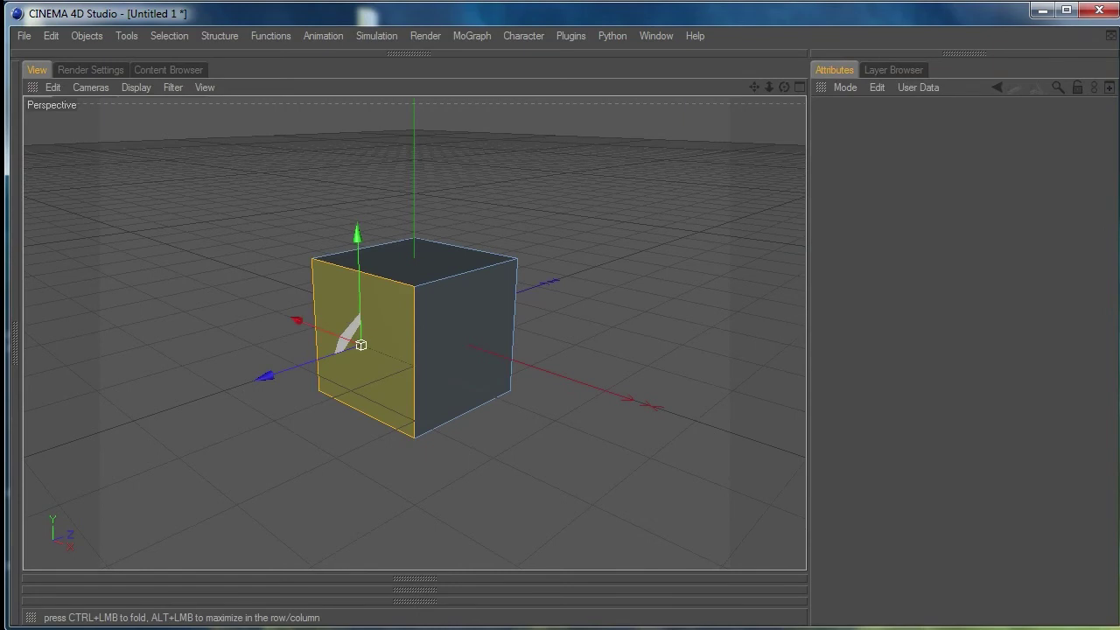
left_click(820, 86, "ctrl")
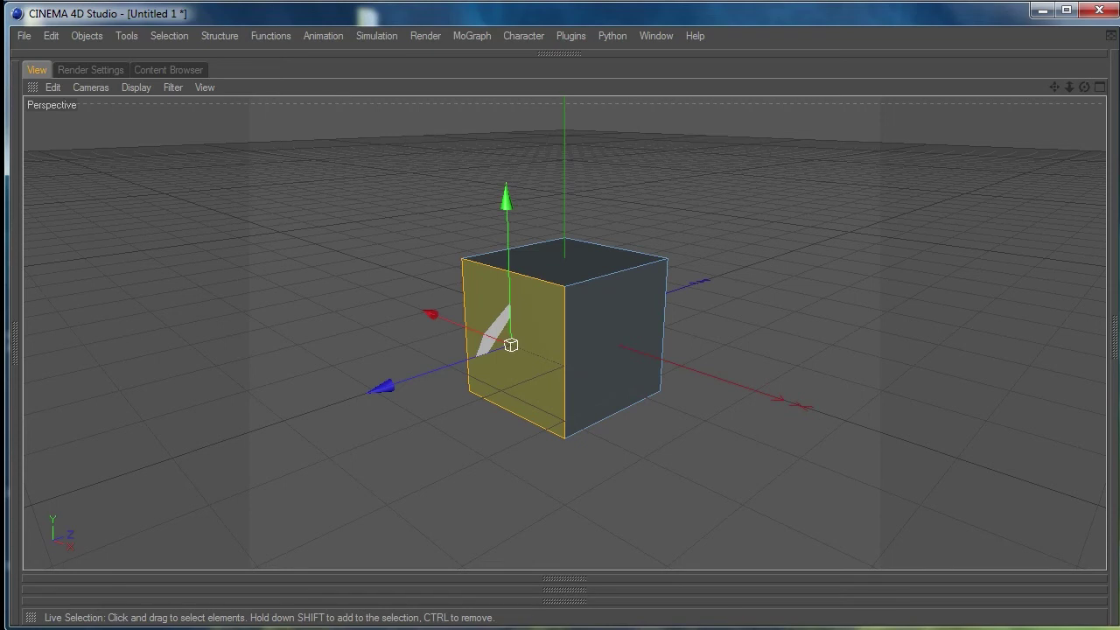
Expand the viewport to full screen and bring up the radial command menu for viewing
key("ctrl+Tab")
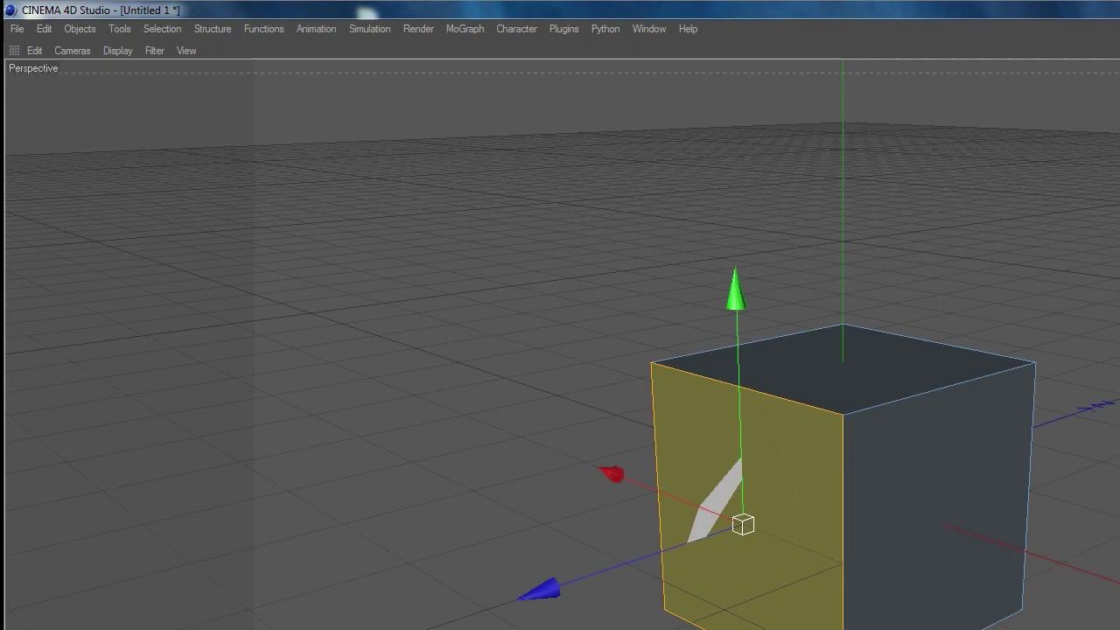
key("v")
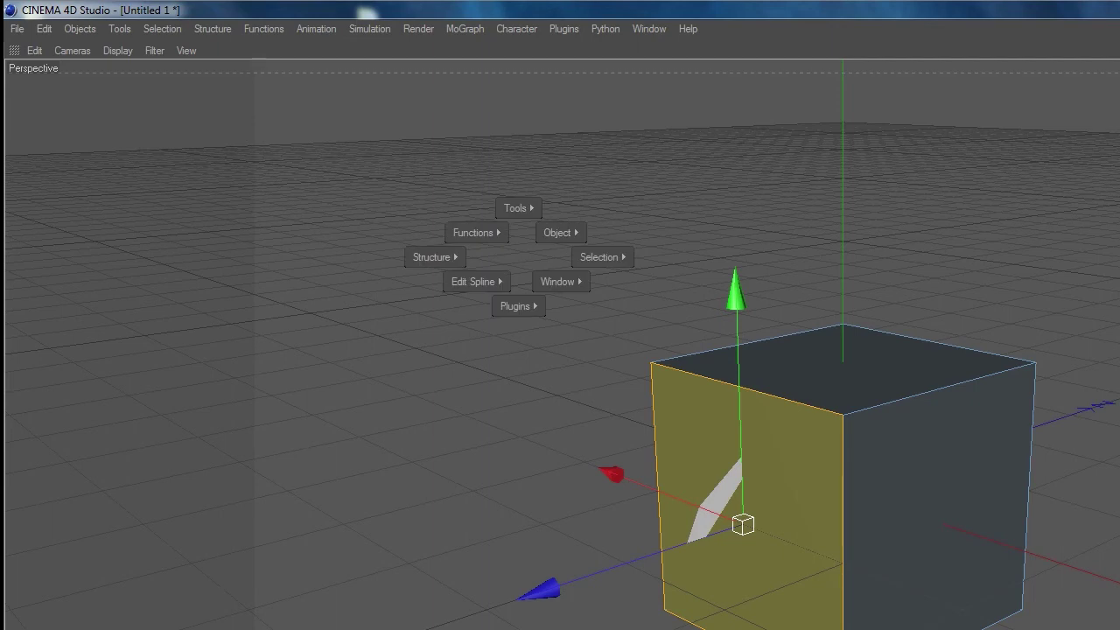
key("Escape")
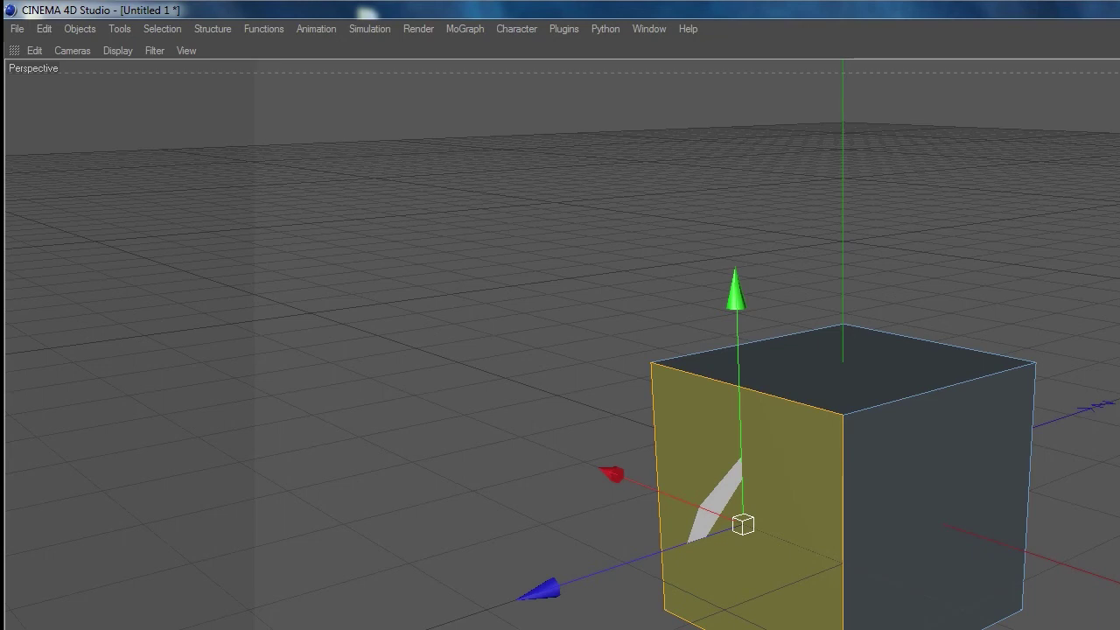
Review the U and M shortcut command lists, and leave the full-screen viewport
key("u")
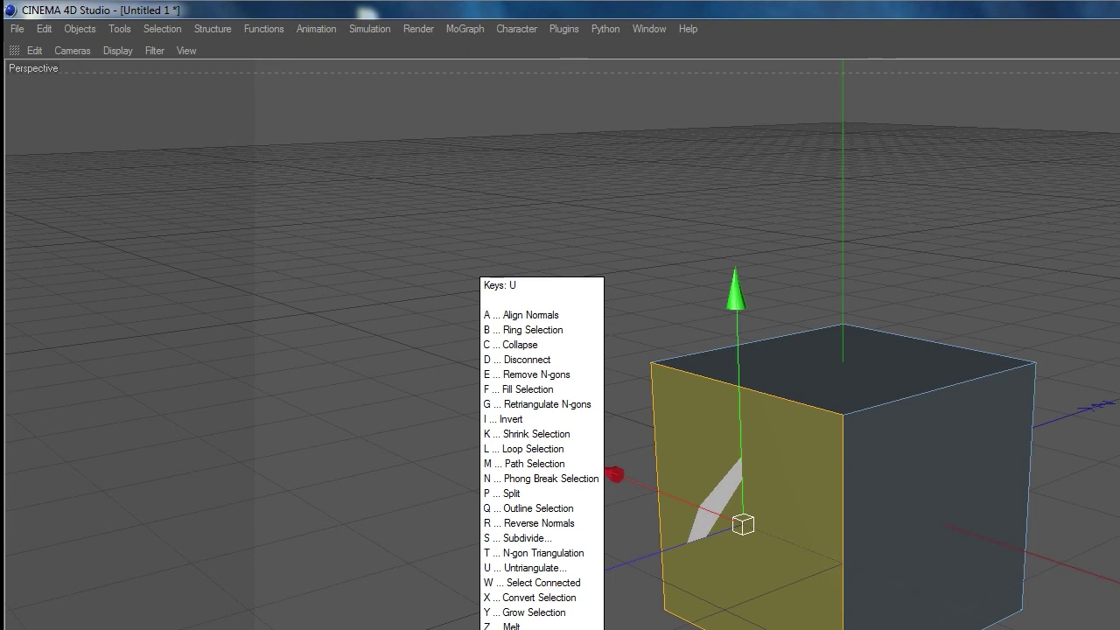
key("Escape")
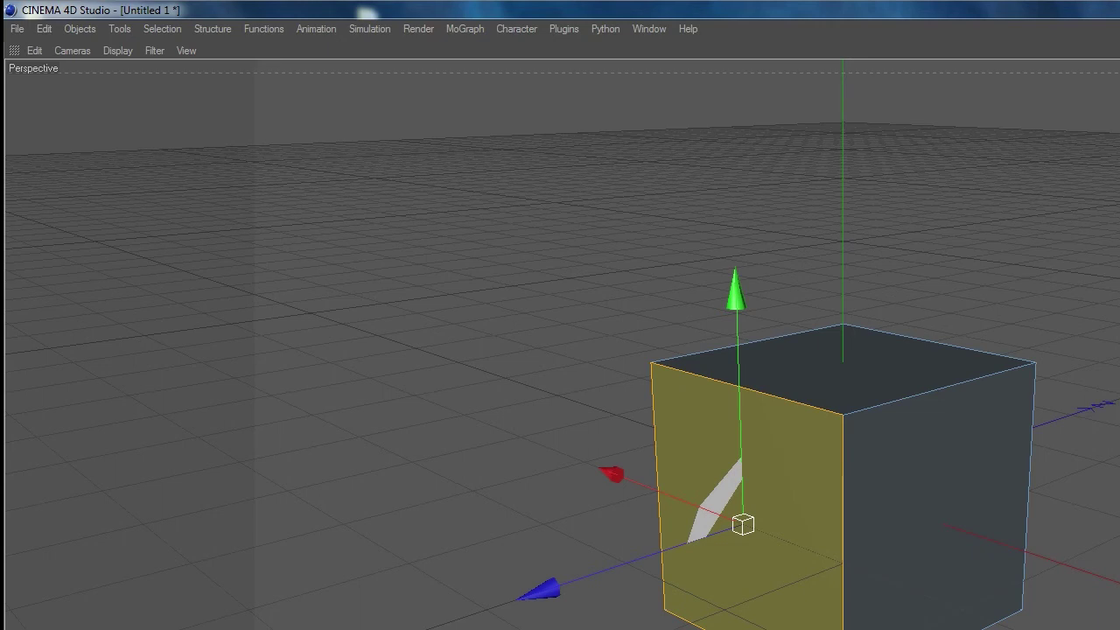
key("u")
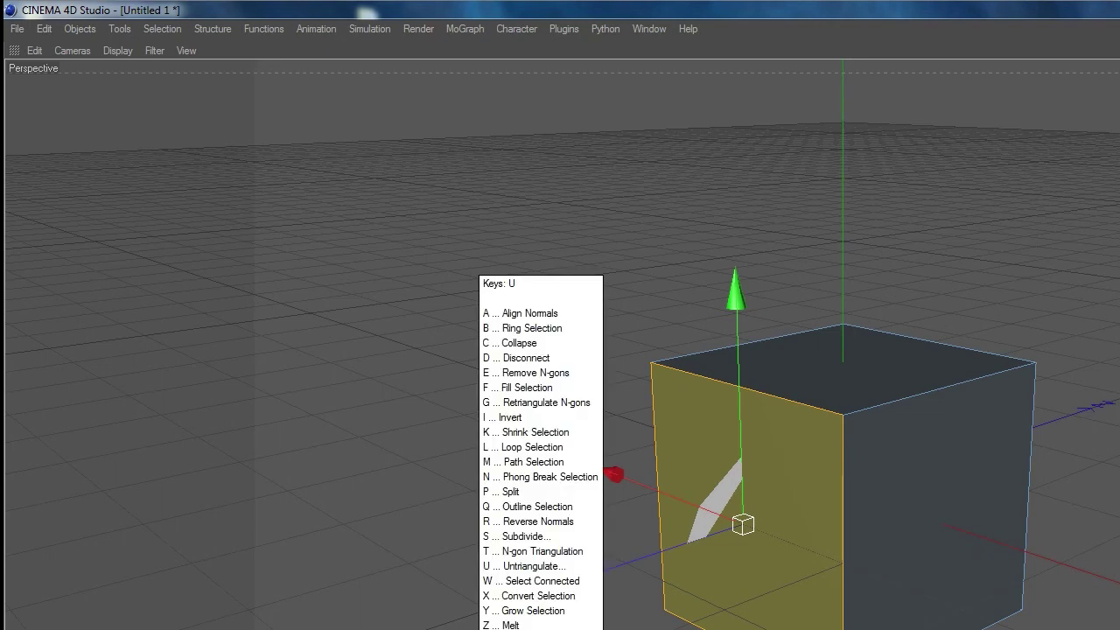
key("Escape")
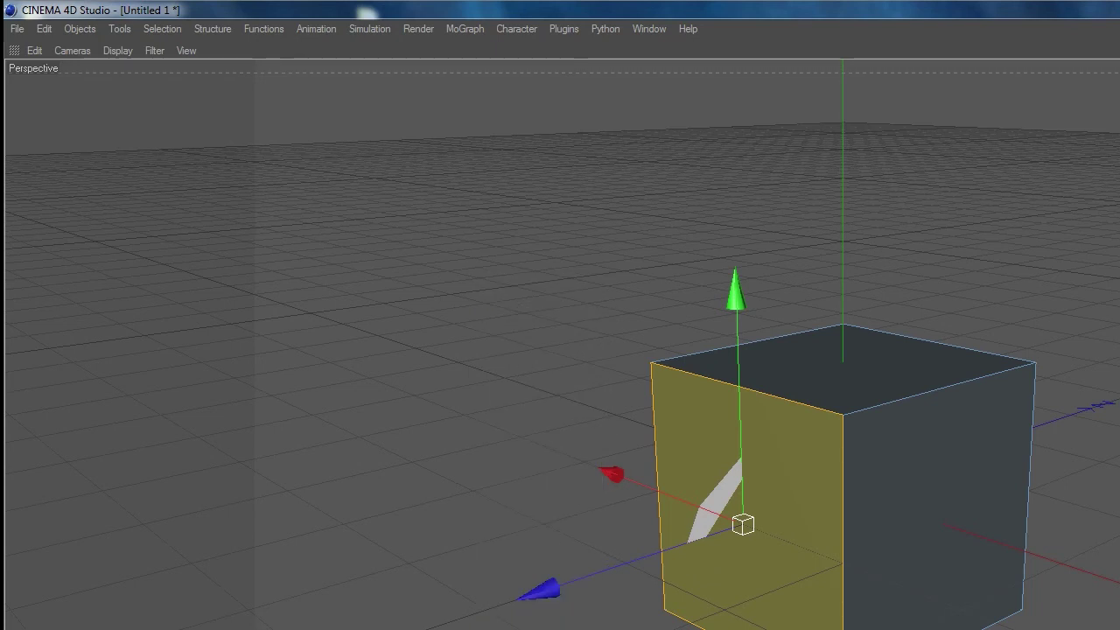
key("m")
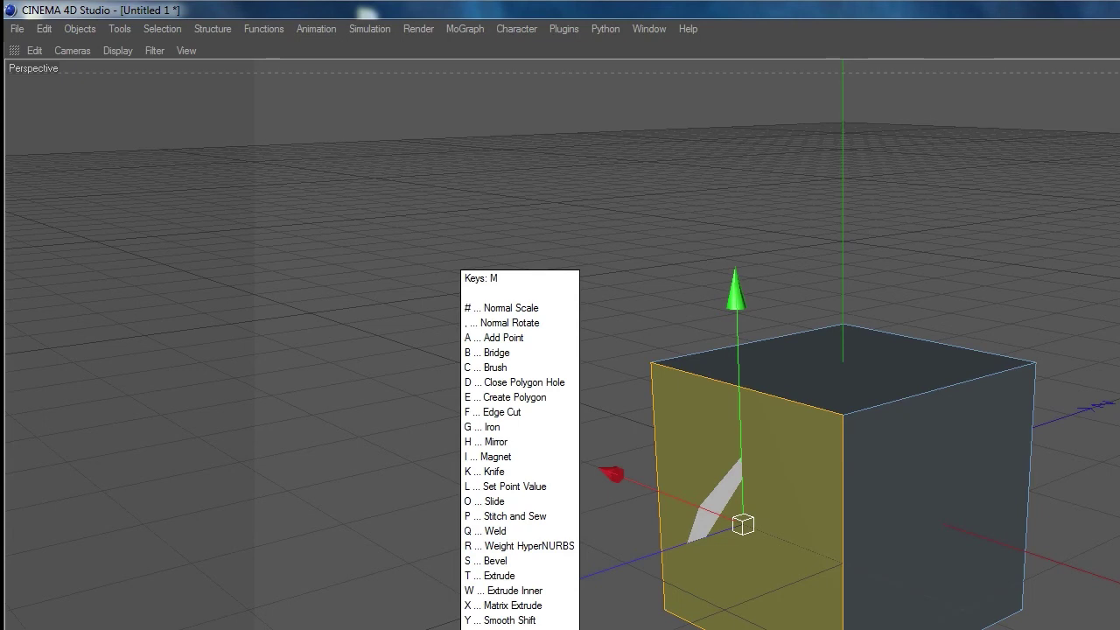
key("Escape")
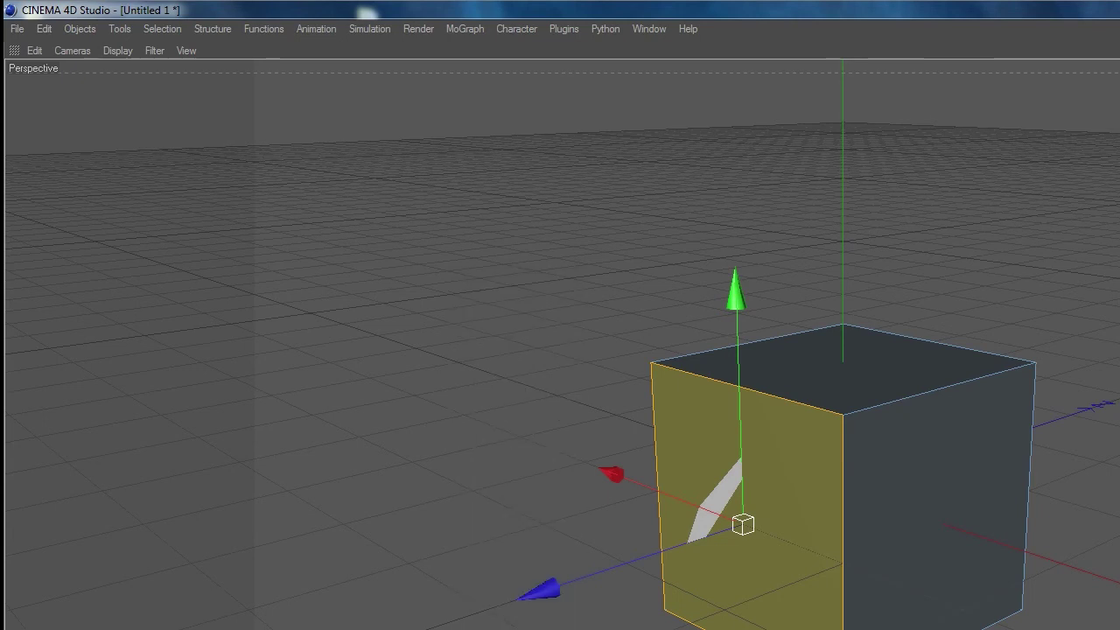
key("ctrl+Tab")
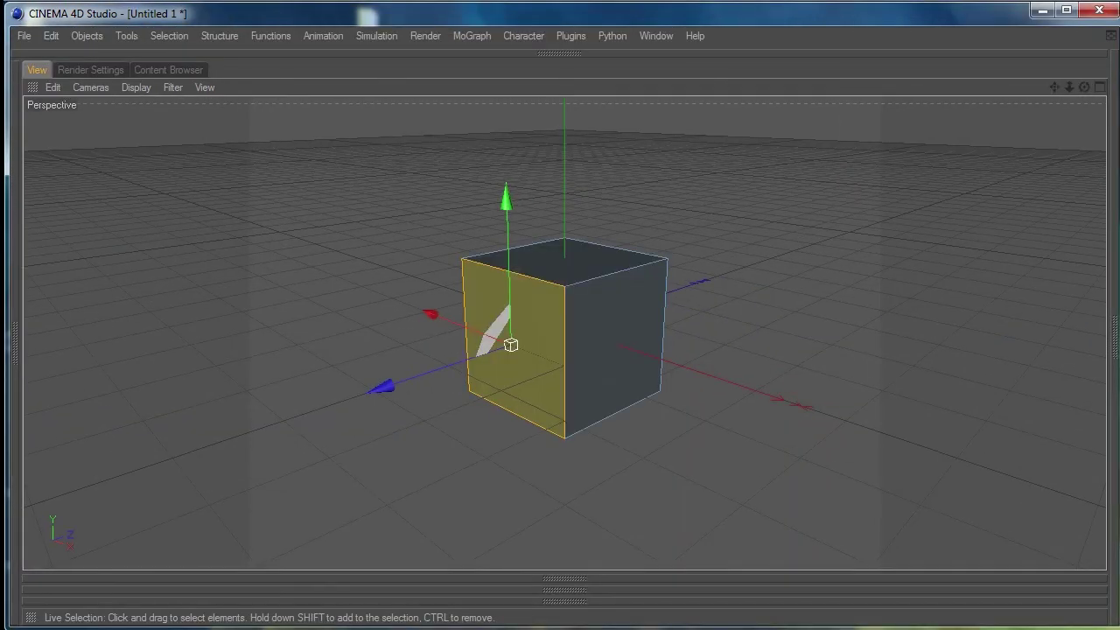
Unfold the mode palette, the timeline, and the Coordinates and Materials managers
left_click(14, 343)
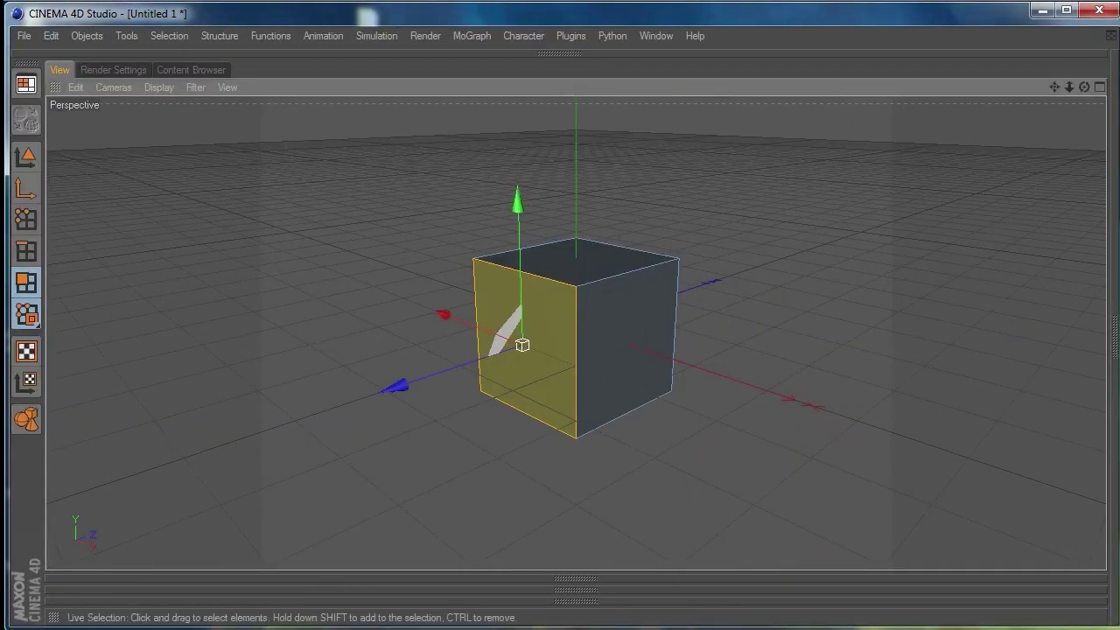
left_click(576, 577)
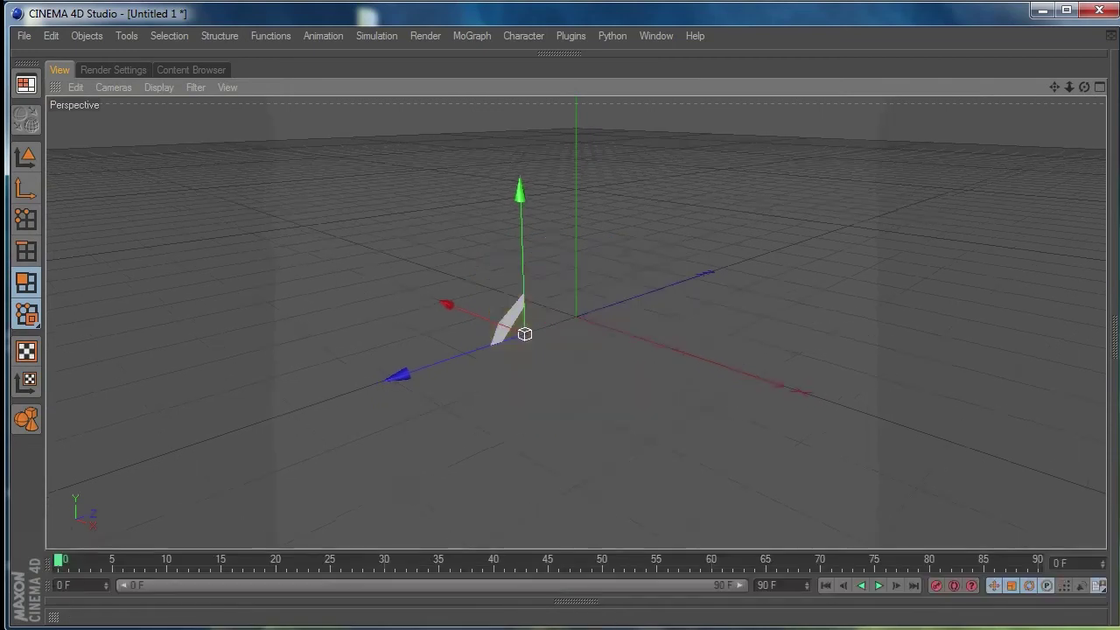
left_click(576, 601)
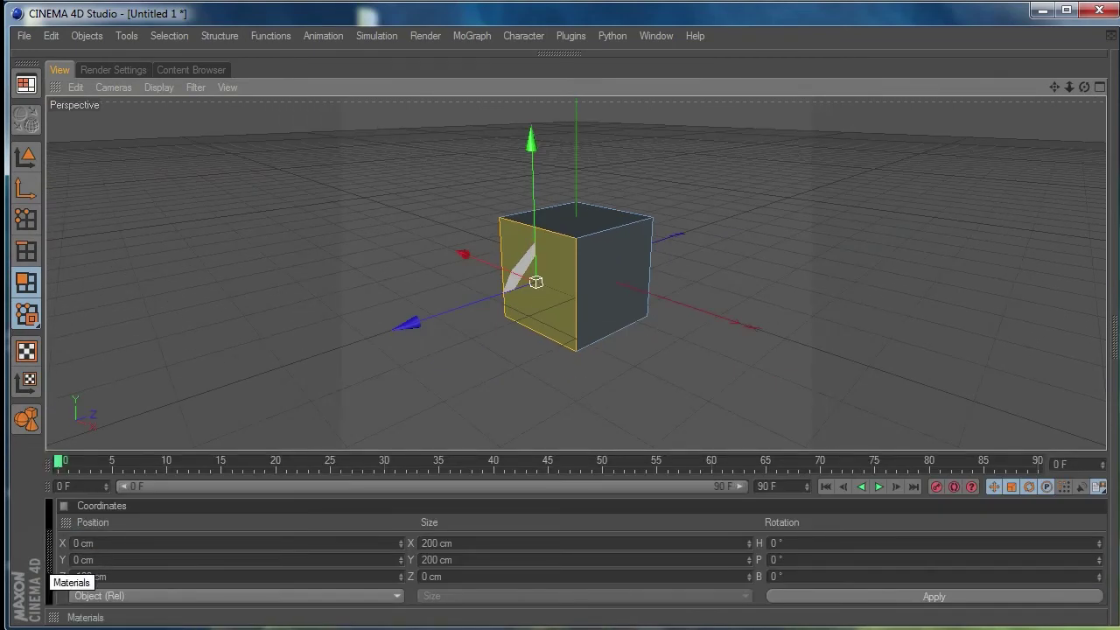
left_click(48, 560)
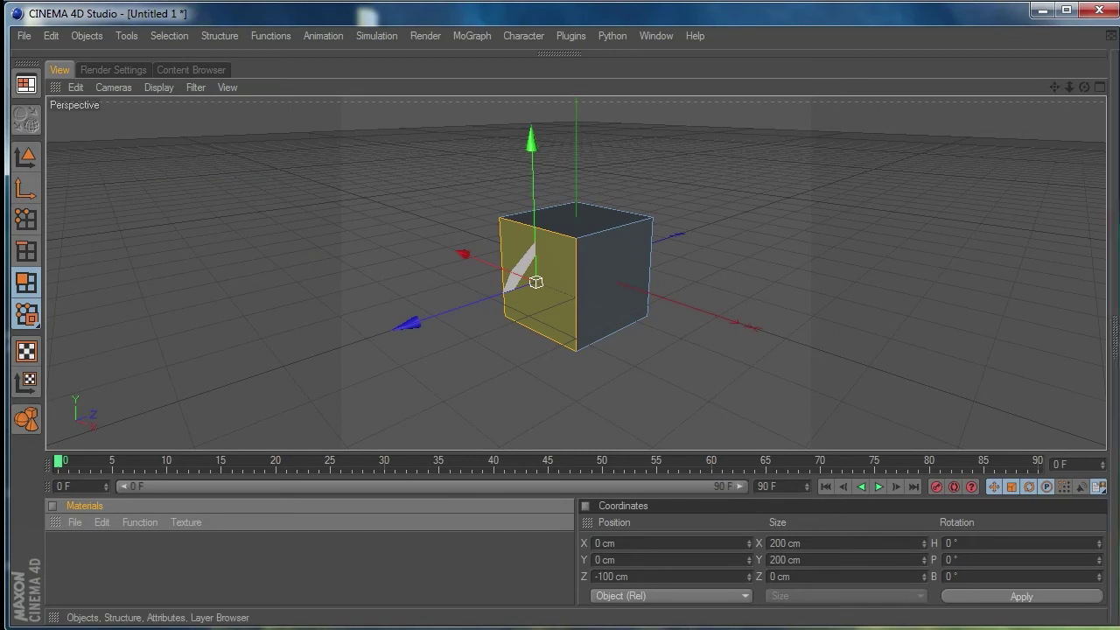
Unfold the Attributes and Objects managers and the main command toolbar to restore the layout
left_click(1115, 348)
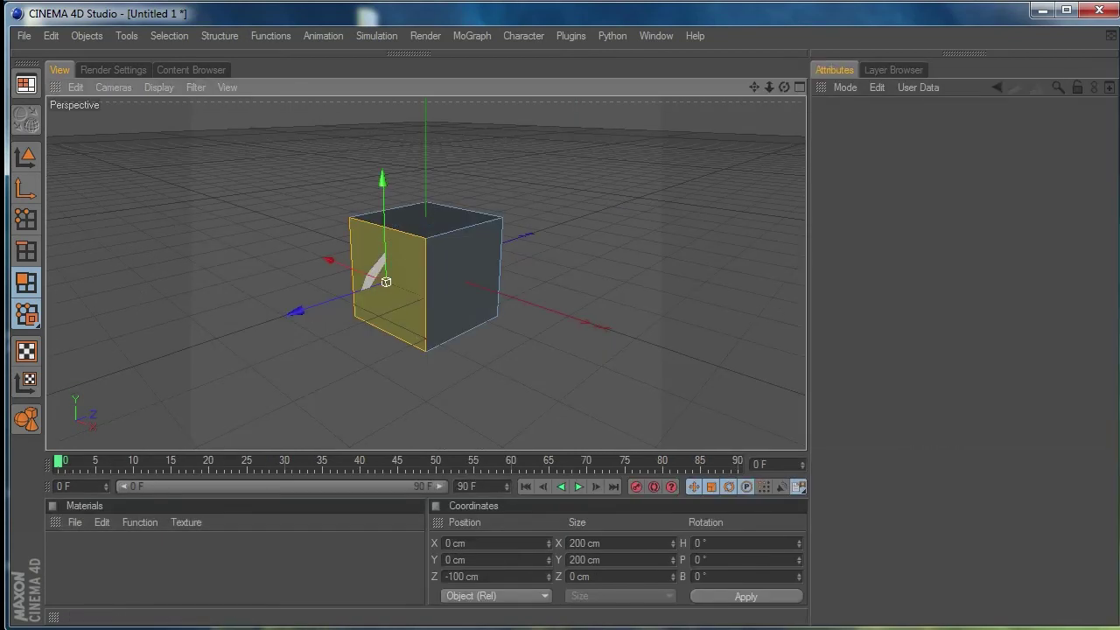
key("shift+F1")
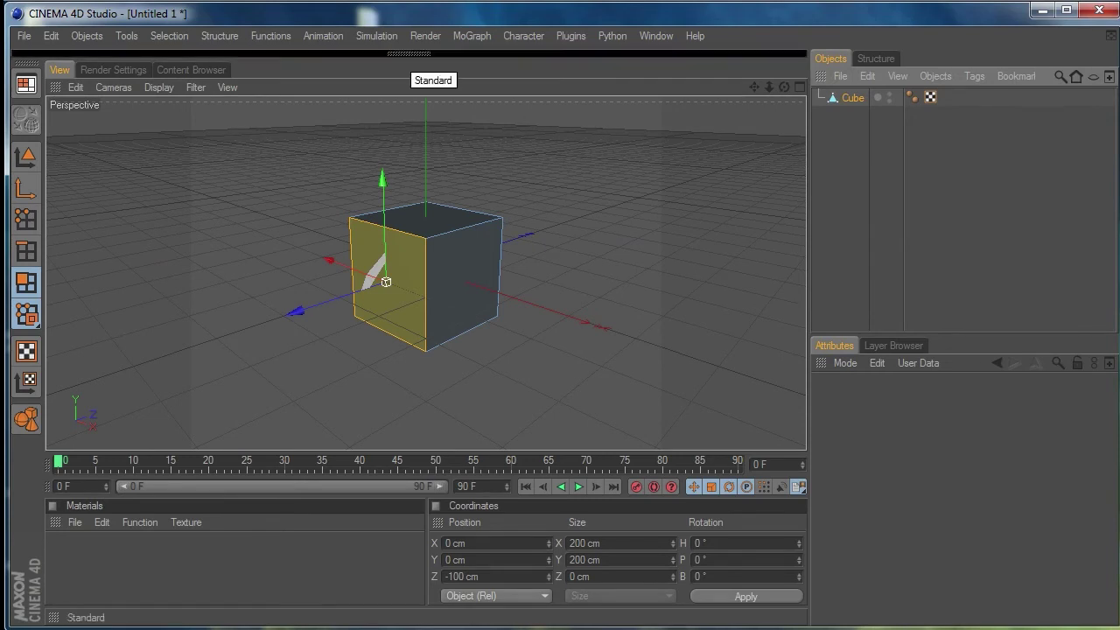
left_click(408, 54)
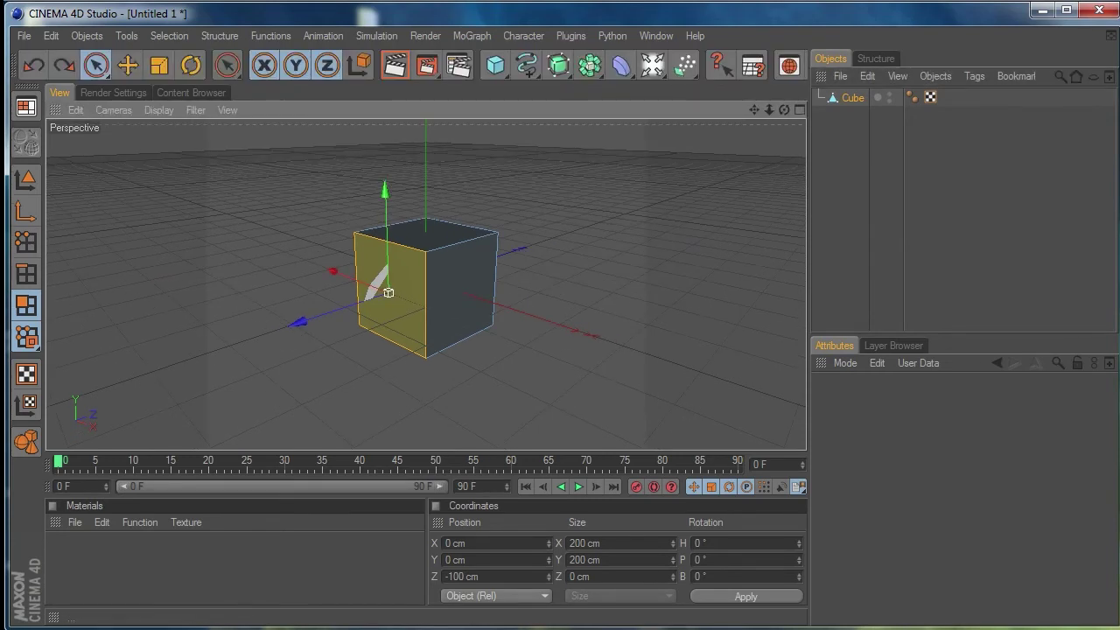
Shift the main command toolbar to reveal its hidden icons and open the Command Manager over the viewport
middle_click_drag(496, 64, 403, 65)
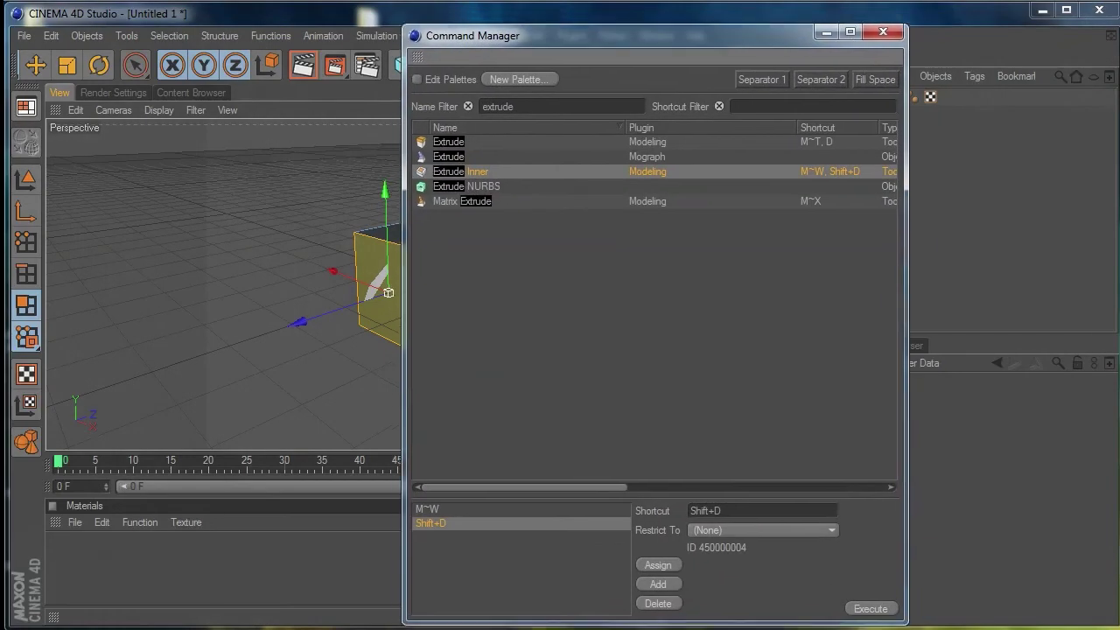
left_click_drag(613, 38, 418, 148)
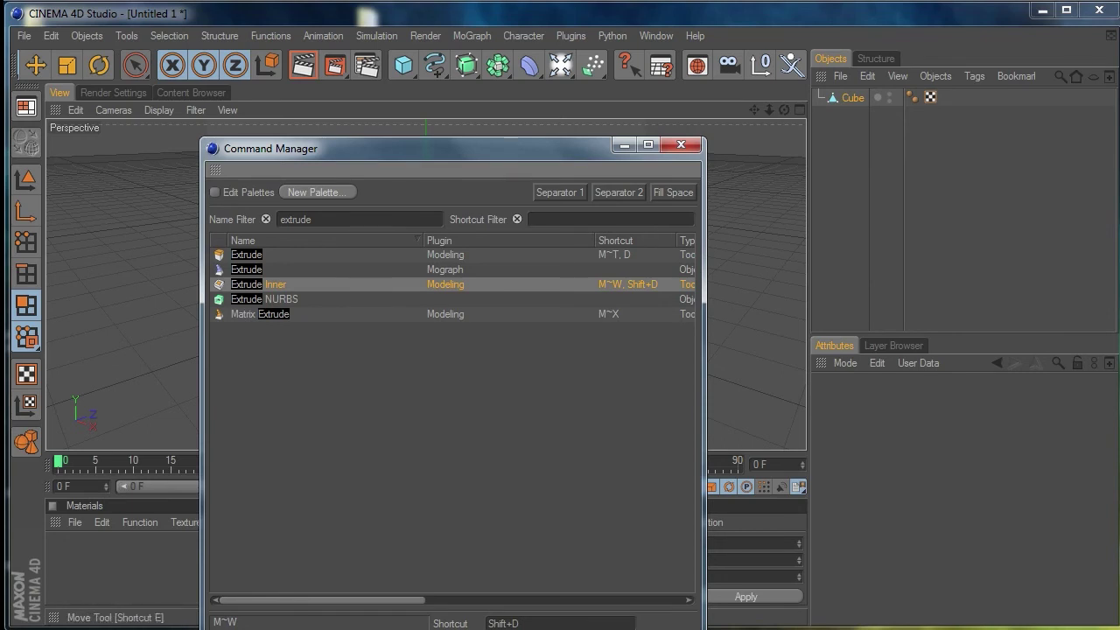
mouse_move(287, 64)
left_mouse_down()
mouse_move(379, 65)
mouse_move(288, 65)
left_mouse_up()
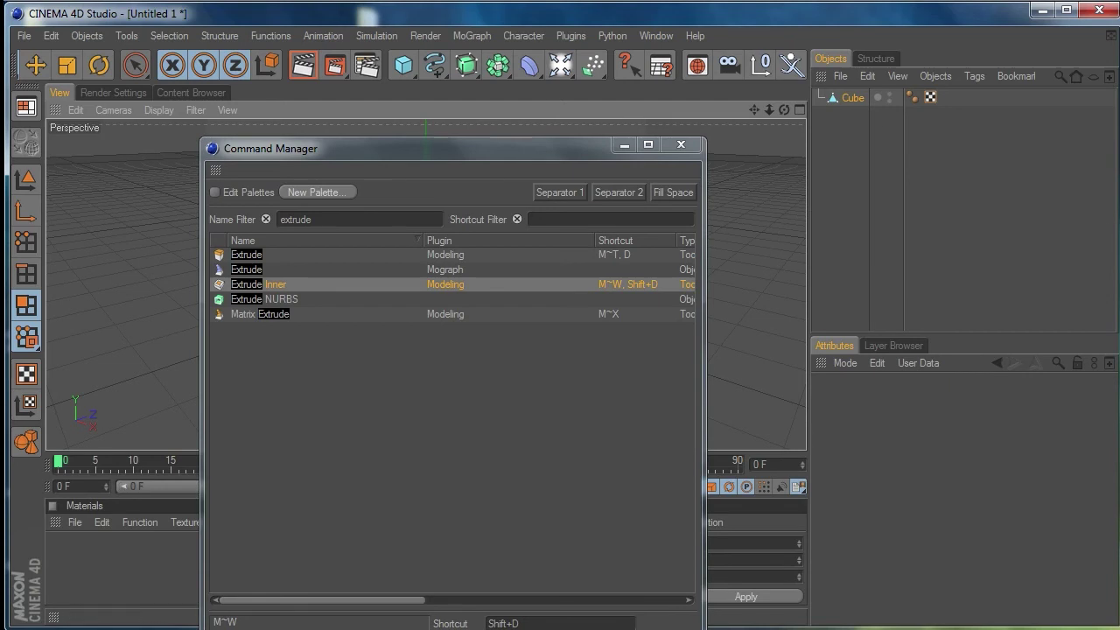
Add the Extrude Inner command to the end of the vertical mode palette with Edit Palettes enabled
left_click_drag(454, 147, 567, 140)
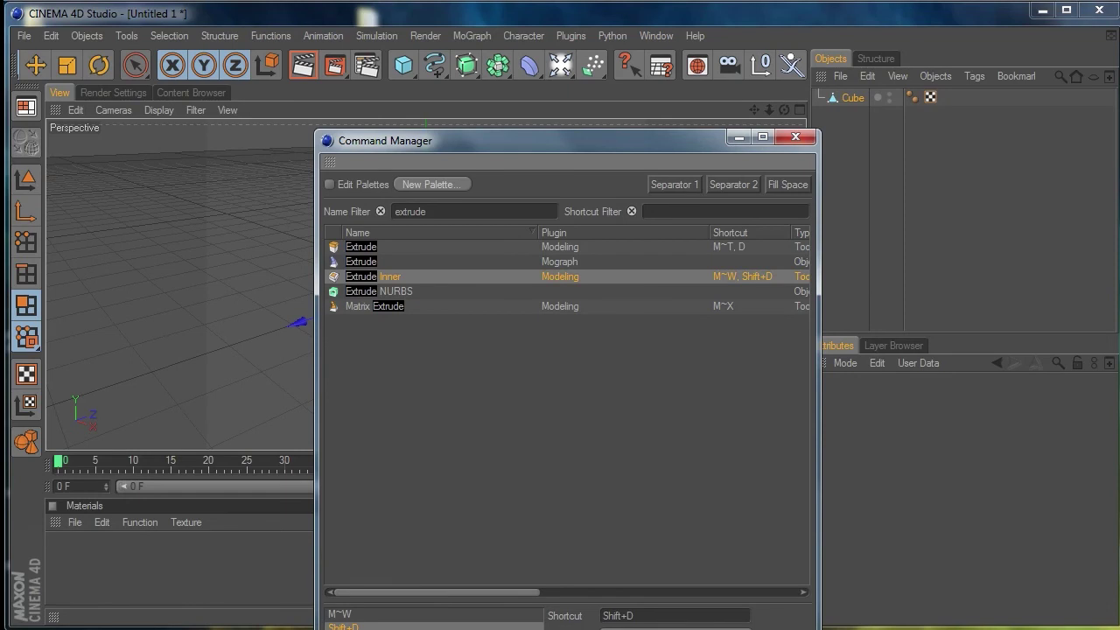
left_click(329, 185)
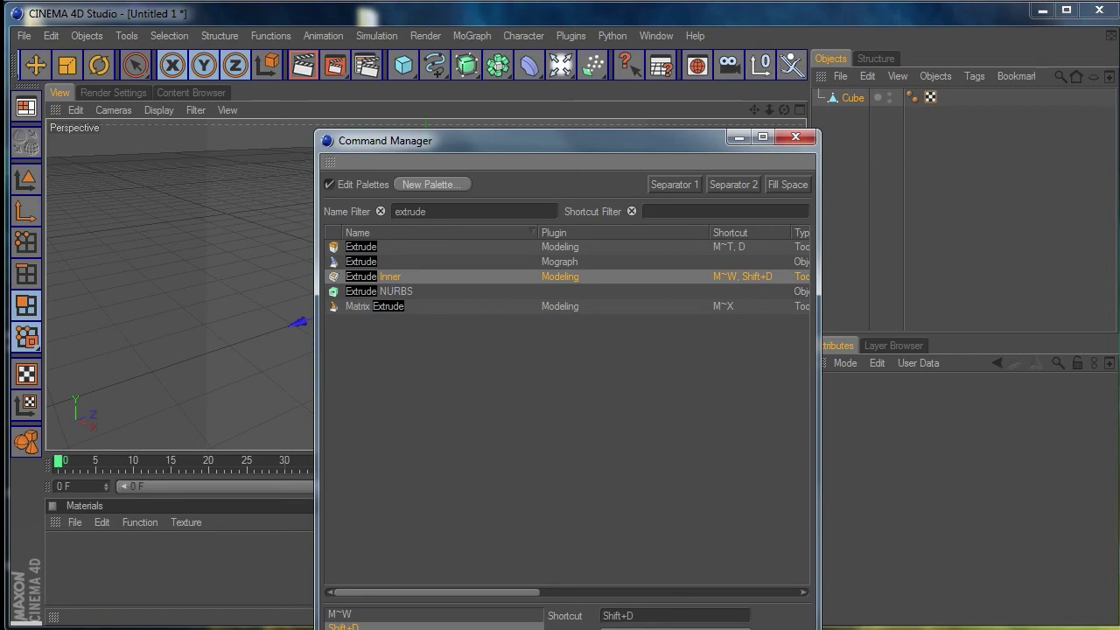
left_click_drag(27, 621, 26, 455)
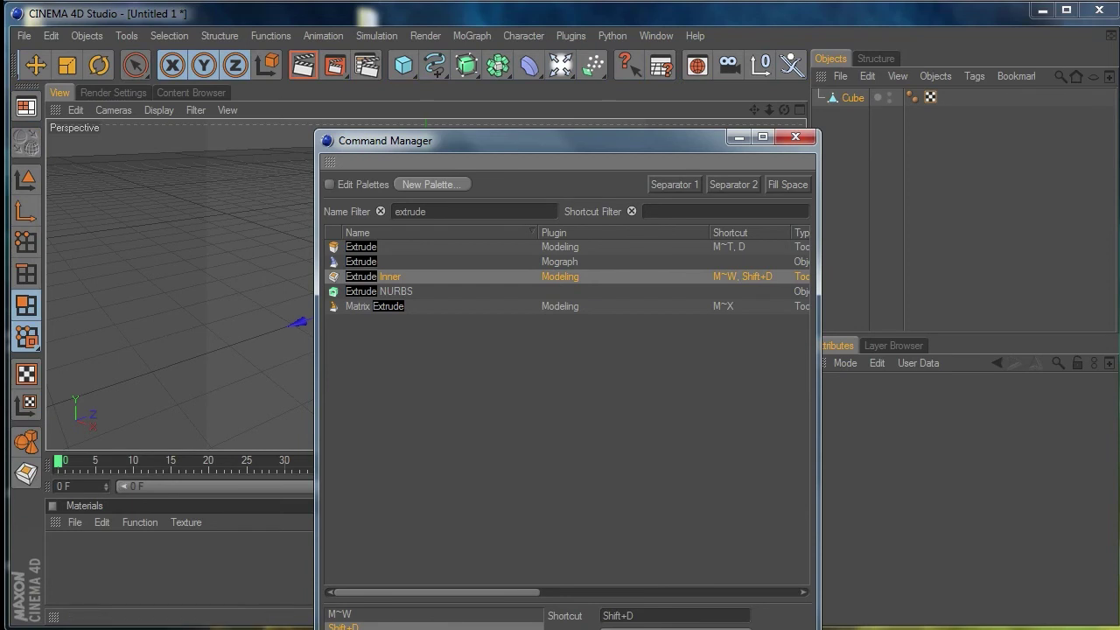
Enable Edit Palettes again and create a new empty palette, placing it over the viewport beside the cube
left_click_drag(438, 140, 708, 189)
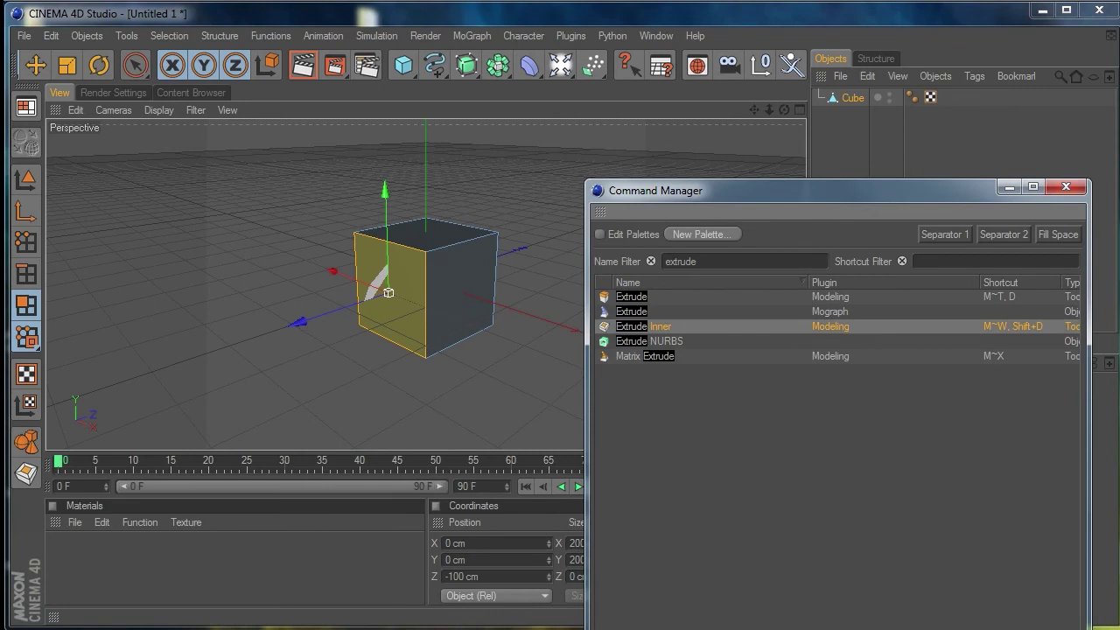
left_click(599, 234)
left_click(702, 234)
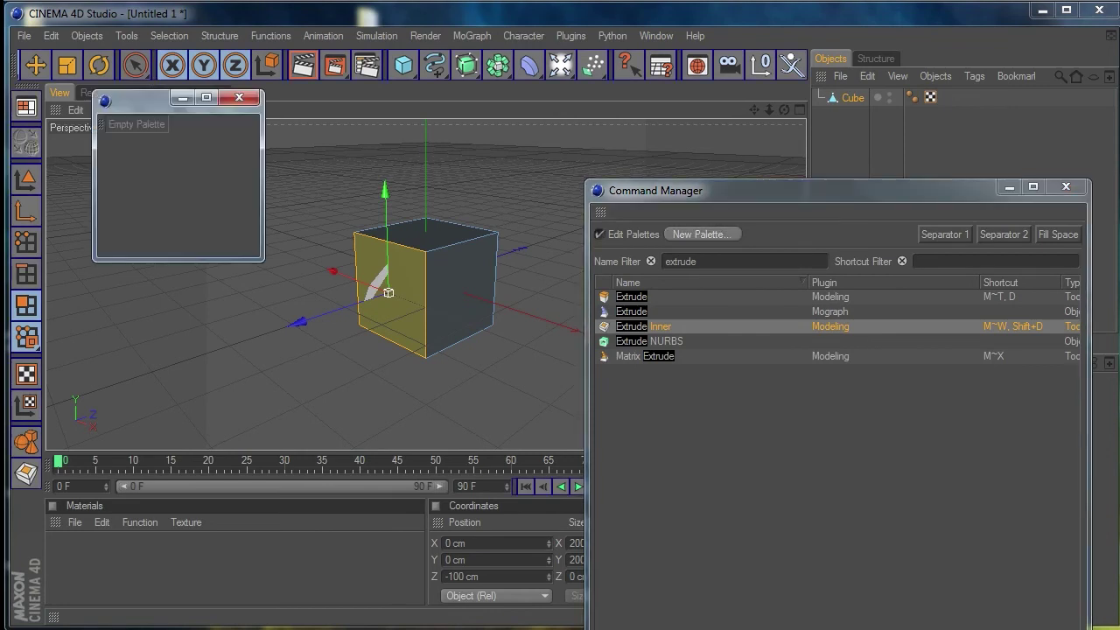
left_click_drag(140, 98, 135, 239)
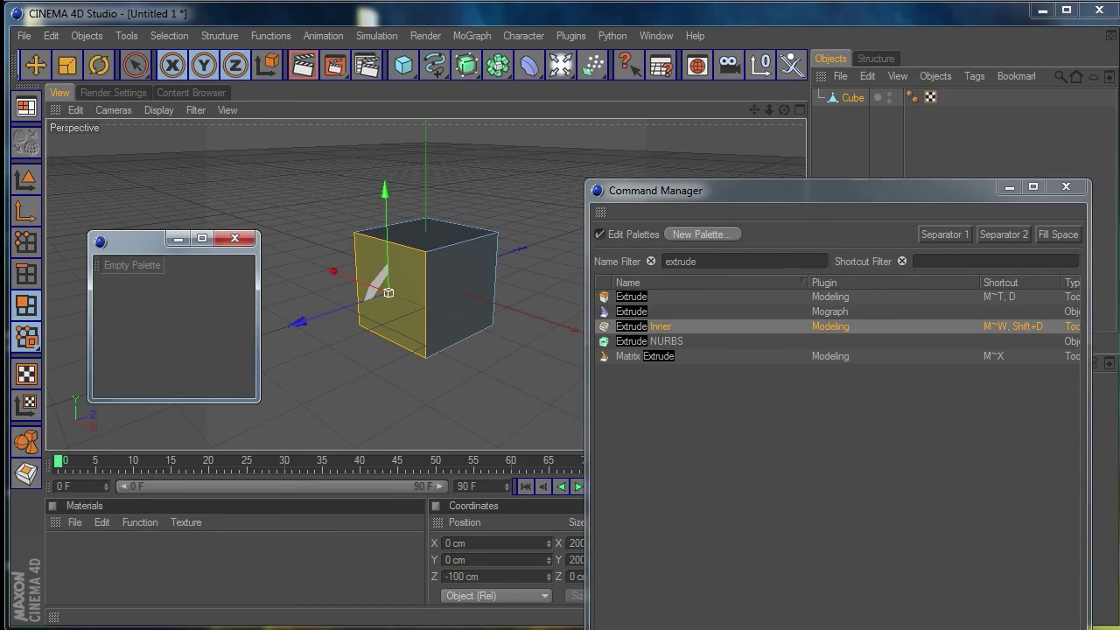
Add the modeling Extrude, MoGraph Extrude, Extrude Inner and Extrude NURBS commands to the new palette
left_click(631, 297)
left_click_drag(631, 297, 117, 270)
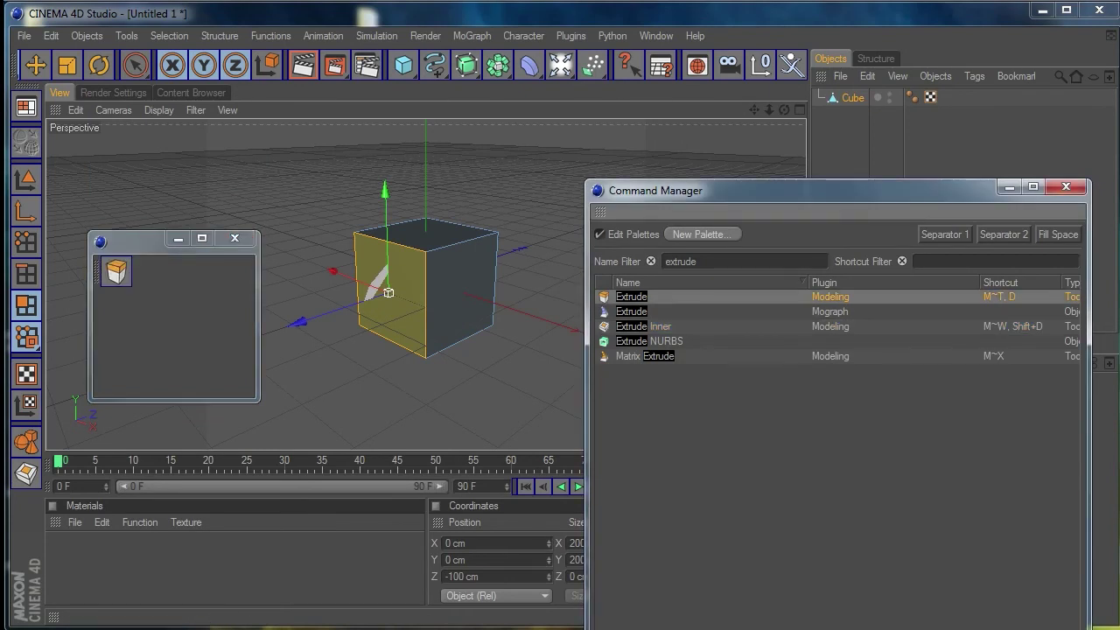
left_click(630, 311)
left_click_drag(631, 311, 148, 270)
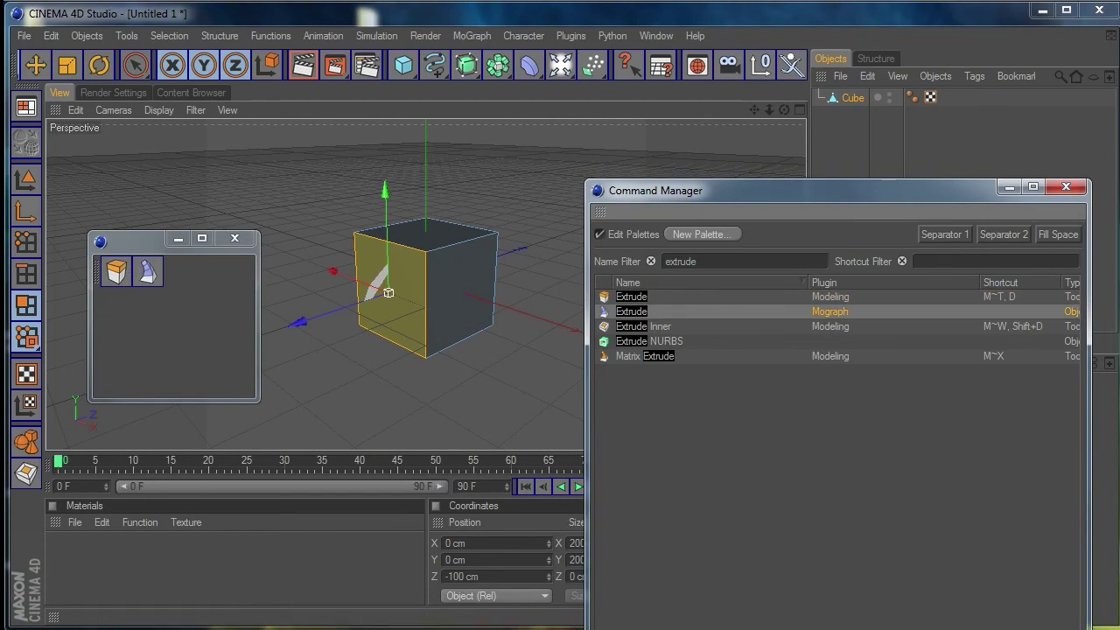
left_click(631, 327)
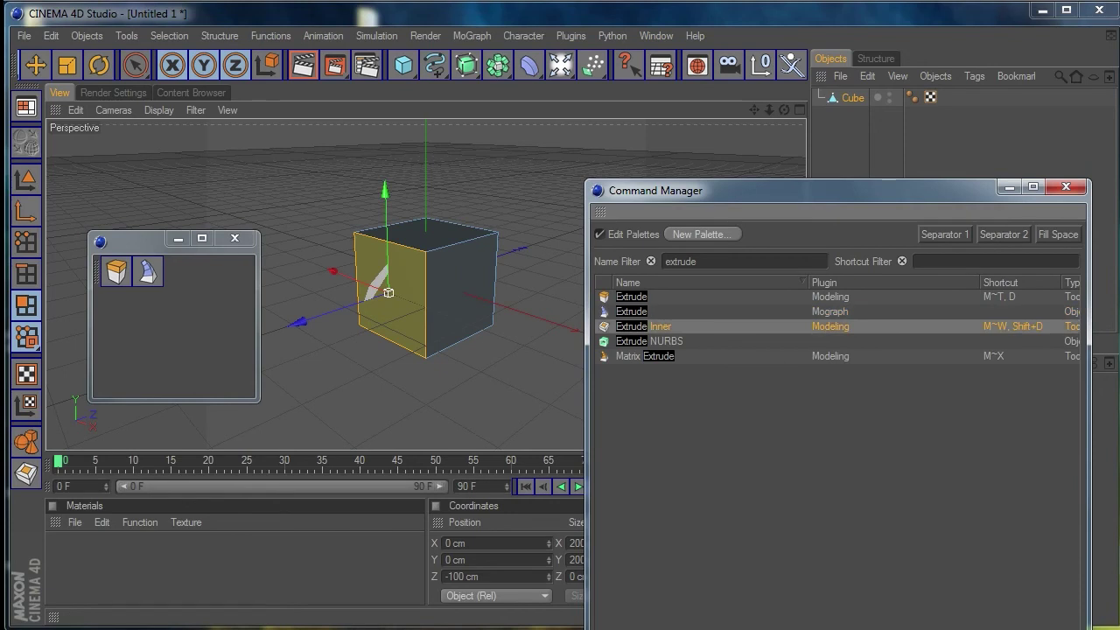
left_click_drag(631, 327, 178, 271)
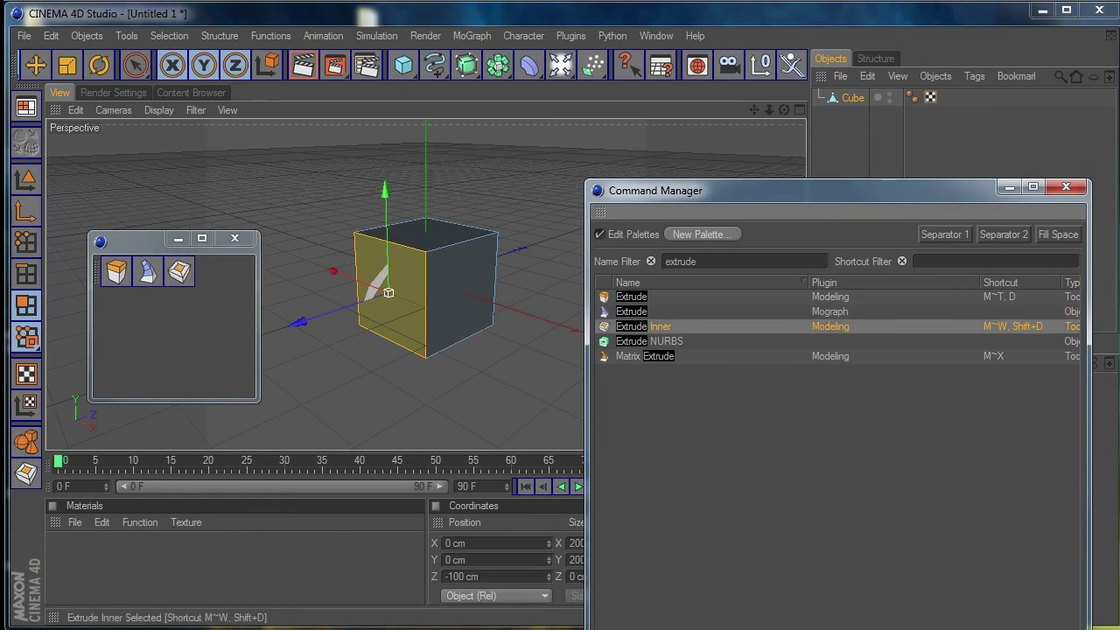
left_click_drag(650, 341, 211, 271)
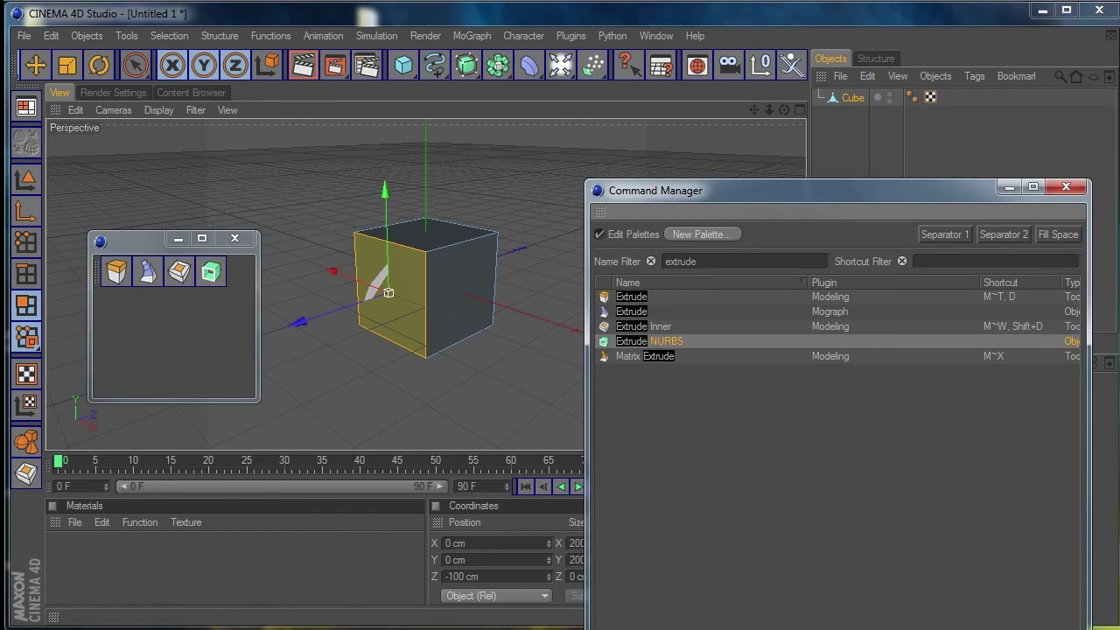
Add the Matrix Extrude command to the end of the new palette and shrink the palette's window to fit its icons
left_click(658, 356)
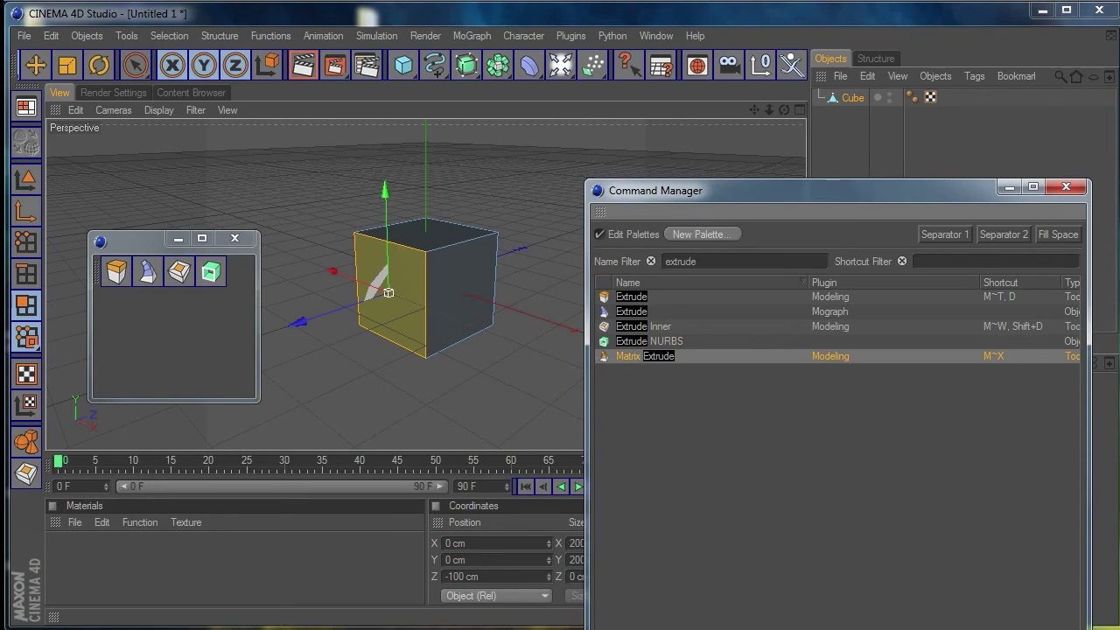
left_click_drag(658, 356, 242, 271)
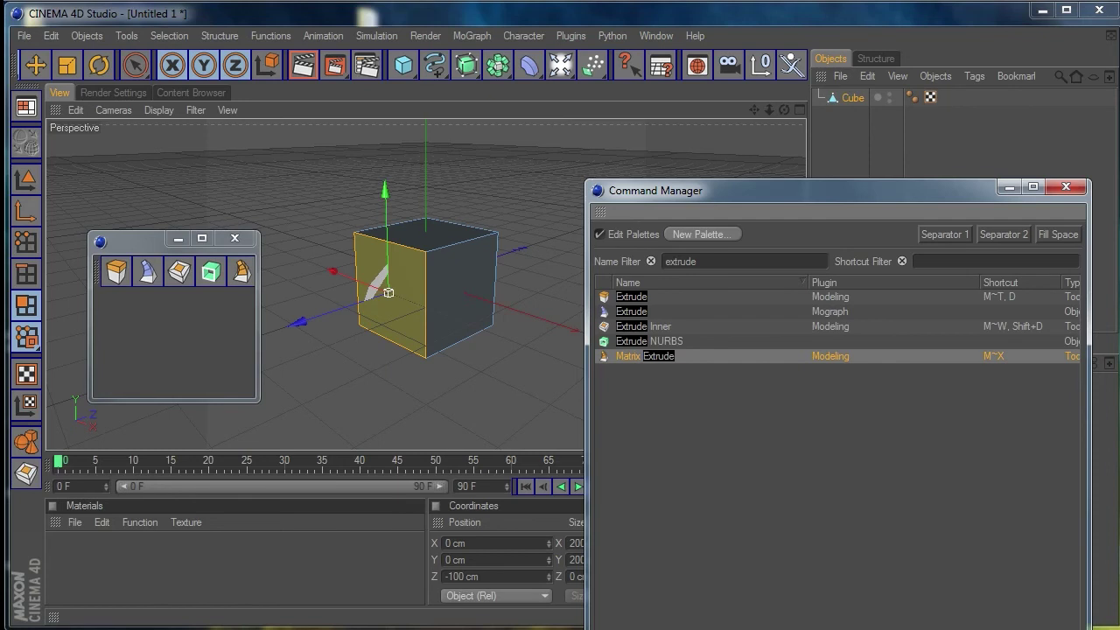
left_click_drag(173, 402, 174, 293)
left_click_drag(260, 272, 268, 271)
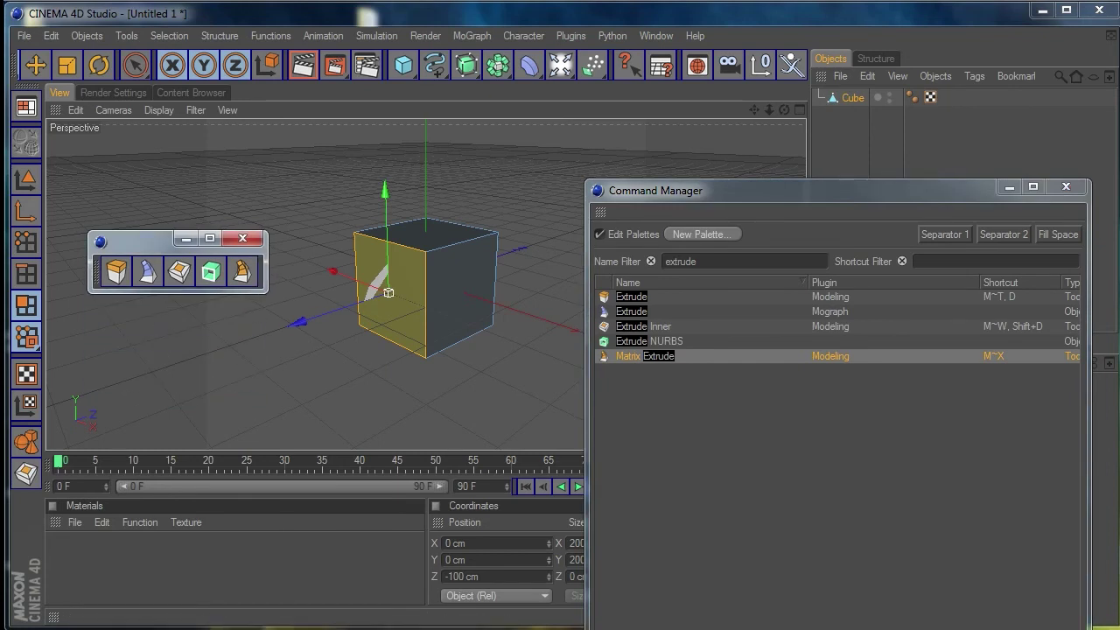
left_click_drag(132, 239, 216, 153)
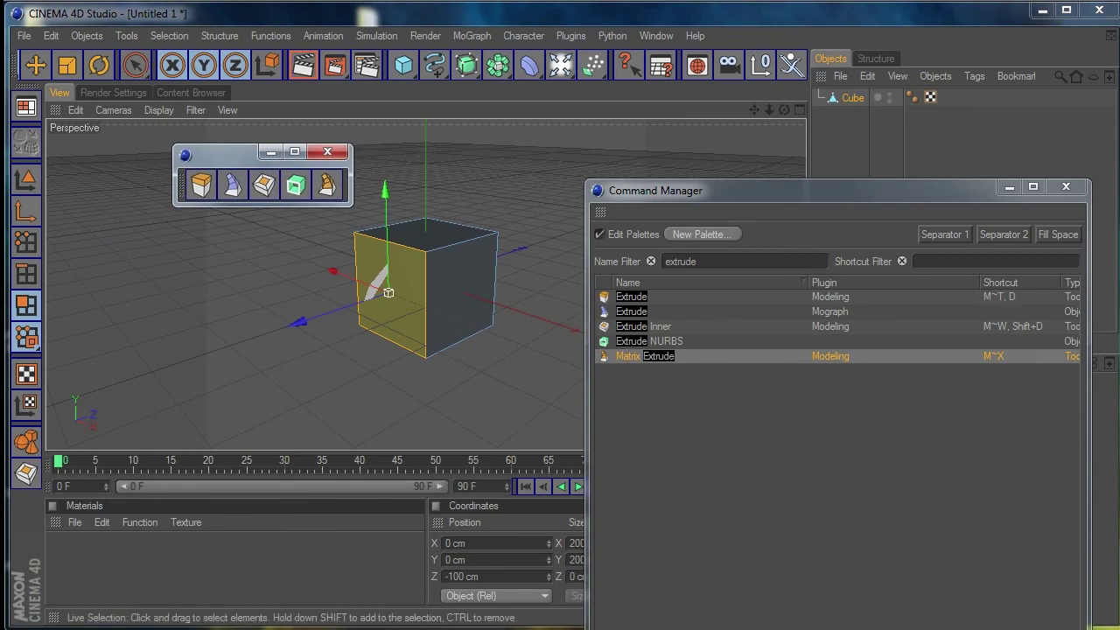
Close the Command Manager and place the extrude palette, sized tightly around its icons, over the empty viewport area beside the cube
left_click_drag(351, 175, 559, 175)
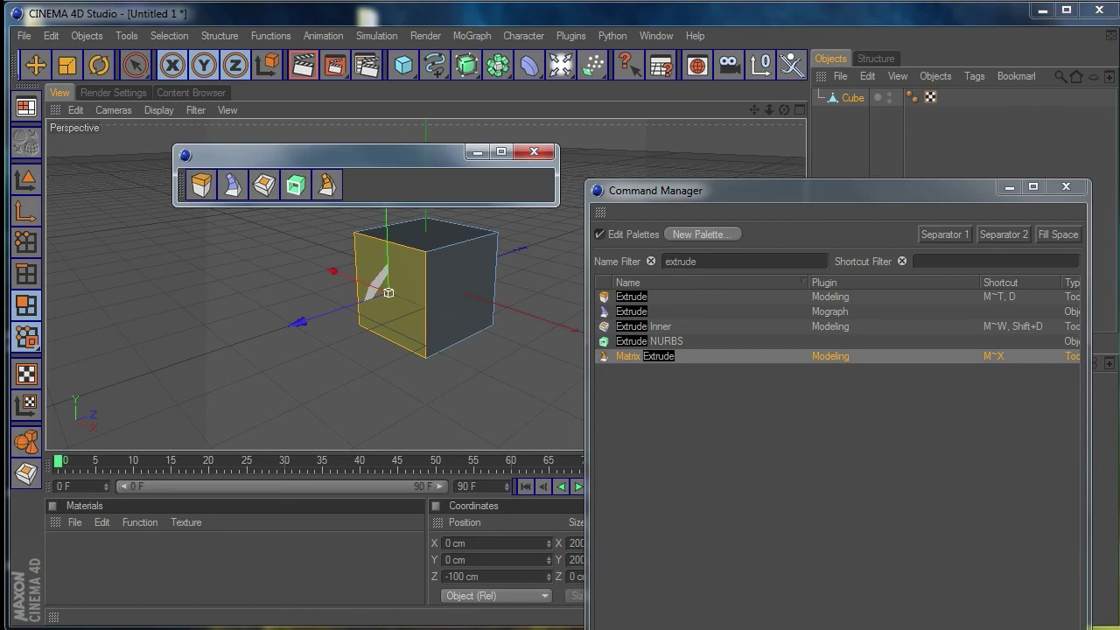
left_click(945, 234)
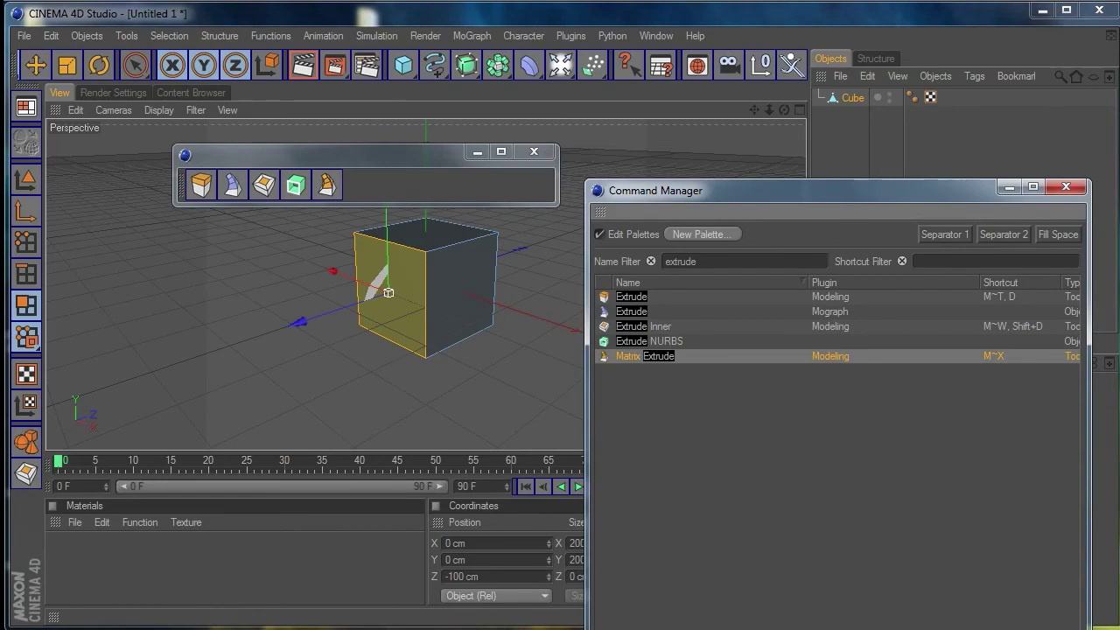
left_click(1065, 186)
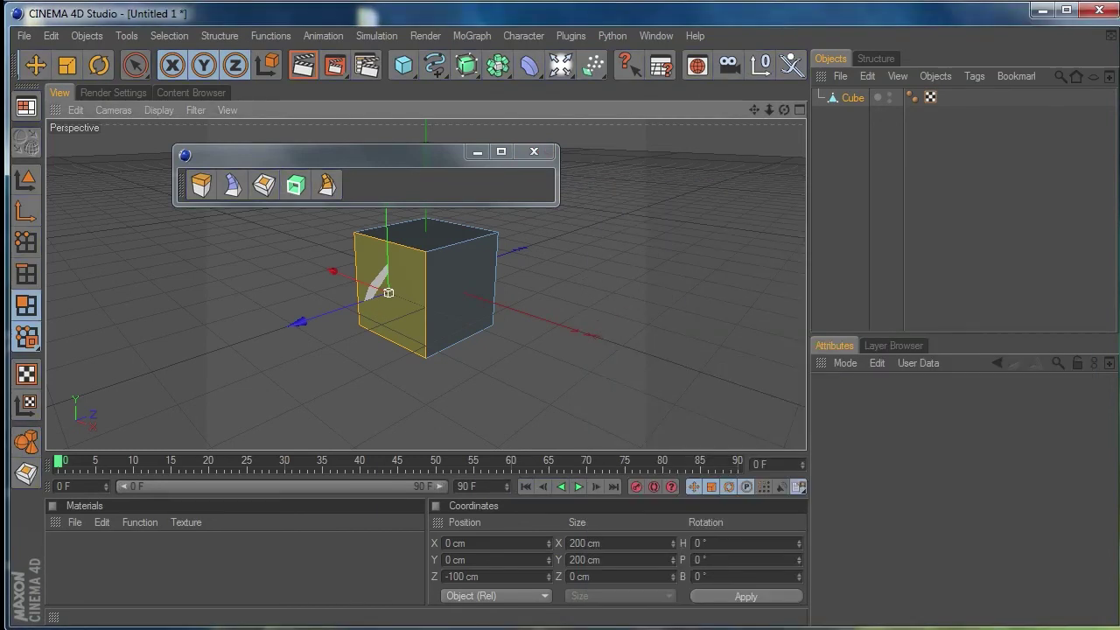
left_click_drag(367, 154, 504, 148)
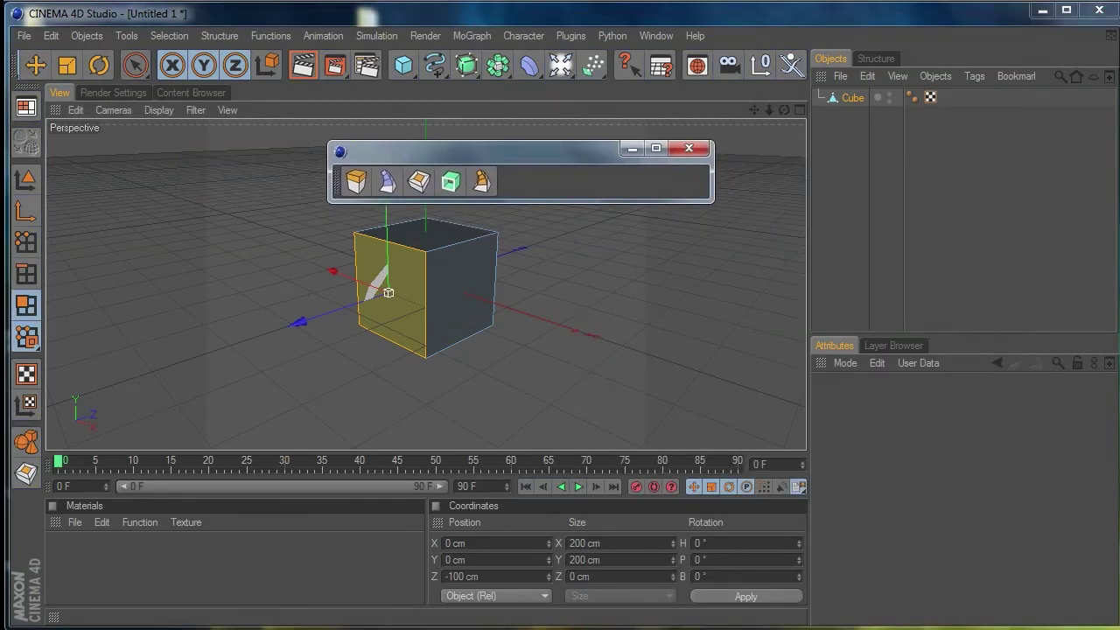
left_click_drag(714, 175, 504, 175)
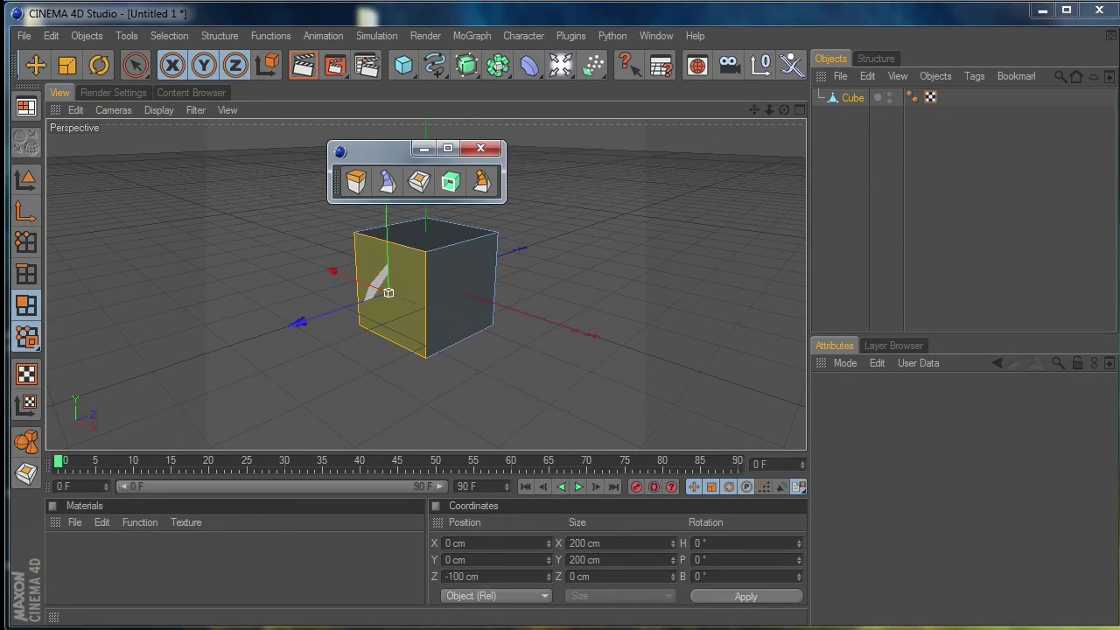
left_click_drag(376, 151, 592, 221)
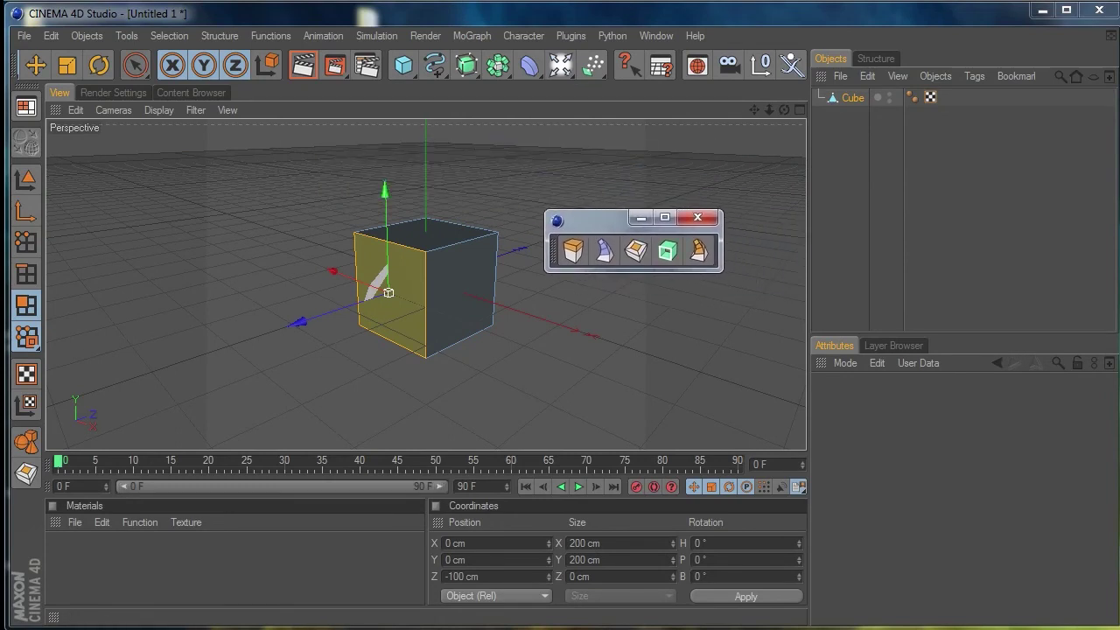
Show text labels beside the icons in the extrude palette and widen its window until every command is readable
right_click(553, 252)
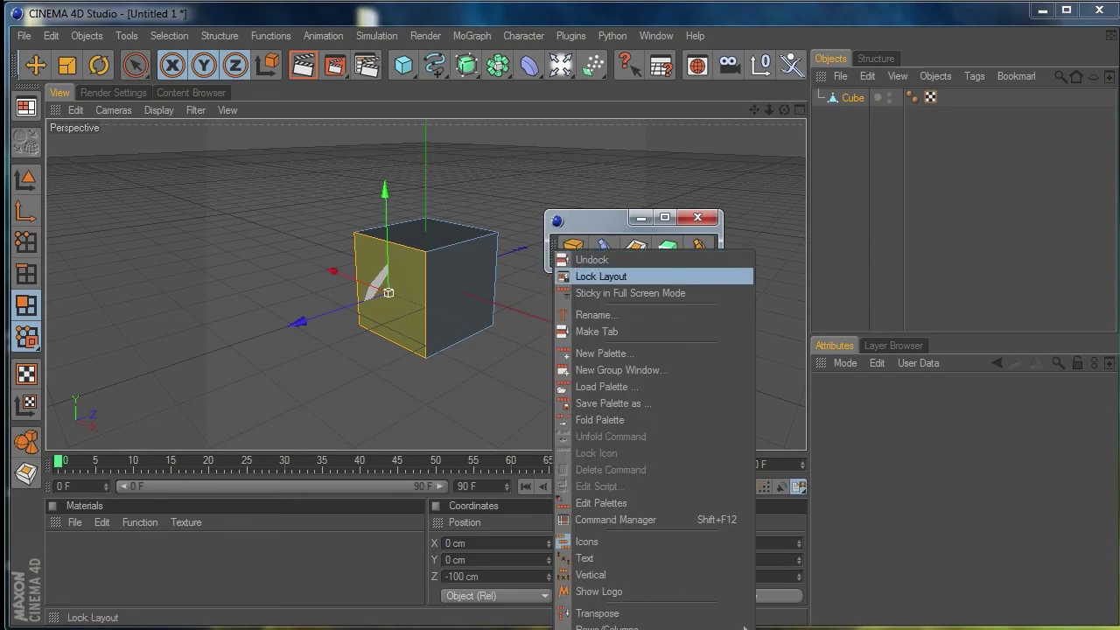
key("Escape")
left_click_drag(595, 219, 567, 83)
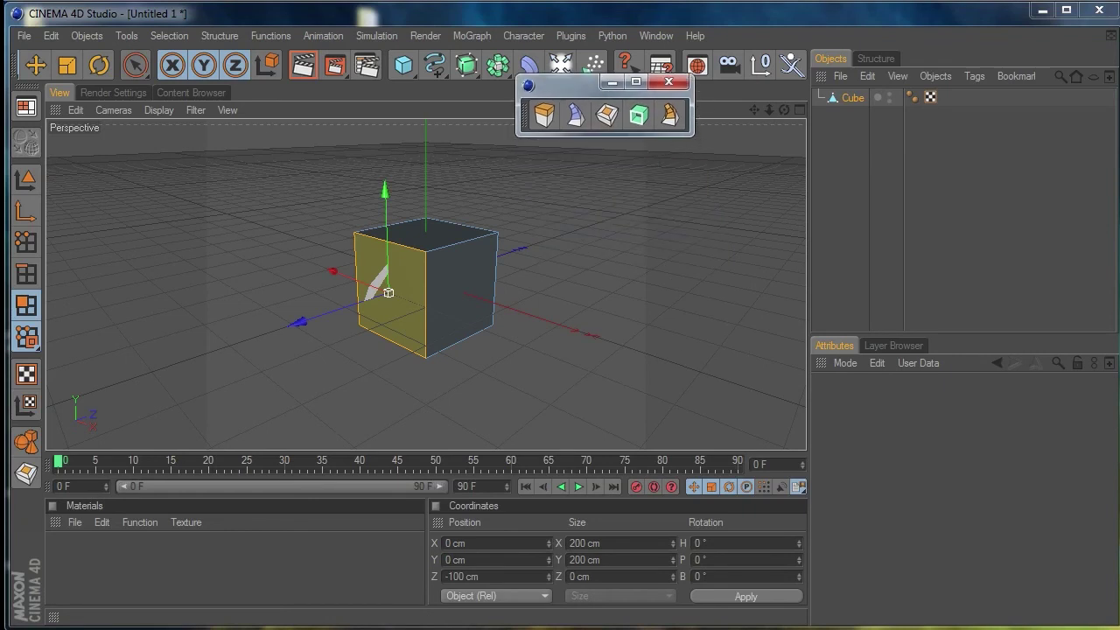
right_click(525, 113)
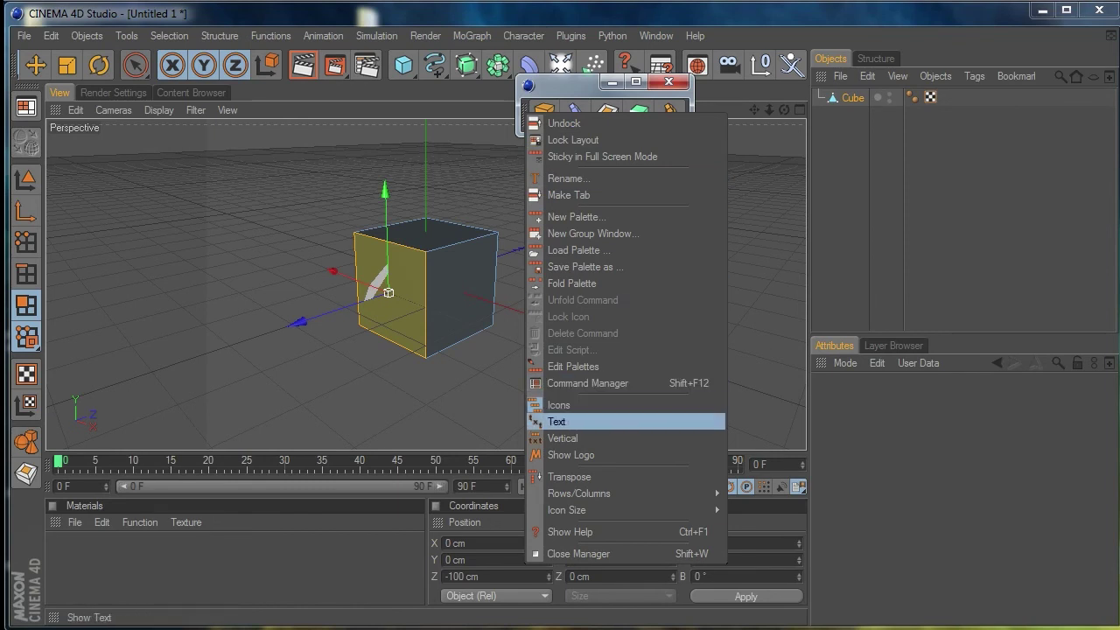
left_click(560, 422)
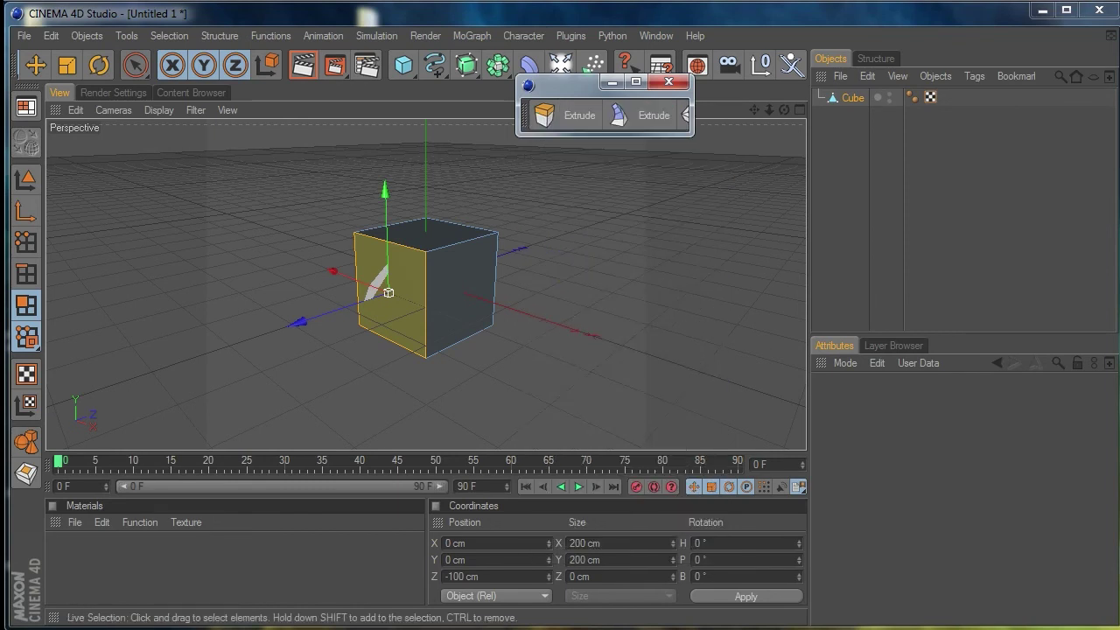
left_click_drag(692, 115, 994, 115)
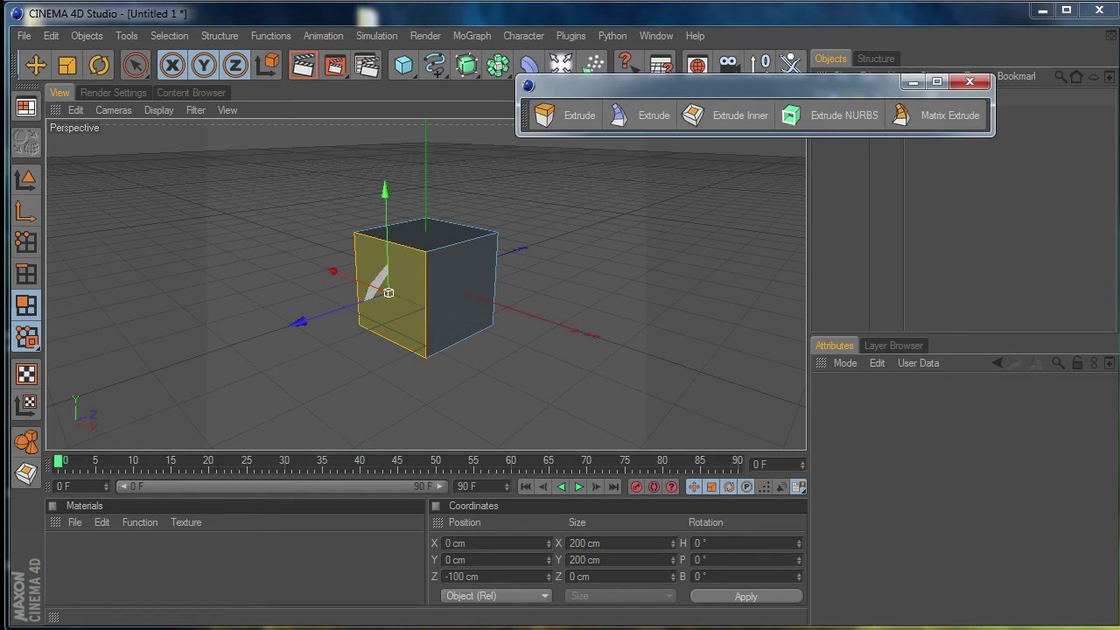
Arrange the extrude palette as a single column of labelled commands and dock it at the end of the main toolbar
right_click(530, 112)
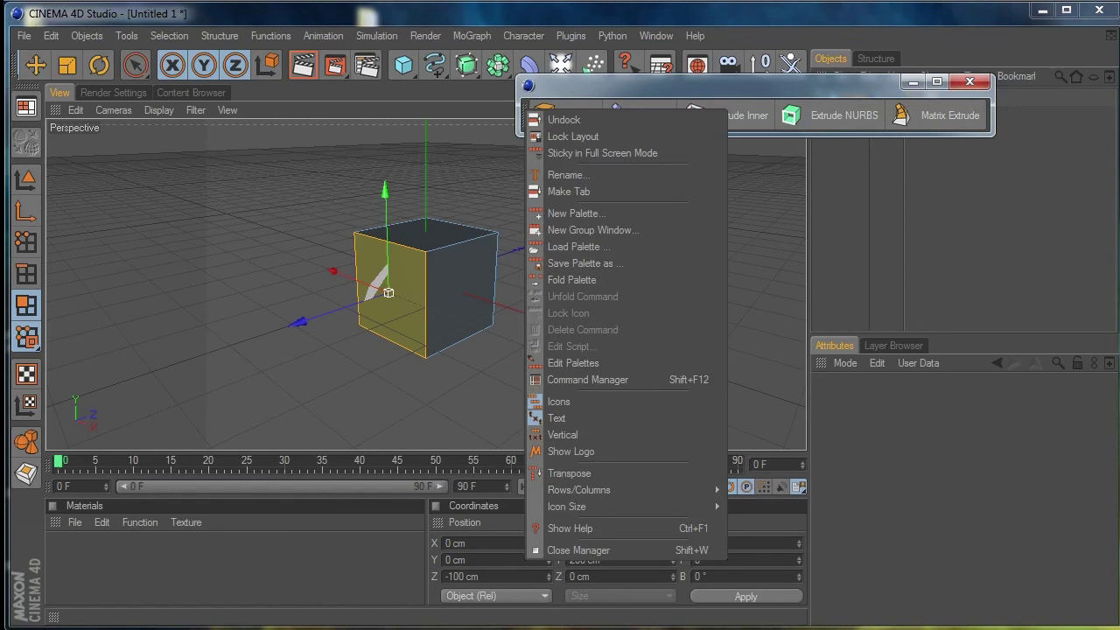
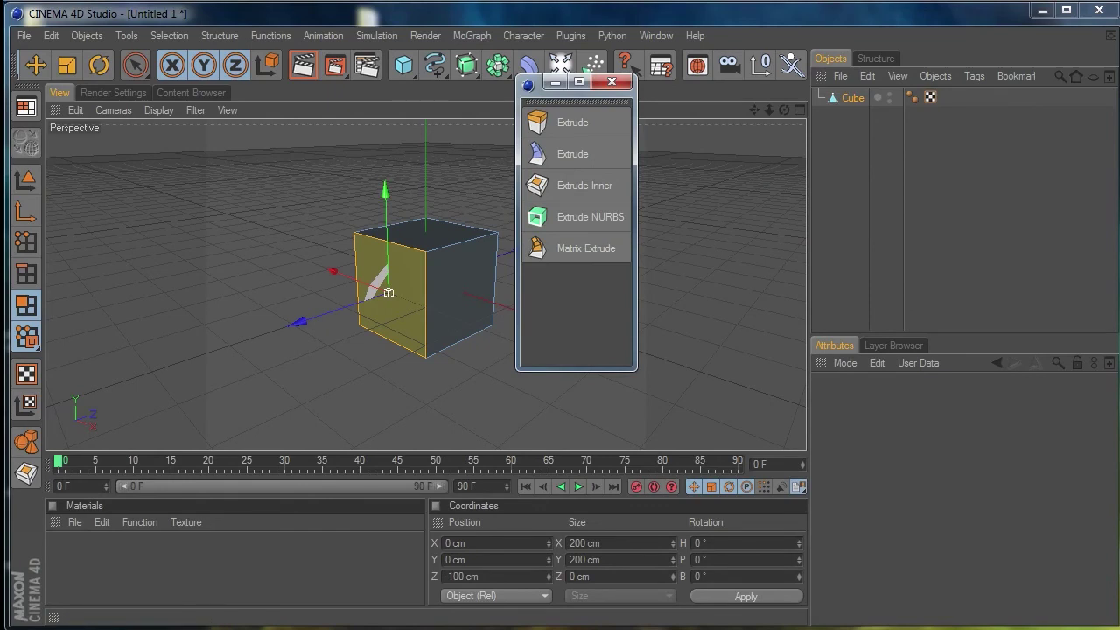
right_click(549, 103)
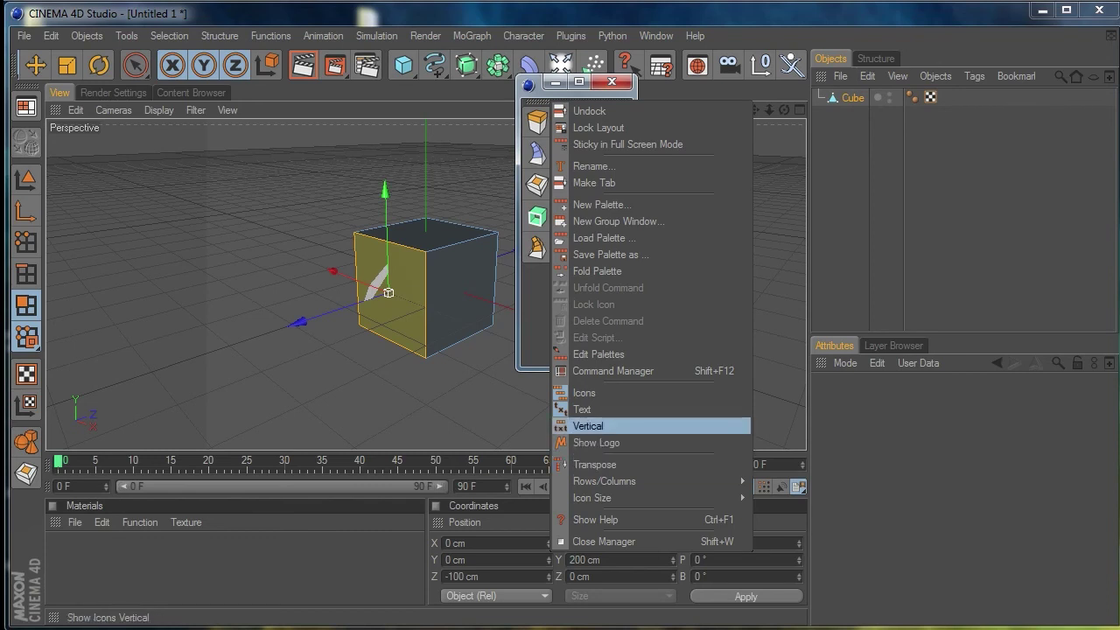
left_click(581, 409)
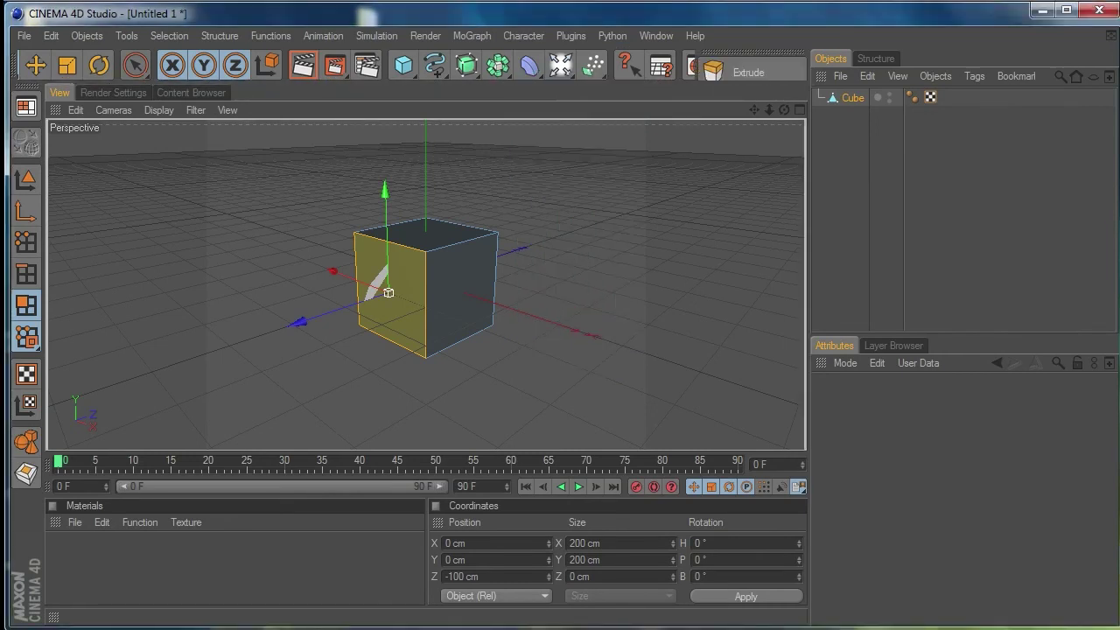
Add a MoGraph Extrude deformer from the docked extrude palette, then undock the palette from the main toolbar
scroll(367, 65, "down", 3)
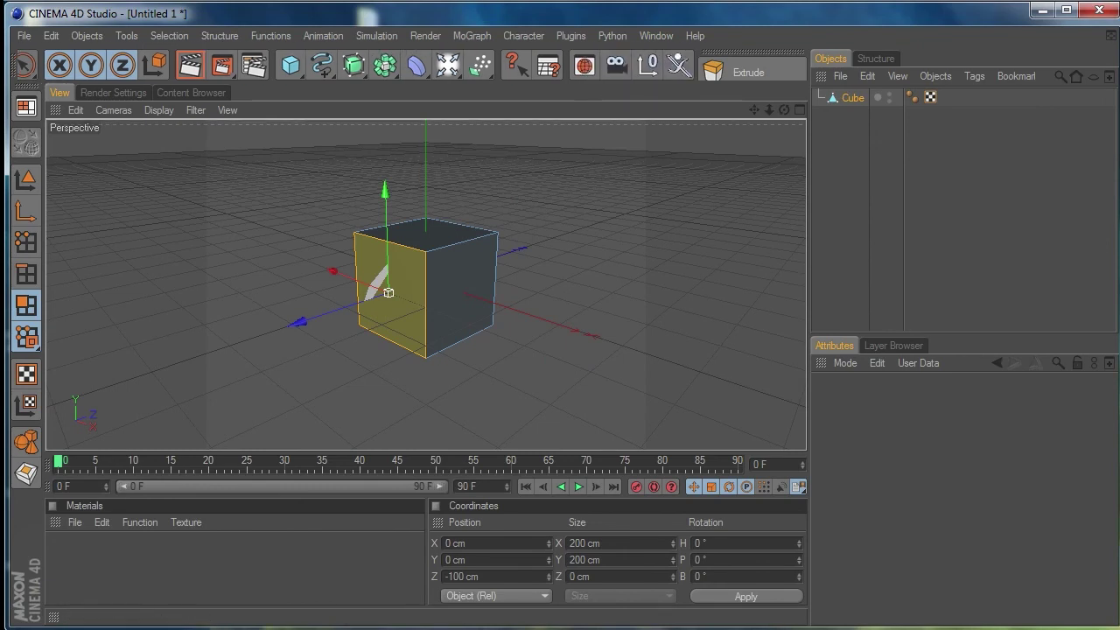
left_click(748, 73)
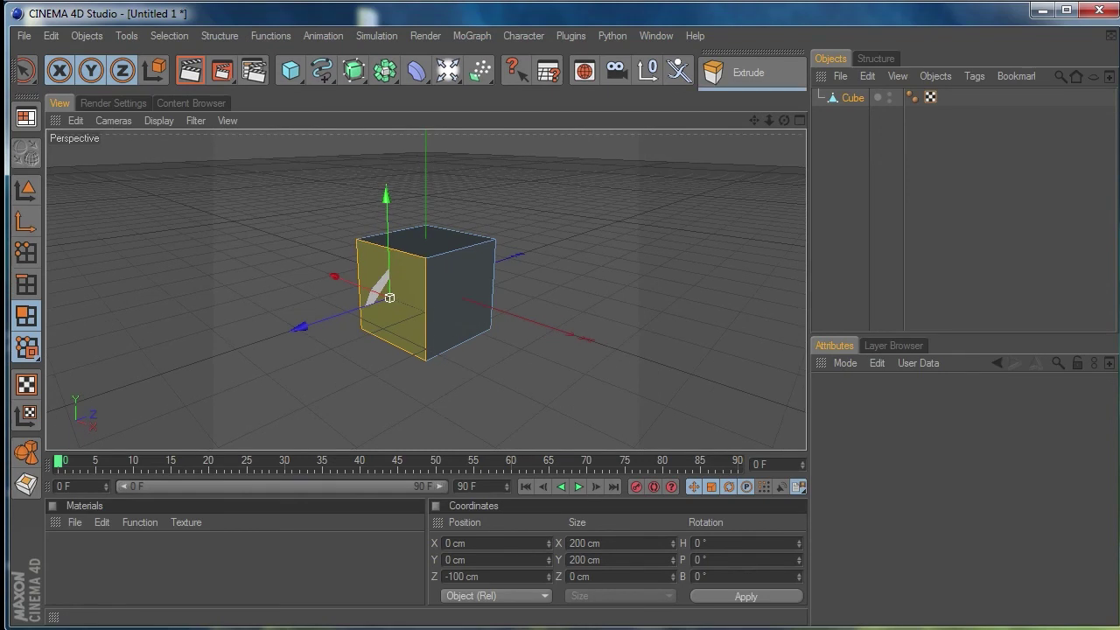
right_click(765, 53)
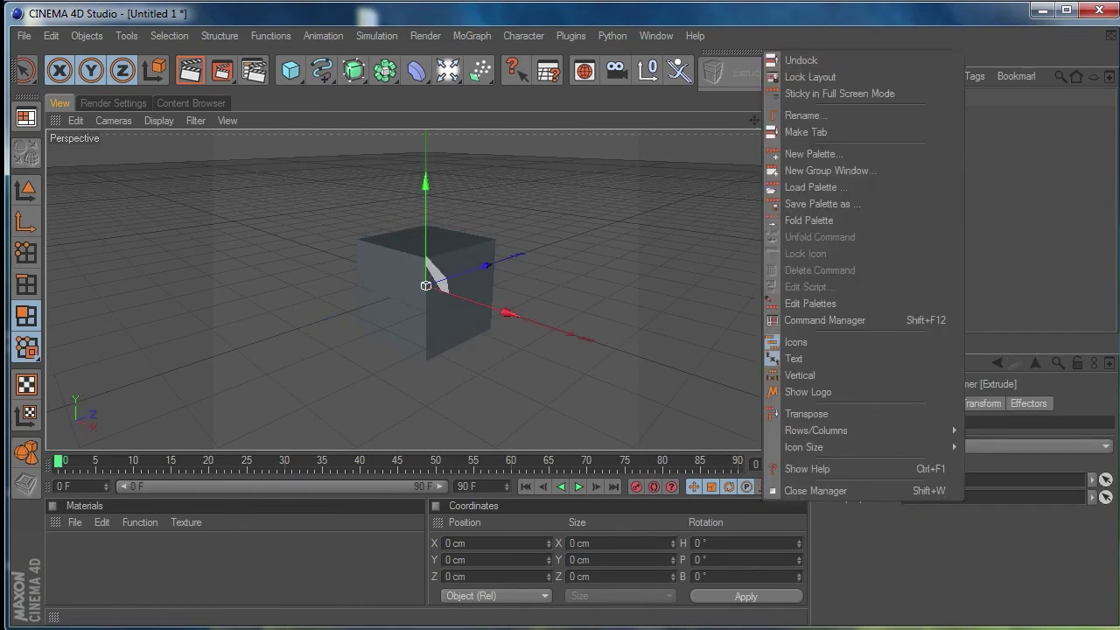
left_click(792, 58)
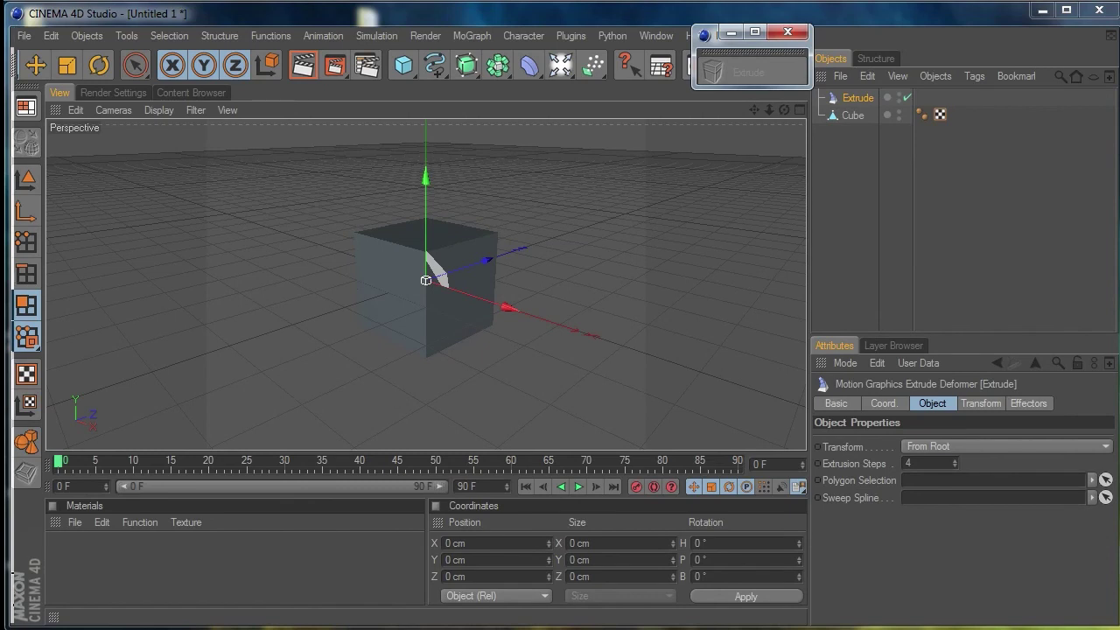
Dock the extrude palette at the start of the main toolbar, then undock it and remove it from the workspace
left_click_drag(14, 87, 26, 70)
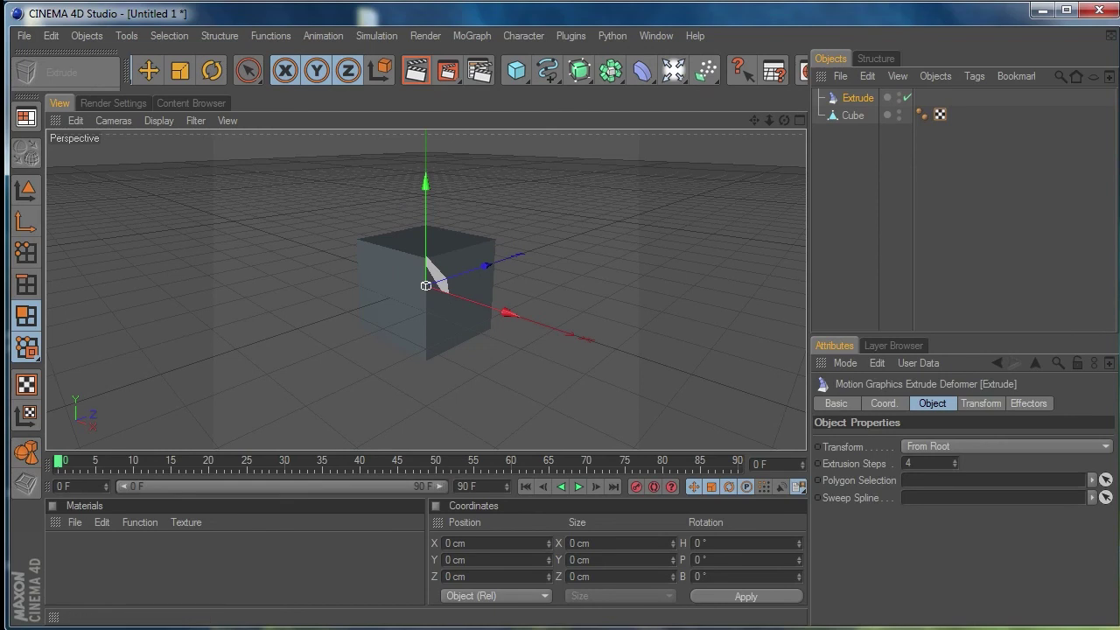
right_click(96, 55)
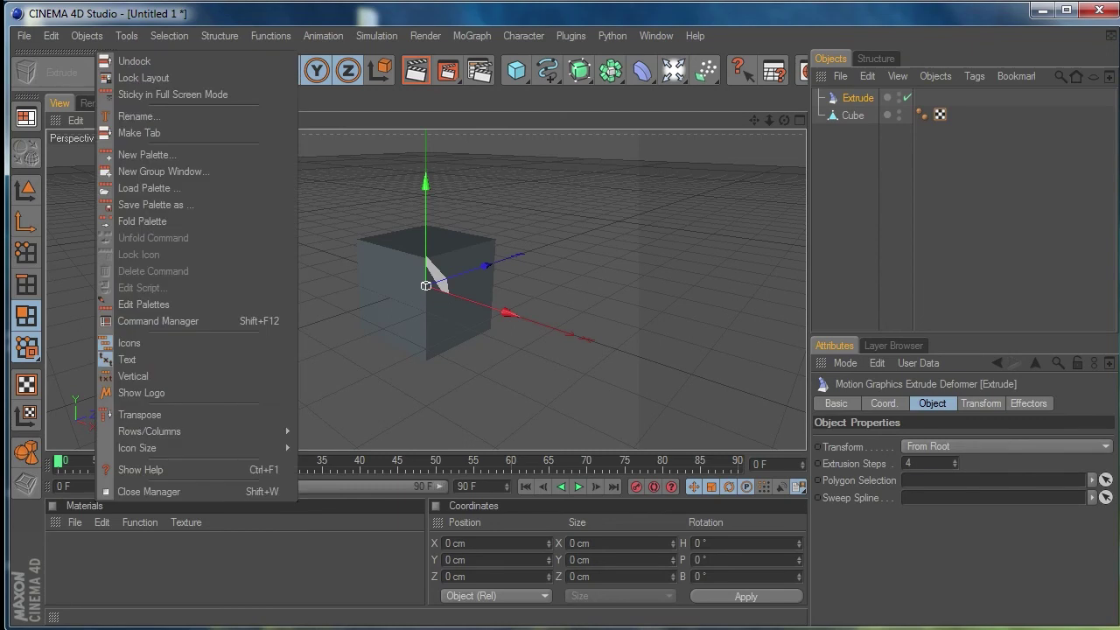
left_click(136, 61)
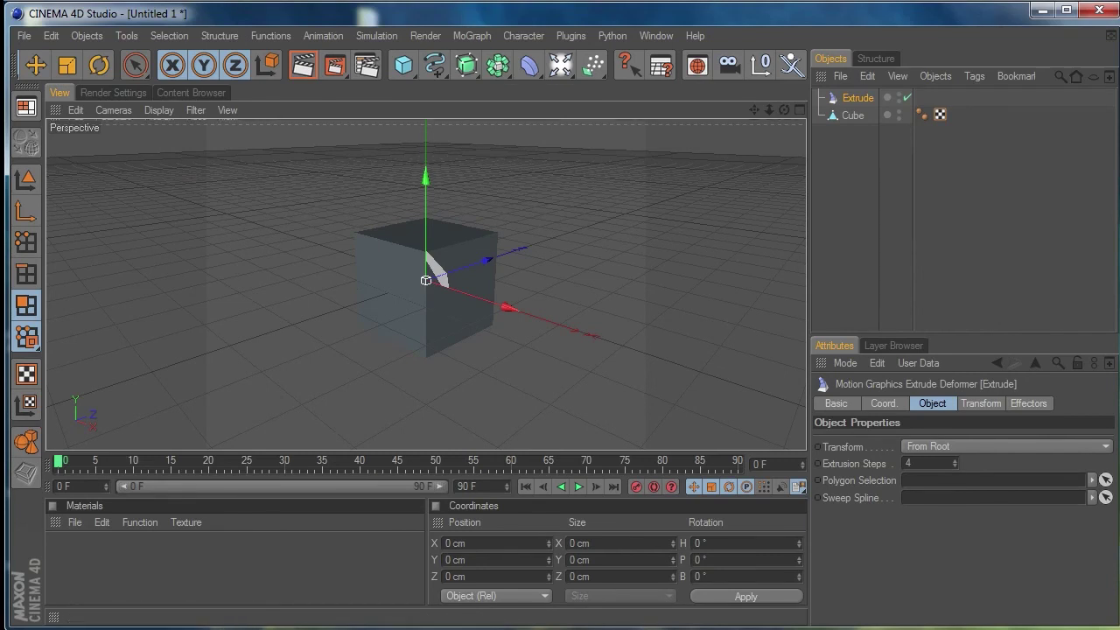
Fold away the timeline ruler and the playback controls below the viewport
middle_click(49, 464)
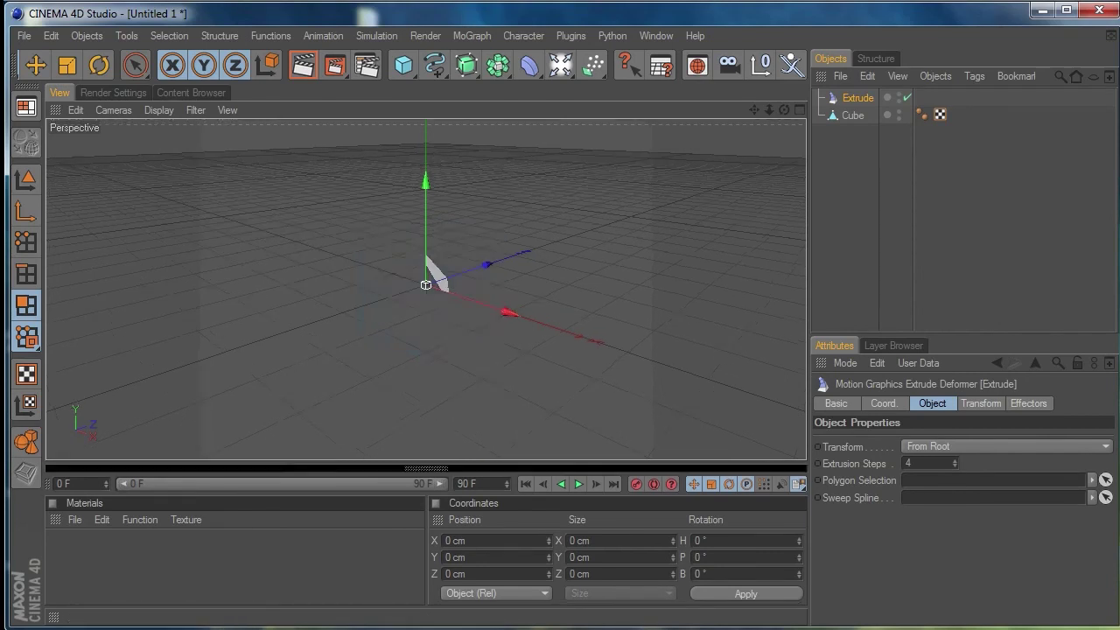
middle_click(51, 486)
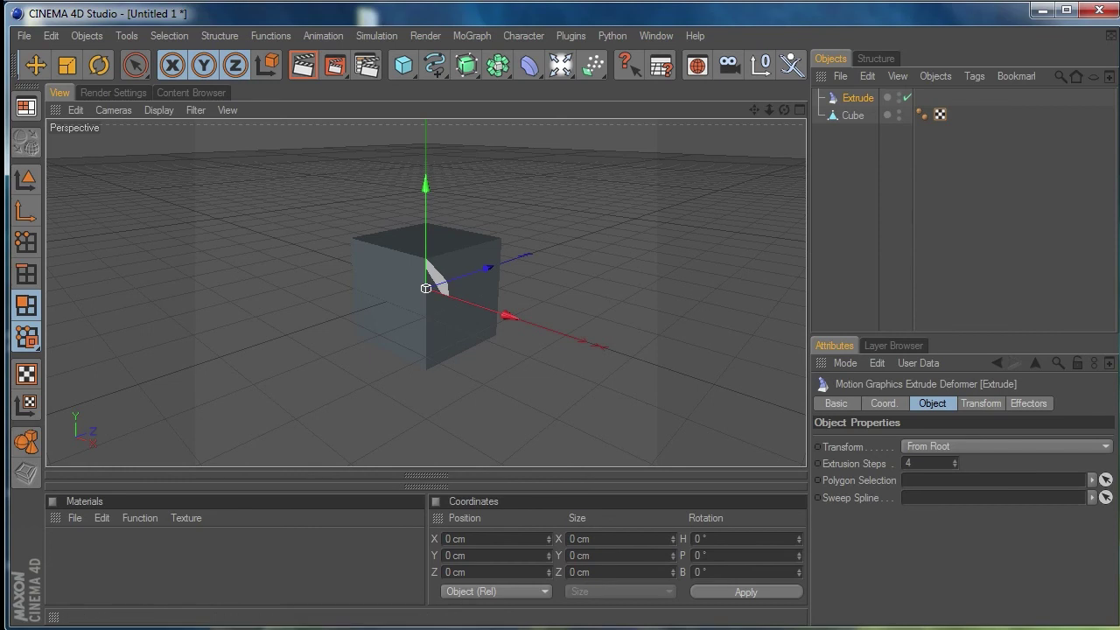
Tear off the MoGraph menu as a floating palette and dock it between the viewport and the Objects manager
left_click(471, 35)
left_click(503, 48)
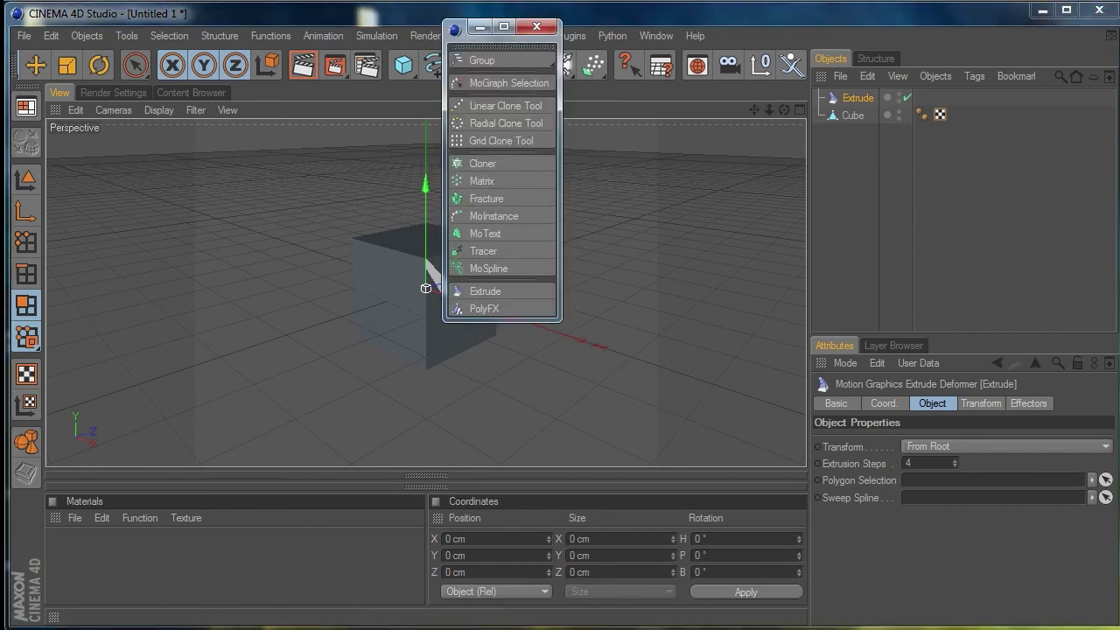
left_click(455, 28)
left_click(454, 29)
left_click_drag(501, 45, 791, 202)
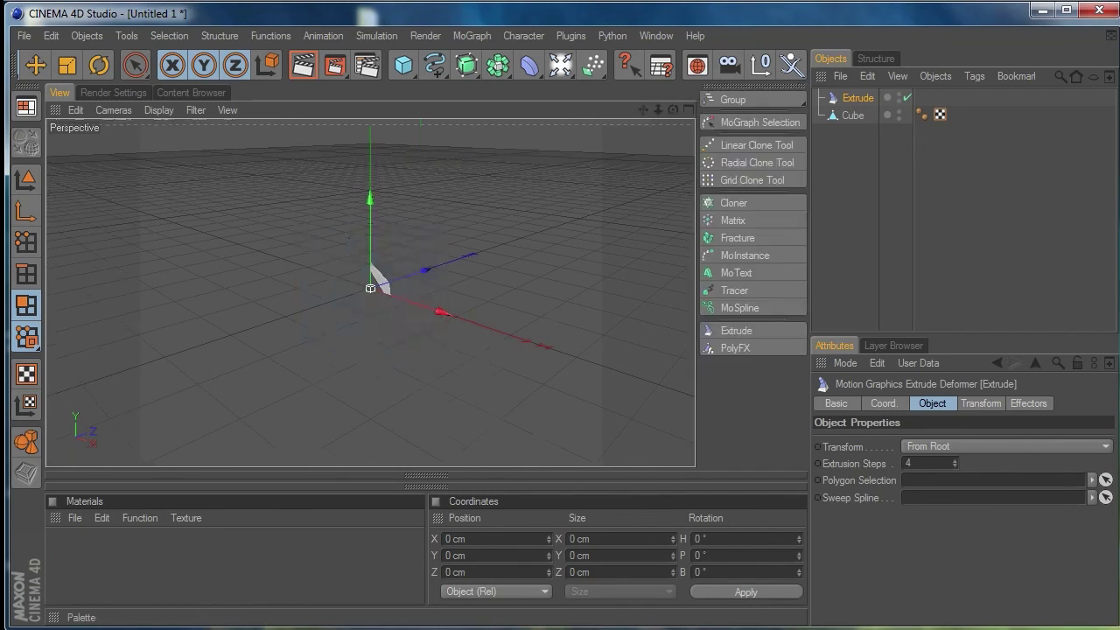
Set the docked MoGraph palette to the Vertical display with labels beneath the icons and look through its commands
right_click(757, 92)
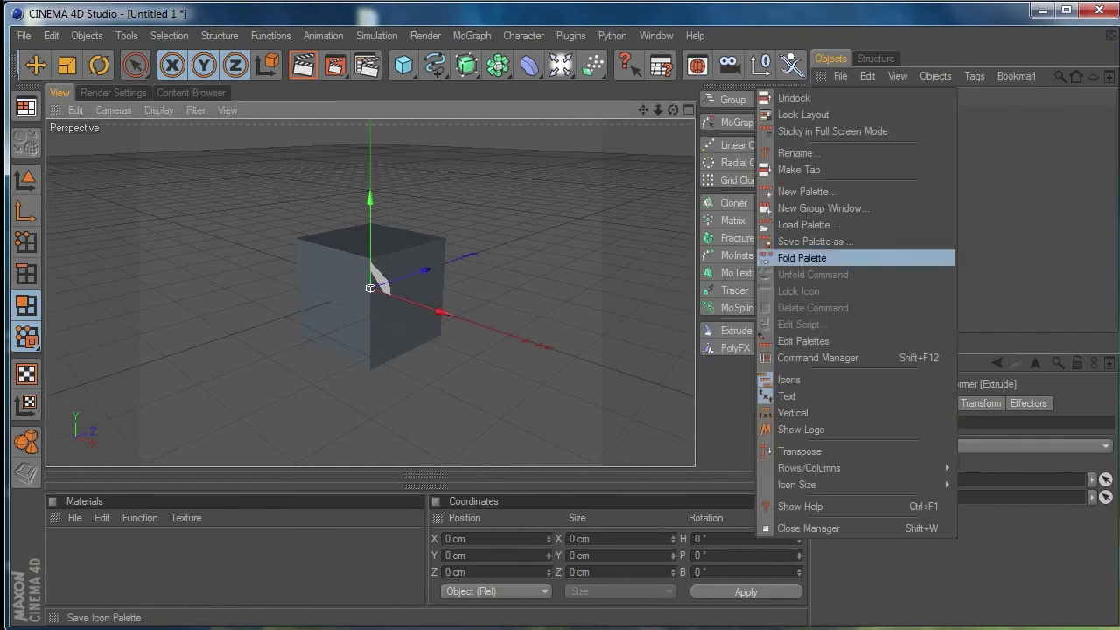
left_click(793, 412)
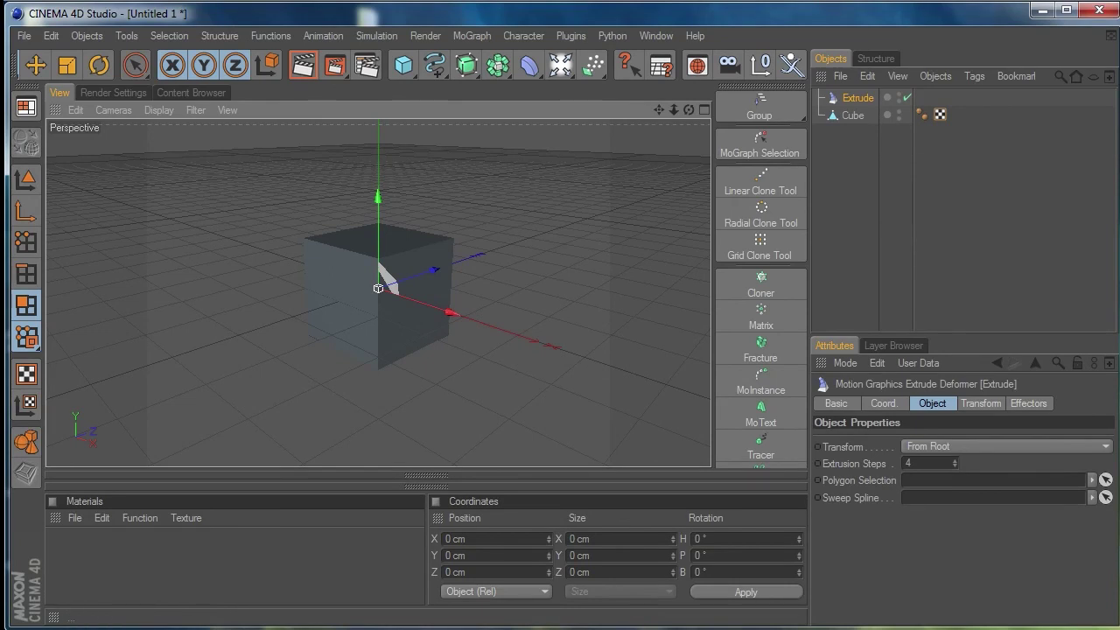
scroll(761, 278, "down", 3)
scroll(760, 278, "up", 3)
scroll(760, 280, "down", 2)
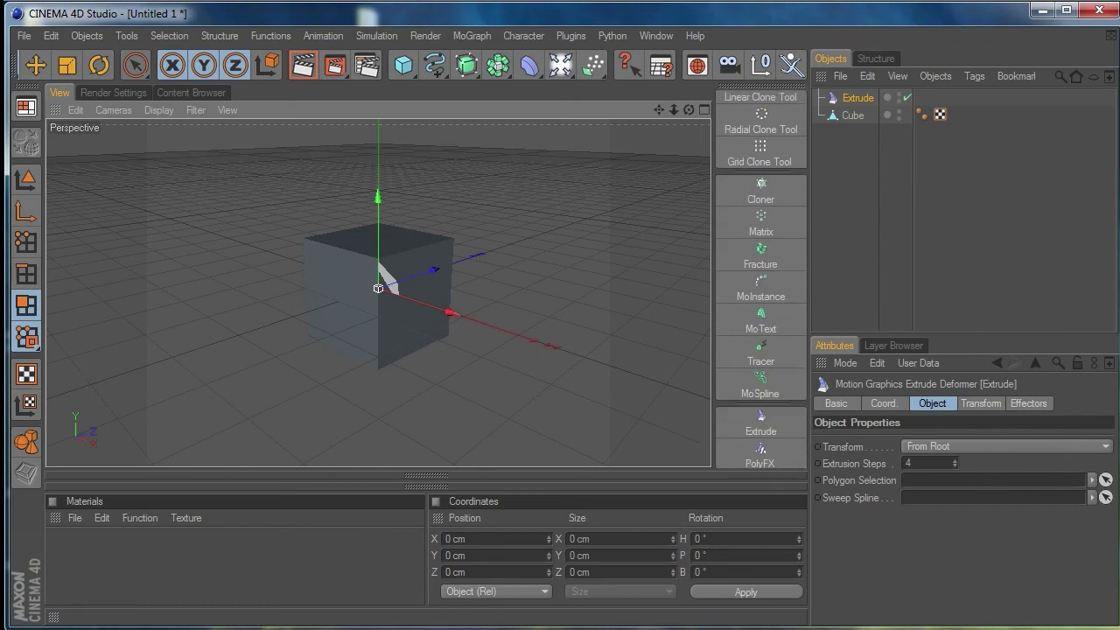
Fold away the MoGraph palette beside the viewport and open the Render Settings
middle_click(774, 86)
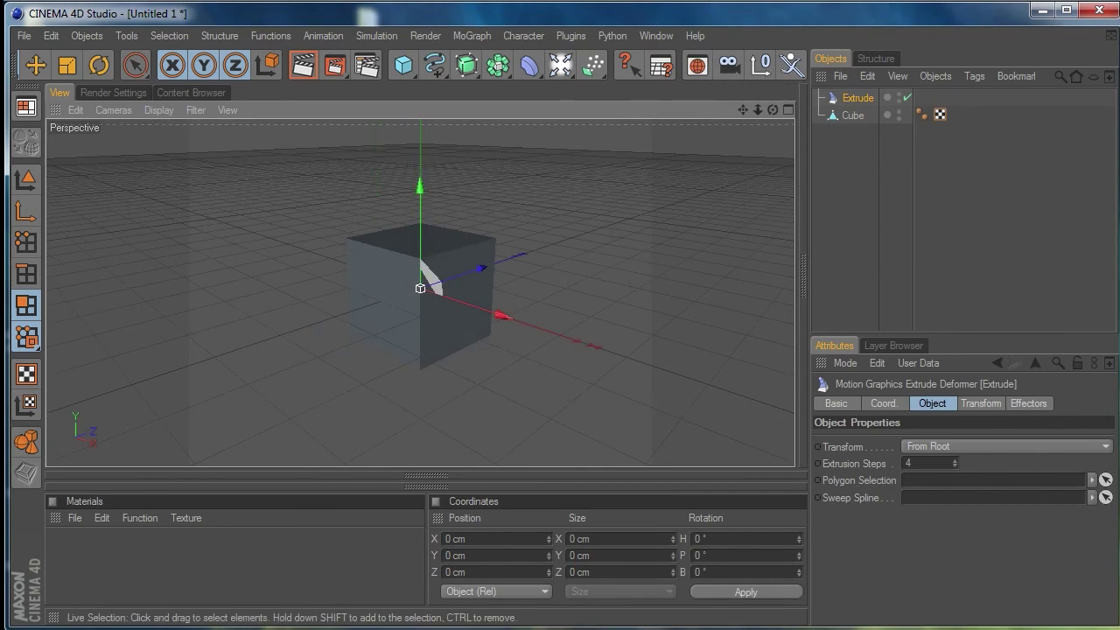
key("ctrl+b")
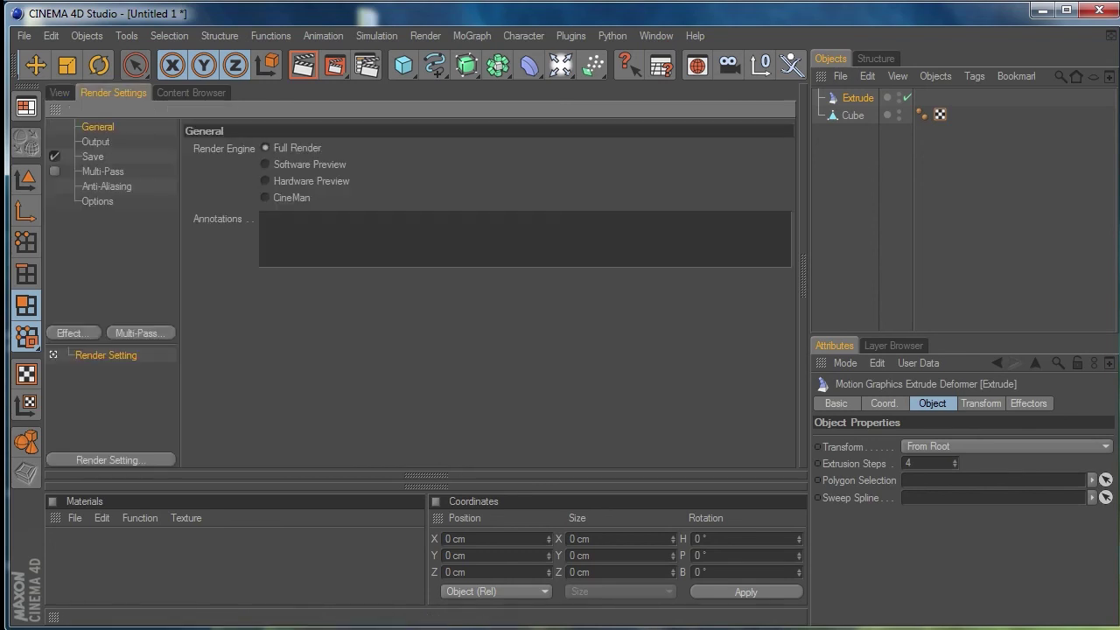
Show the docked Content Browser, return to the viewport, and open and close the Content Browser as a floating window
key("shift+F8")
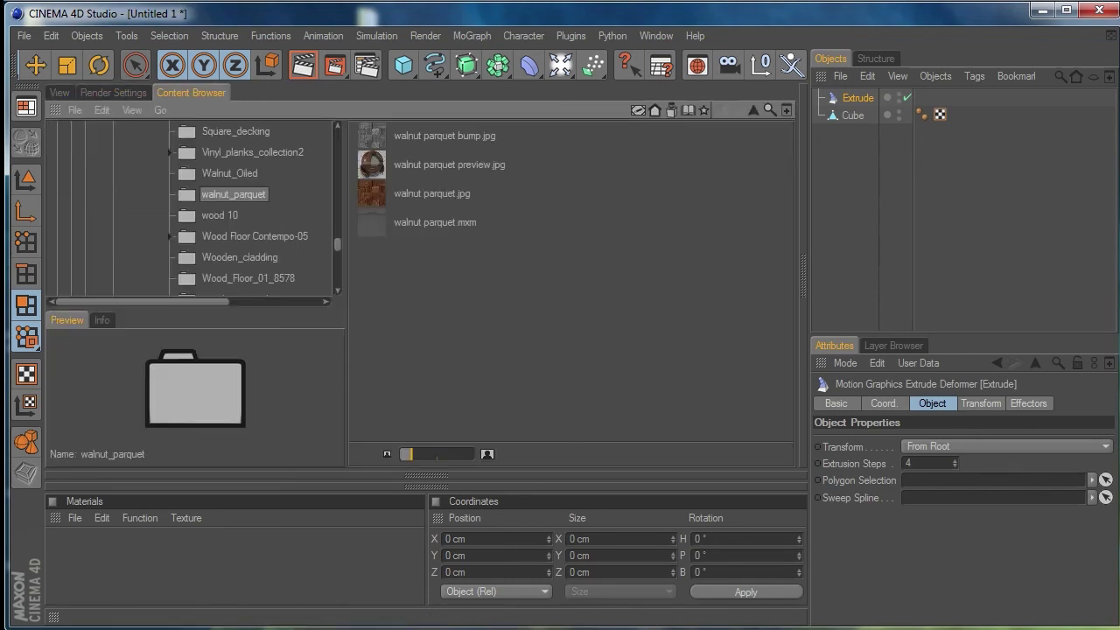
key("F1")
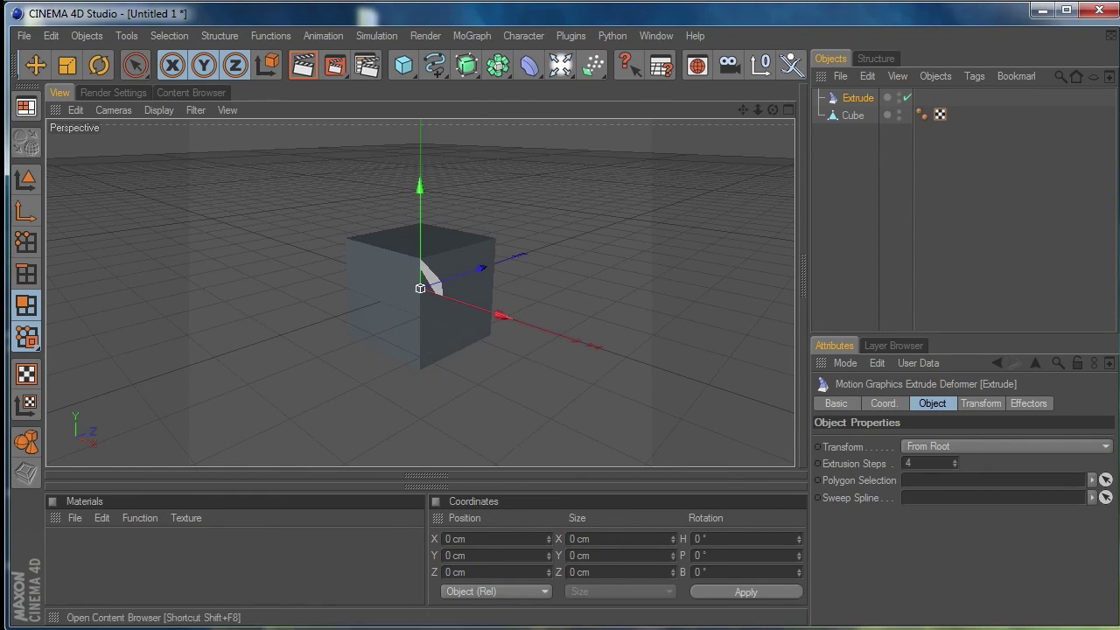
key("shift+F8")
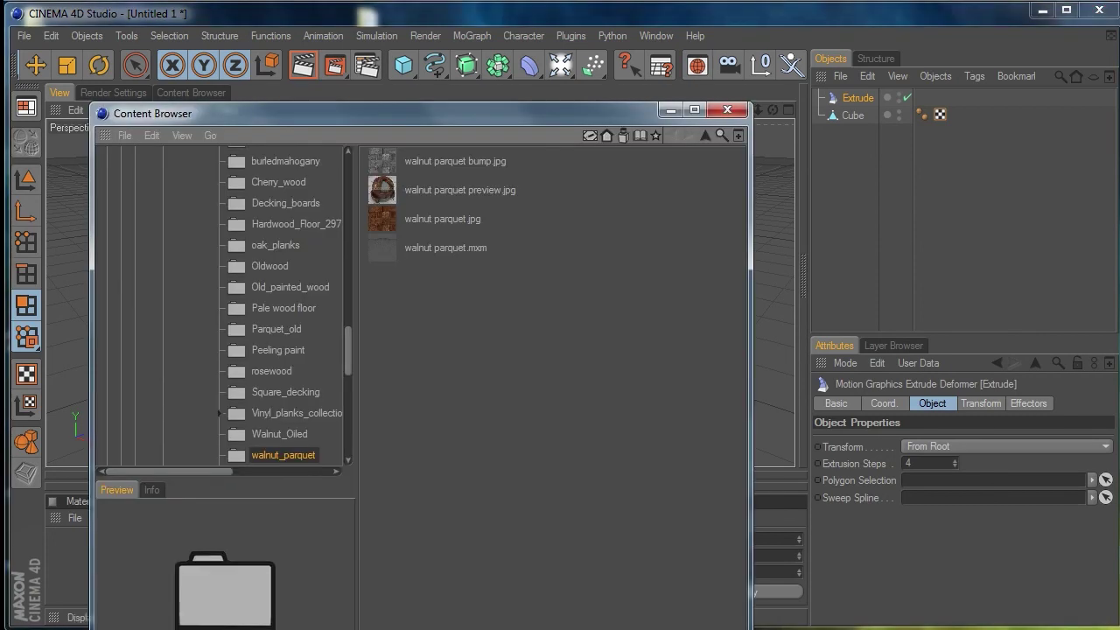
left_click(727, 109)
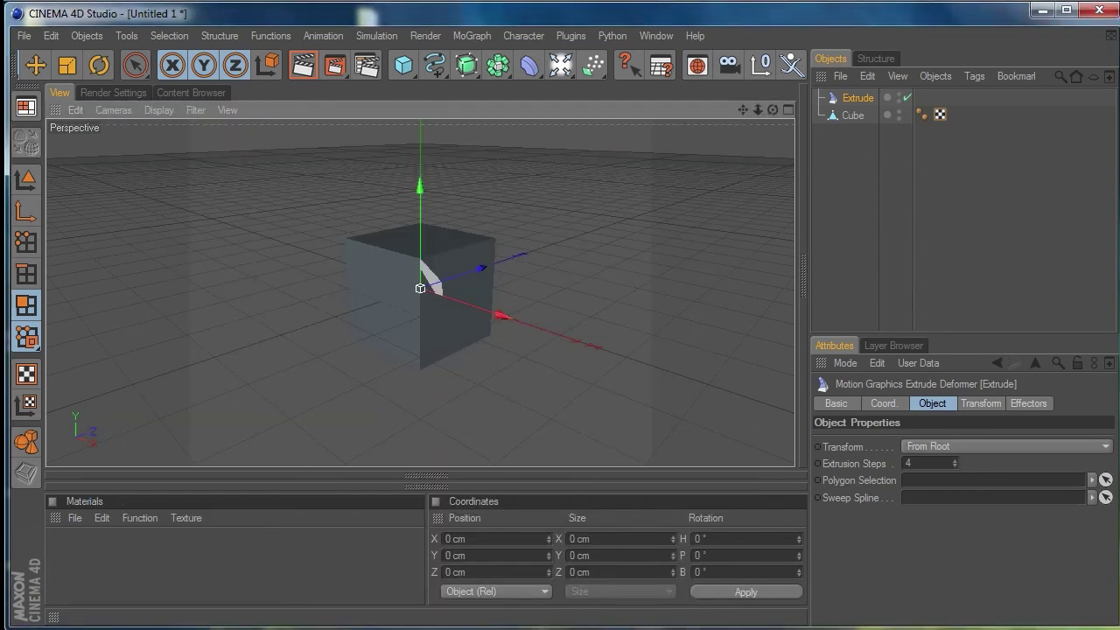
Look through the docked Content Browser and Render Settings and return to the perspective view
left_click(191, 92)
left_click(113, 92)
left_click(59, 92)
left_click(113, 91)
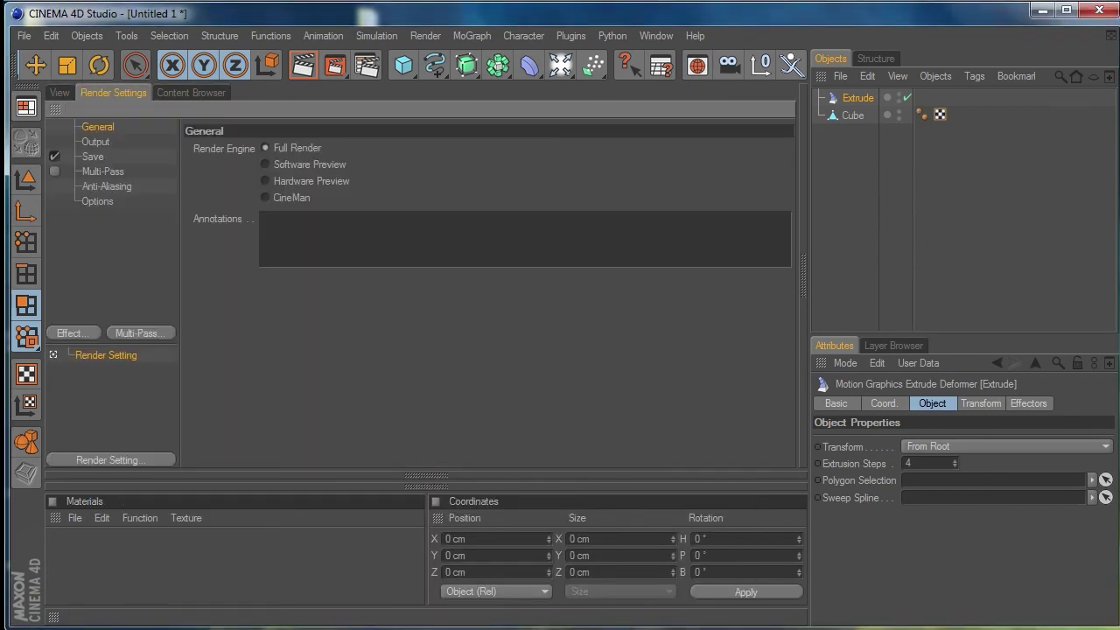
left_click(190, 92)
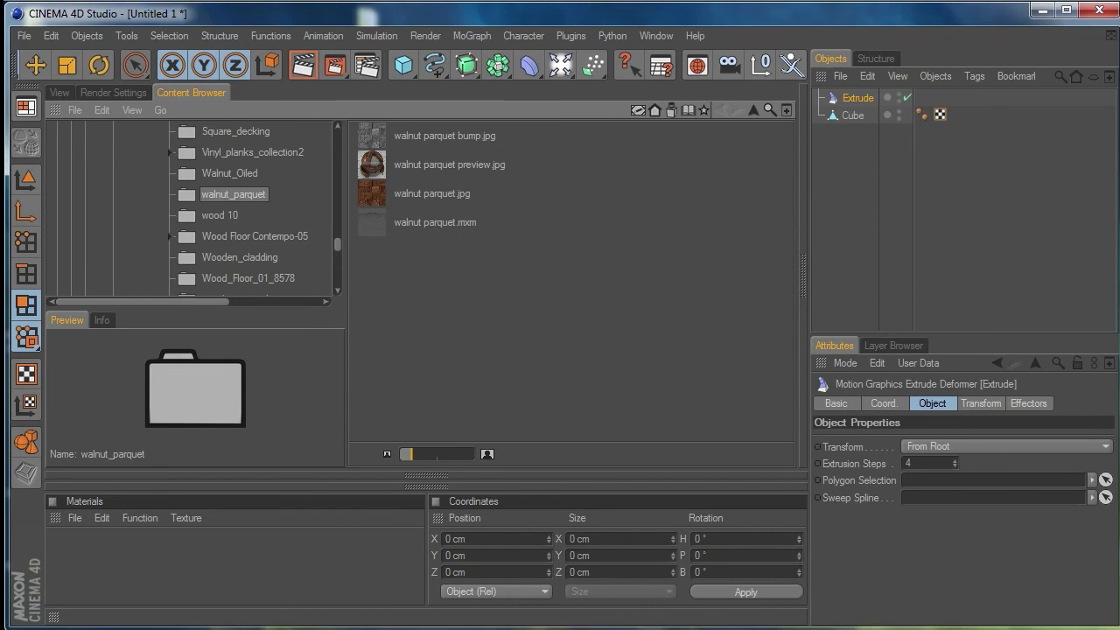
left_click(59, 92)
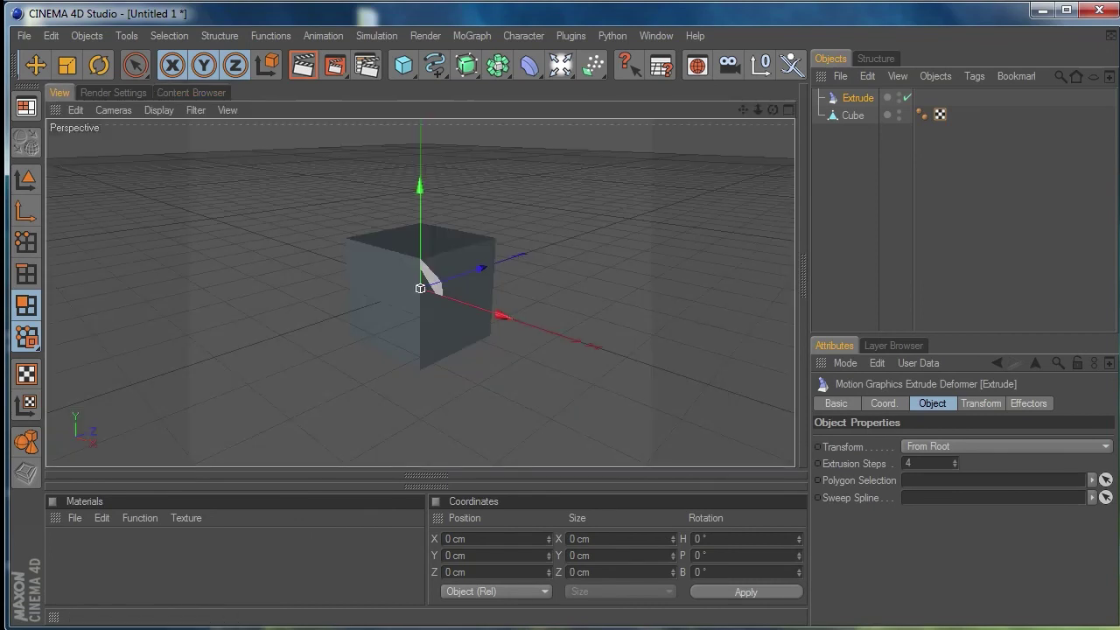
Save the current workspace as the startup layout
left_click(655, 36)
mouse_move(672, 61)
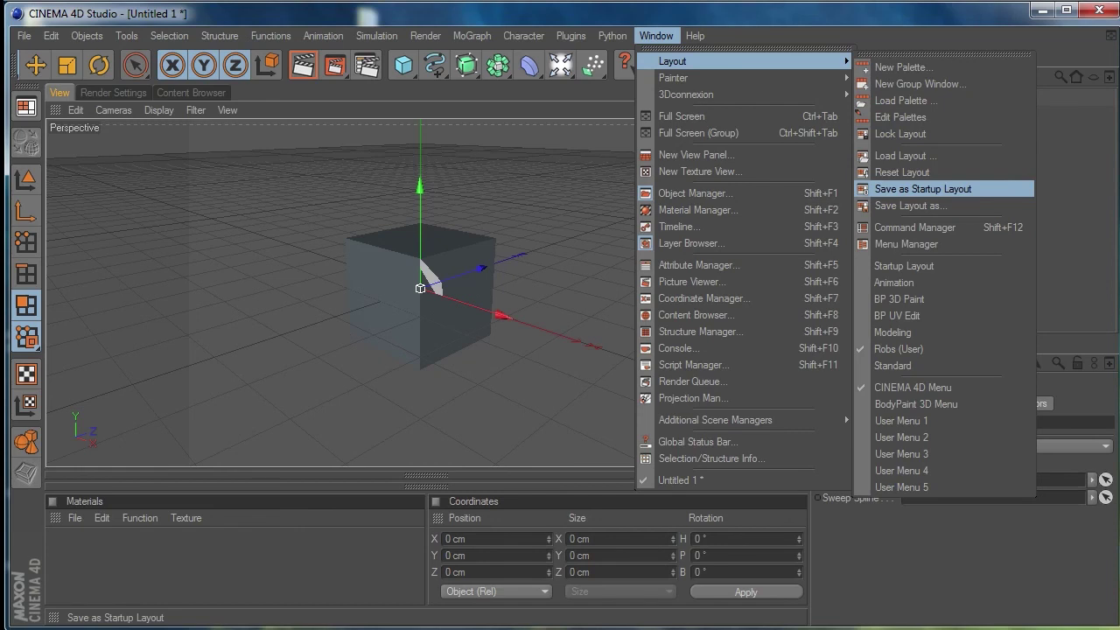
left_click(923, 189)
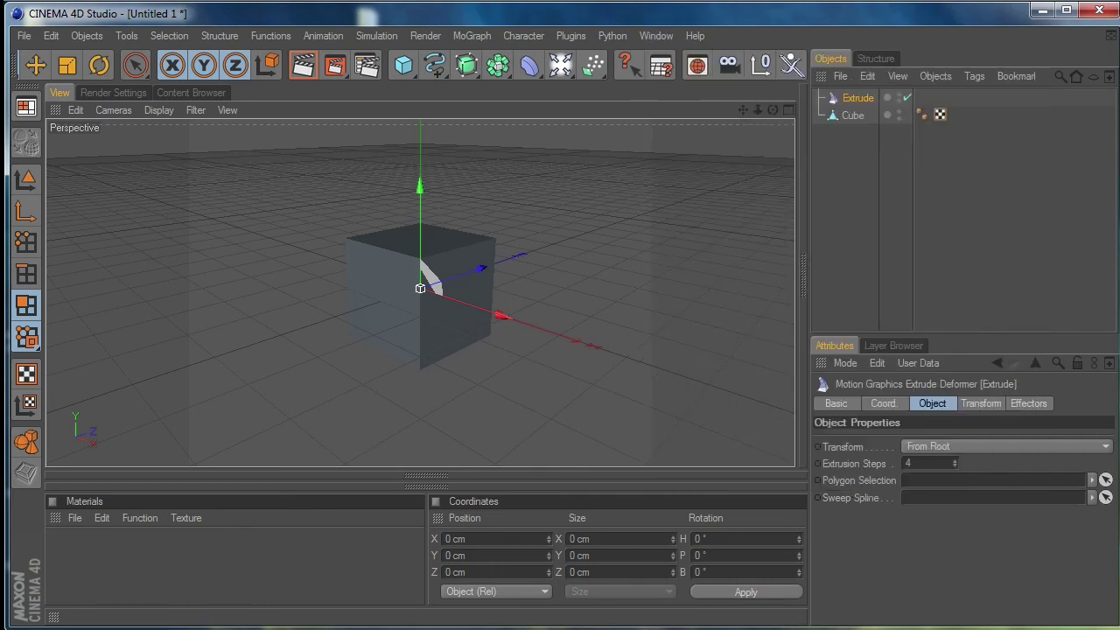
Save the current workspace as a layout named staging_1 and check the list of available layouts
left_click(657, 36)
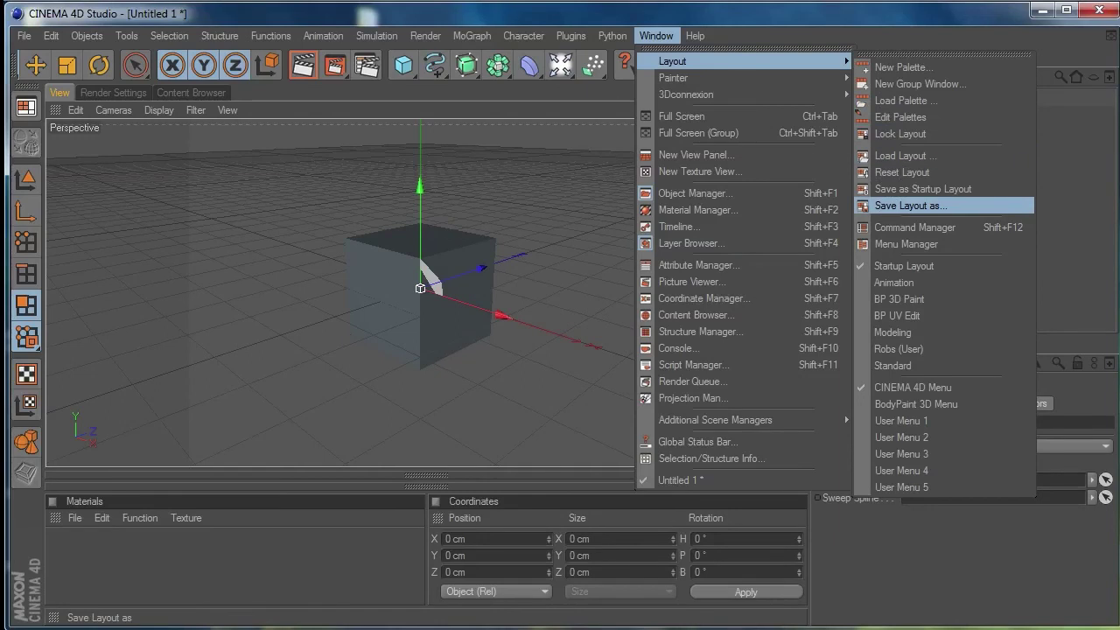
left_click(910, 206)
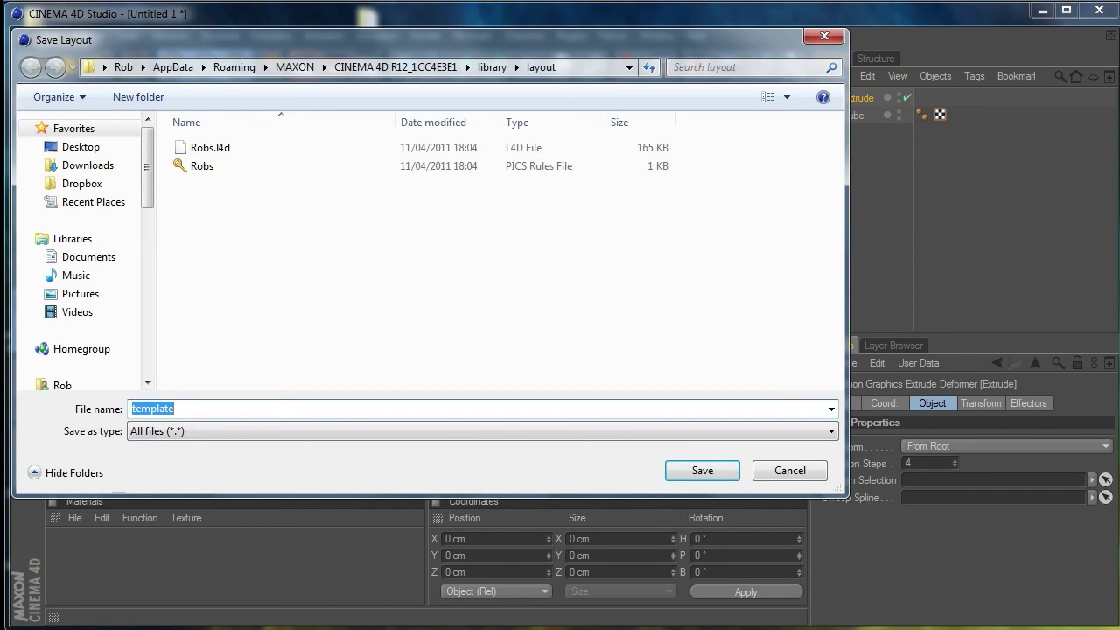
left_click_drag(350, 40, 602, 94)
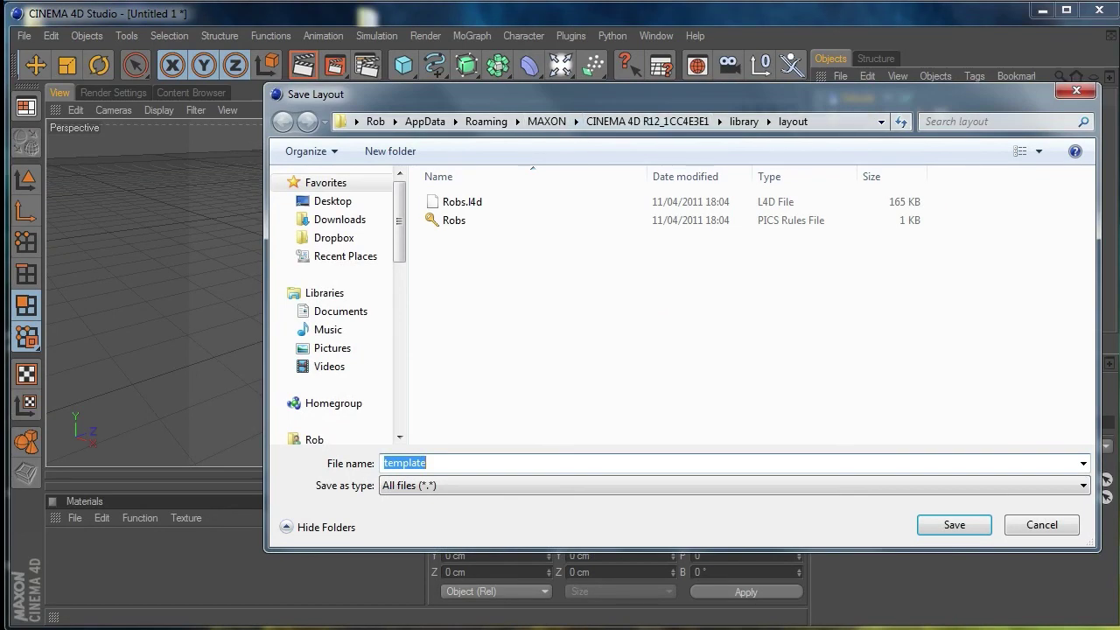
type("staging_1")
key("Return")
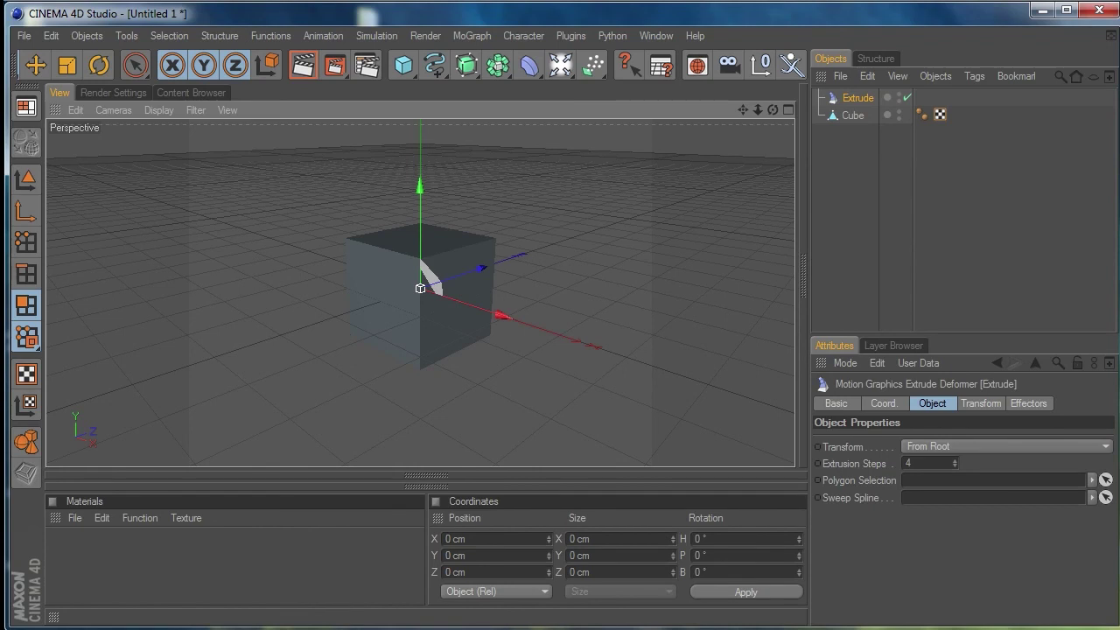
left_click(655, 35)
mouse_move(673, 62)
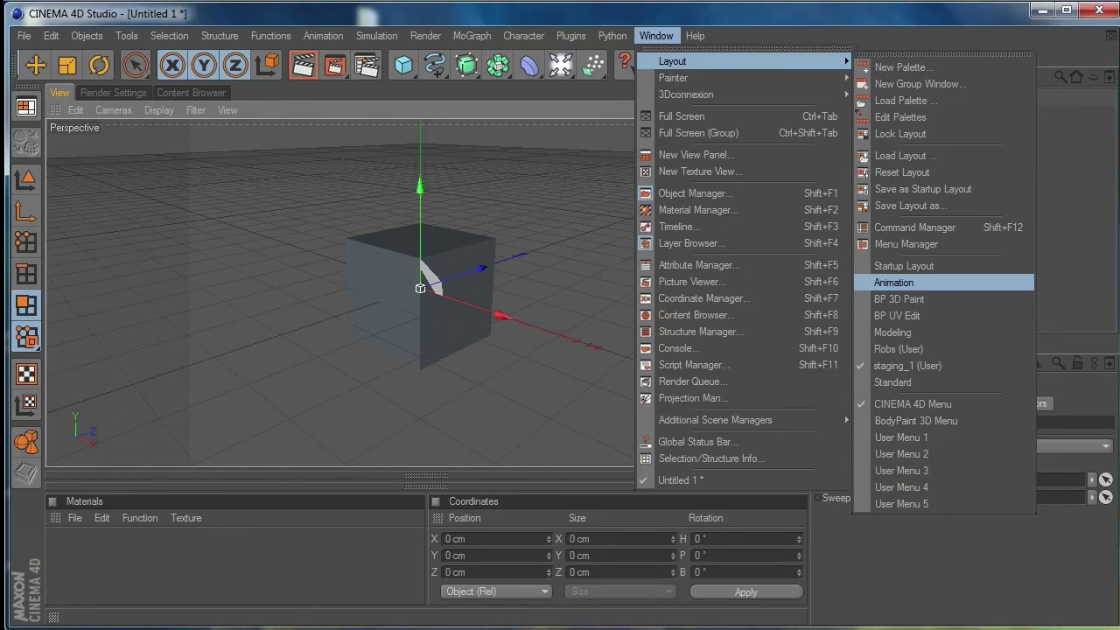
key("Escape")
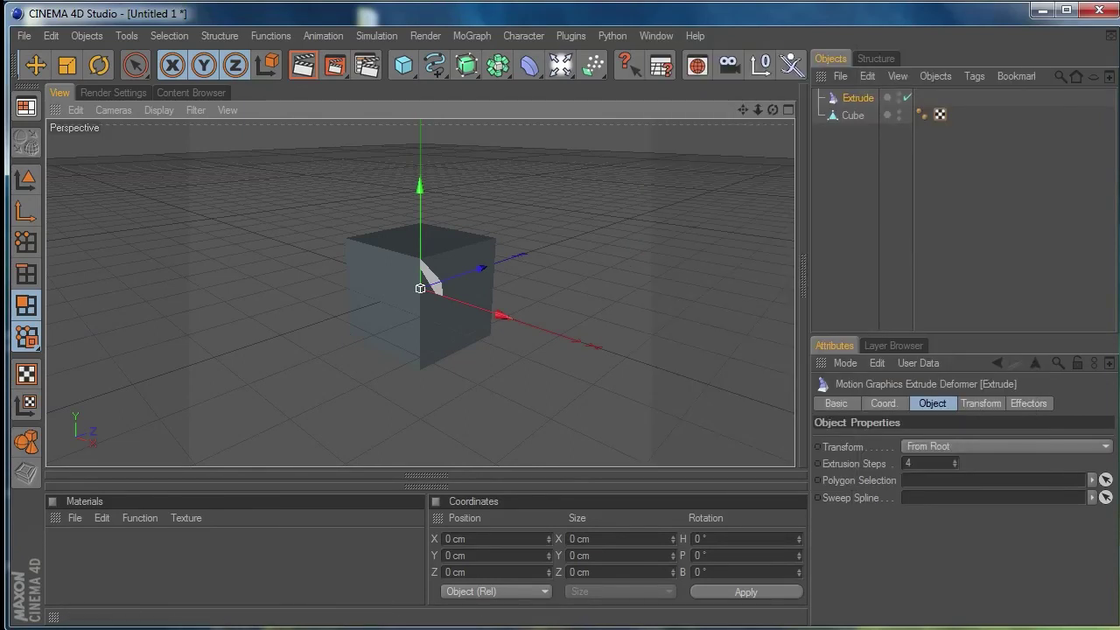
Switch to the Modeling layout, enlarge the program window and widen the viewport against the Objects manager
left_click(26, 105)
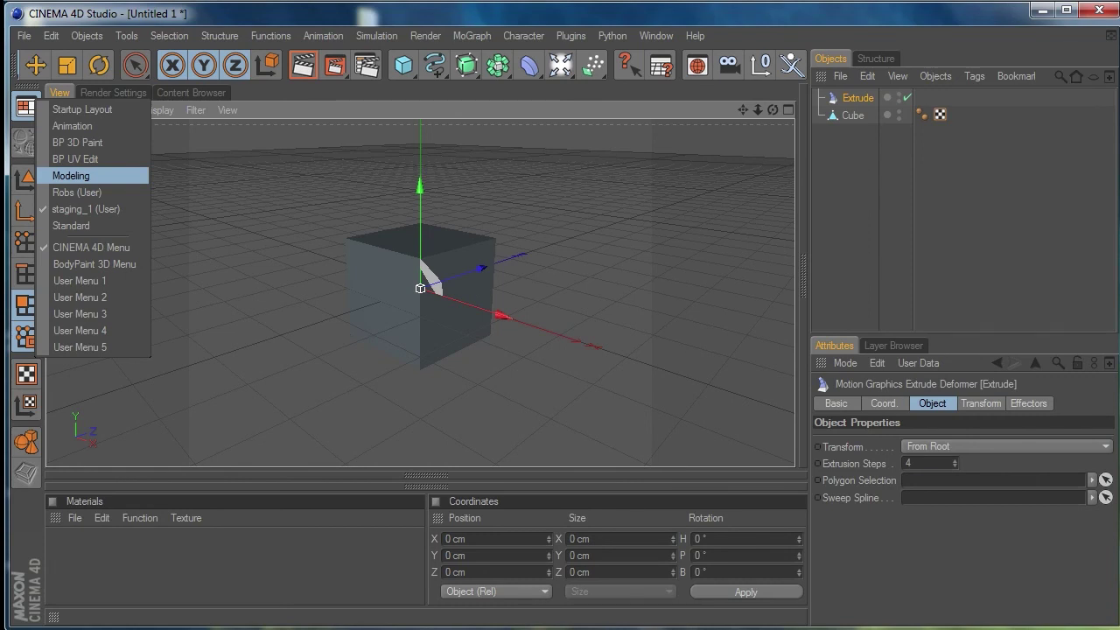
left_click(71, 175)
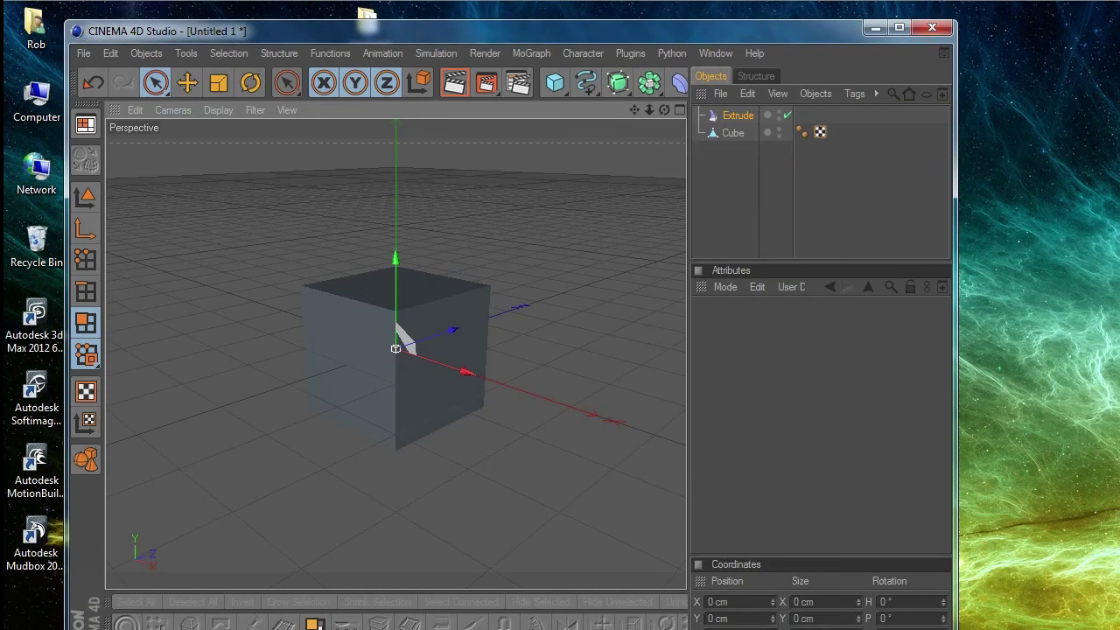
left_click_drag(525, 31, 469, 16)
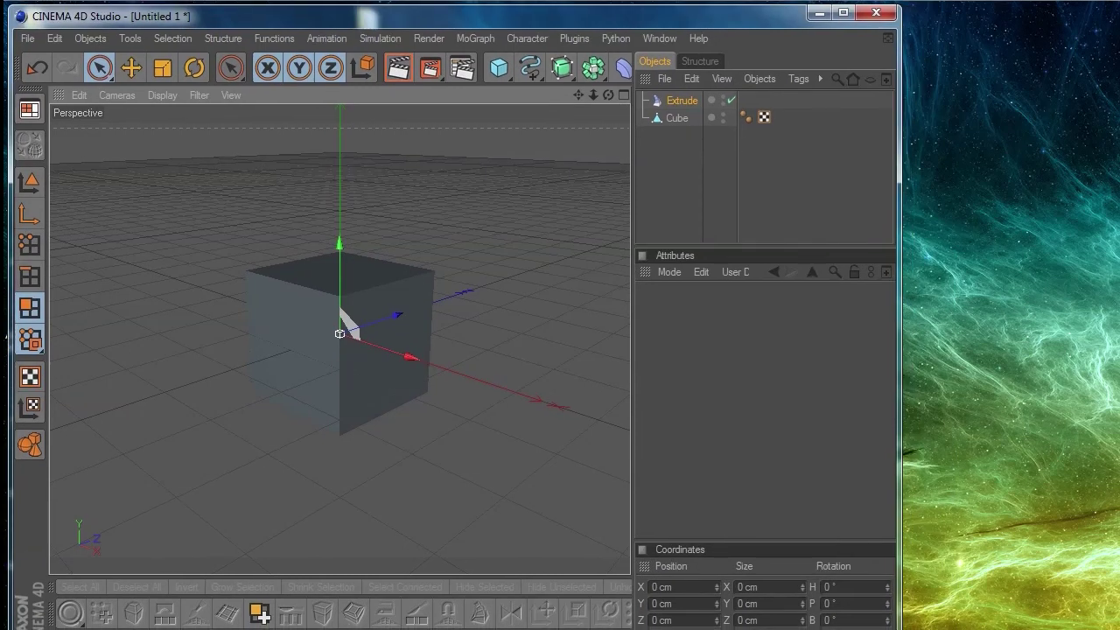
left_click_drag(900, 628, 1119, 627)
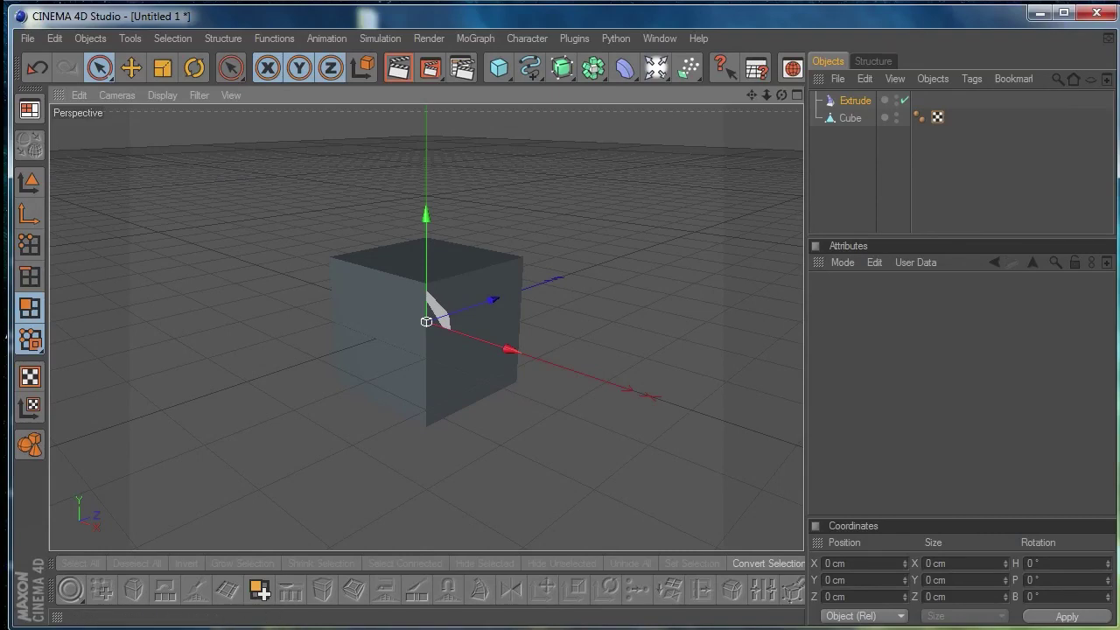
mouse_move(852, 315)
left_mouse_down()
mouse_move(817, 315)
mouse_move(852, 315)
left_mouse_up()
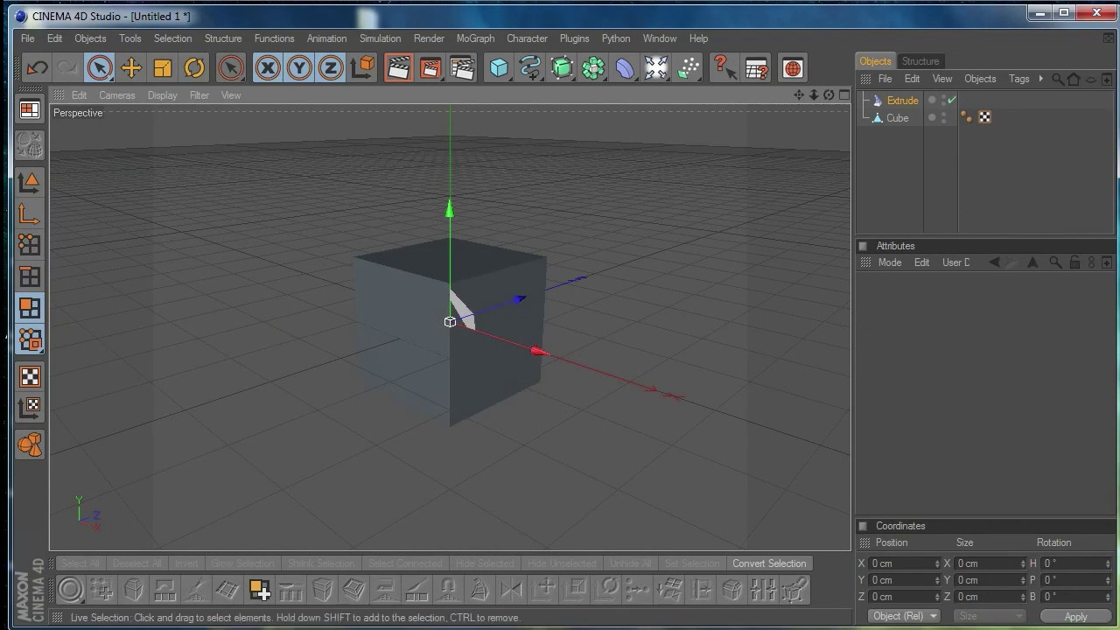
Switch to the Animation layout and fit the program window on the screen so the whole Timeline shows
left_click(29, 110)
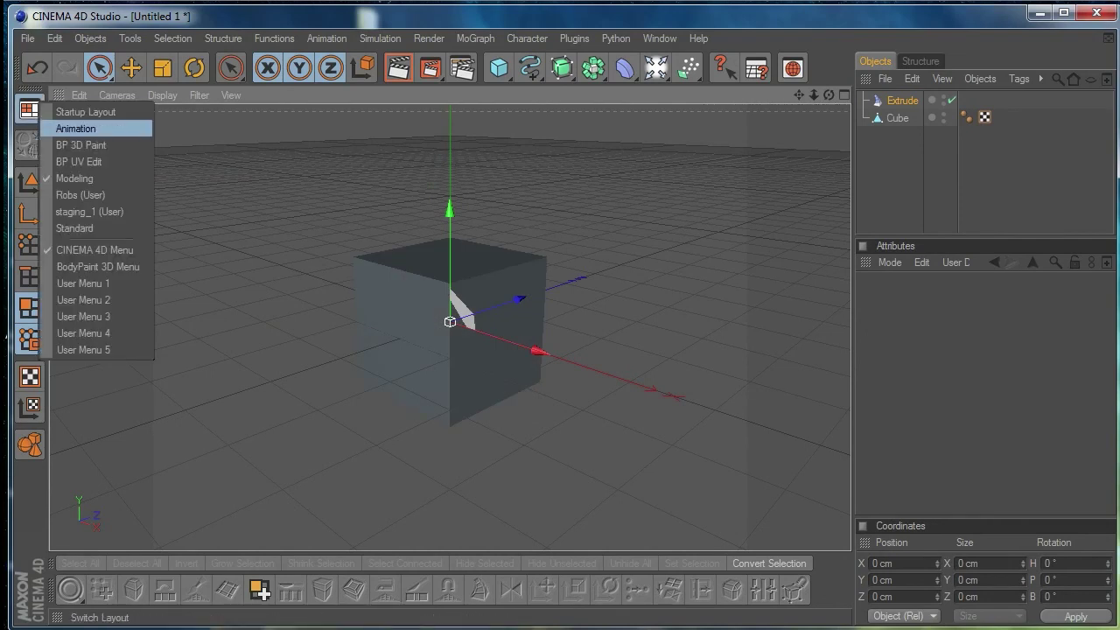
left_click(75, 128)
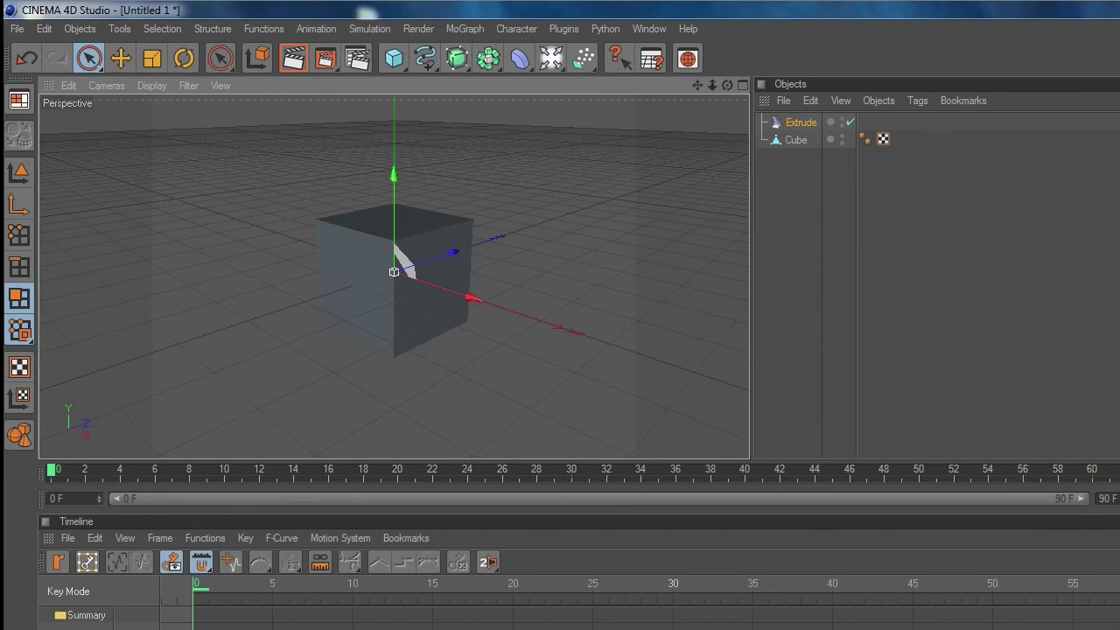
key("super+Down")
left_click_drag(560, 13, 501, 13)
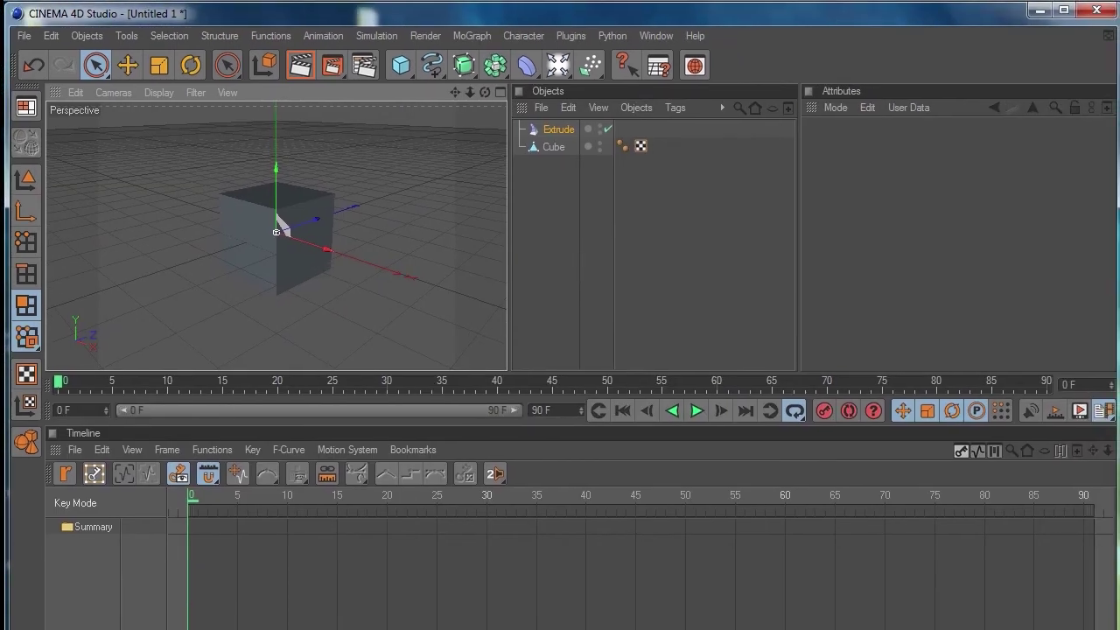
left_click_drag(560, 629, 560, 626)
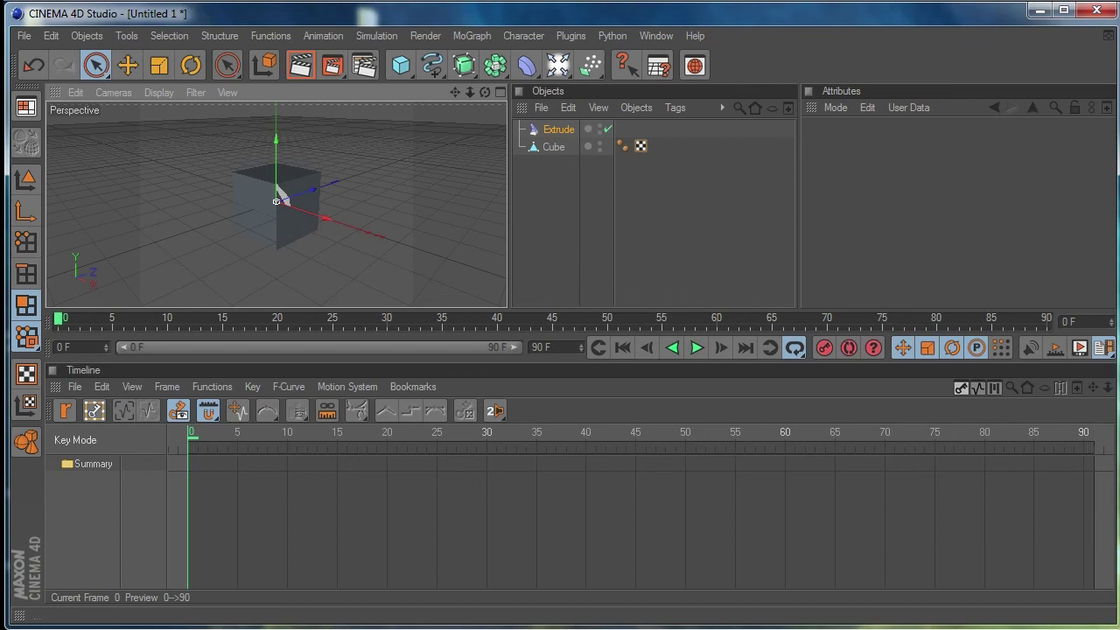
Load the Startup Layout and switch to the saved staging_1 layout
left_click(25, 106)
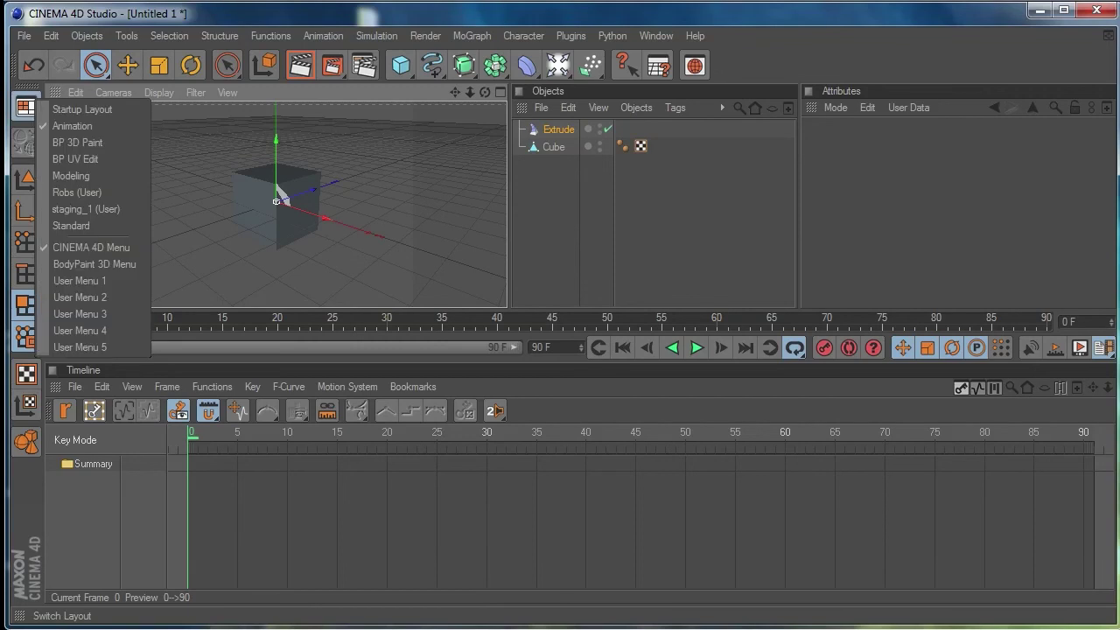
left_click(82, 108)
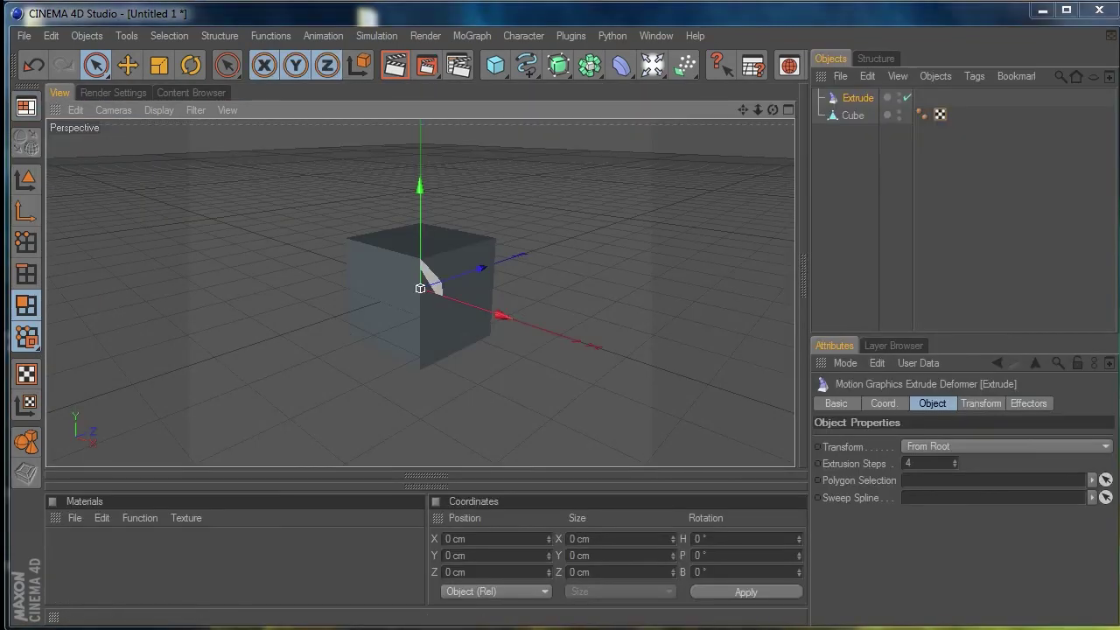
left_click(25, 106)
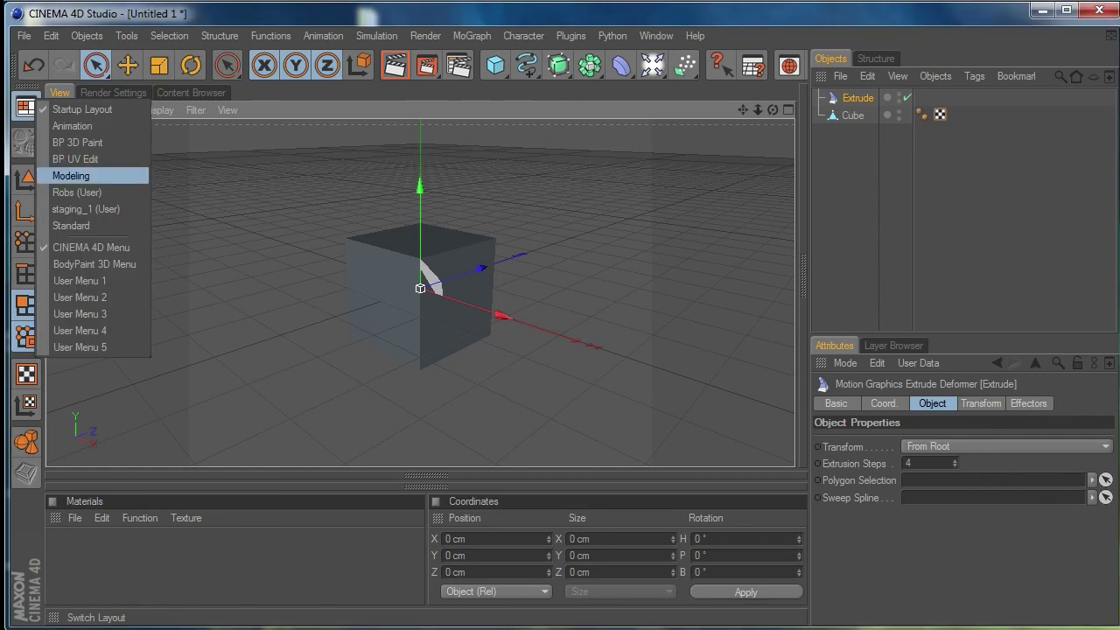
left_click(86, 208)
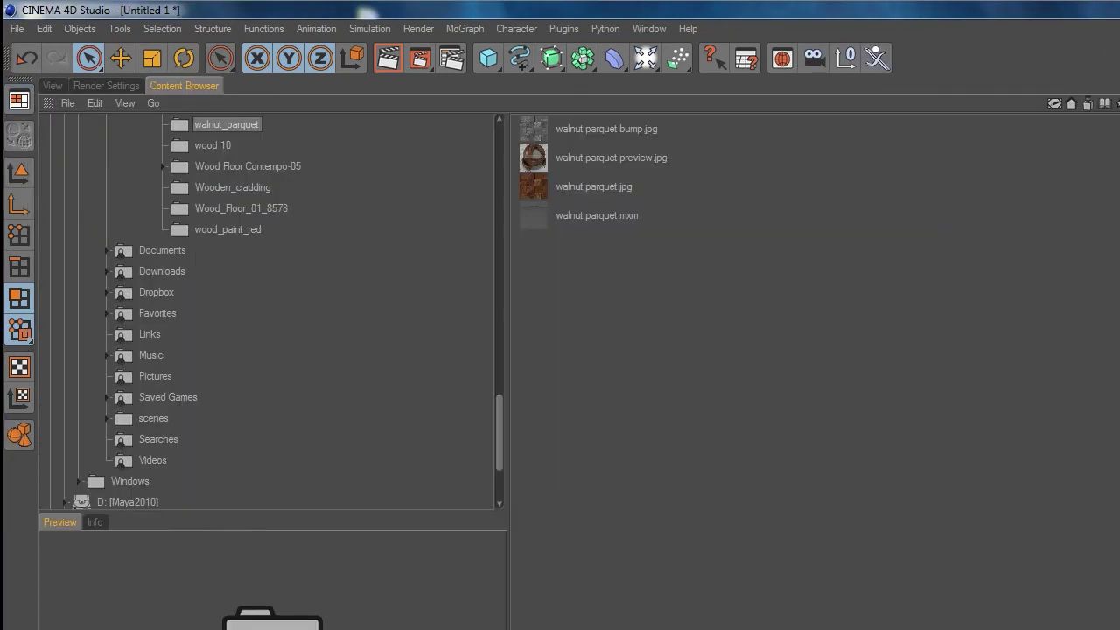
left_click(19, 100)
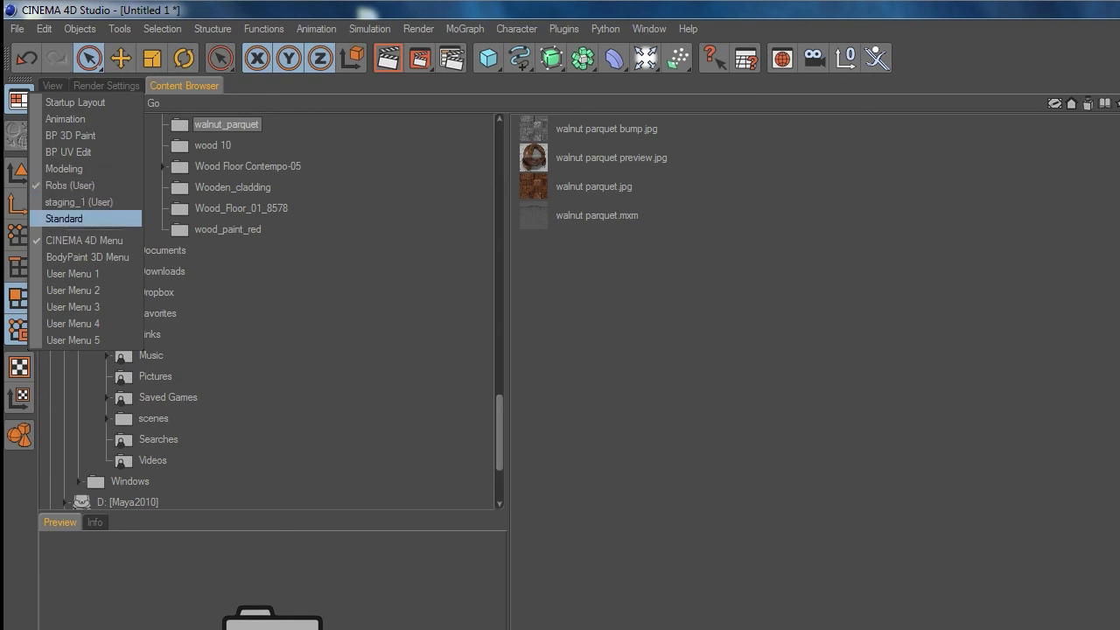
left_click(78, 202)
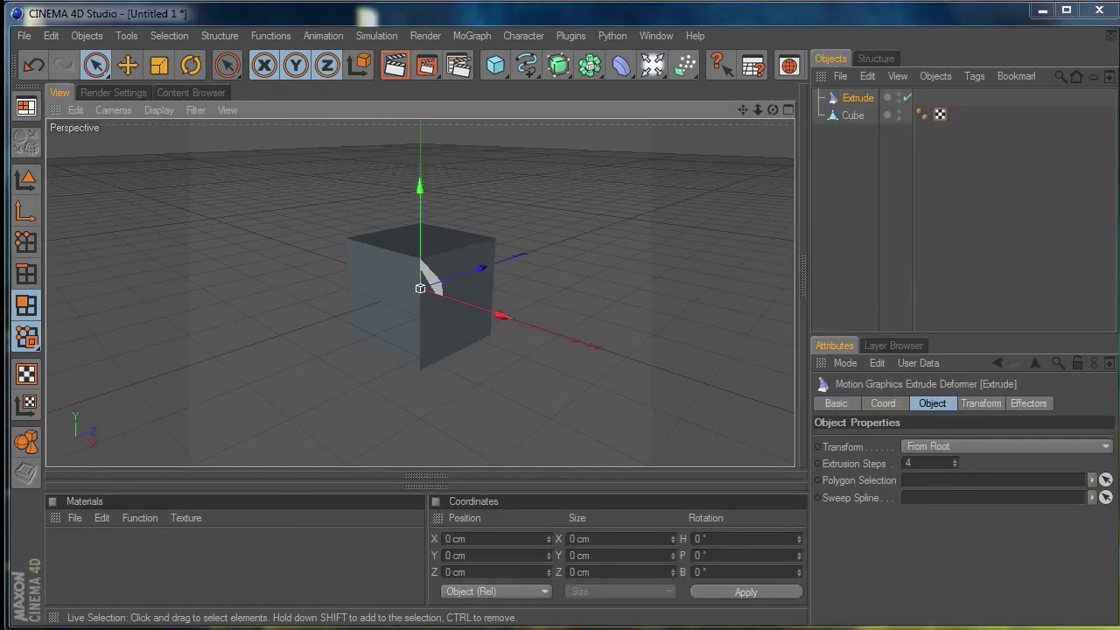